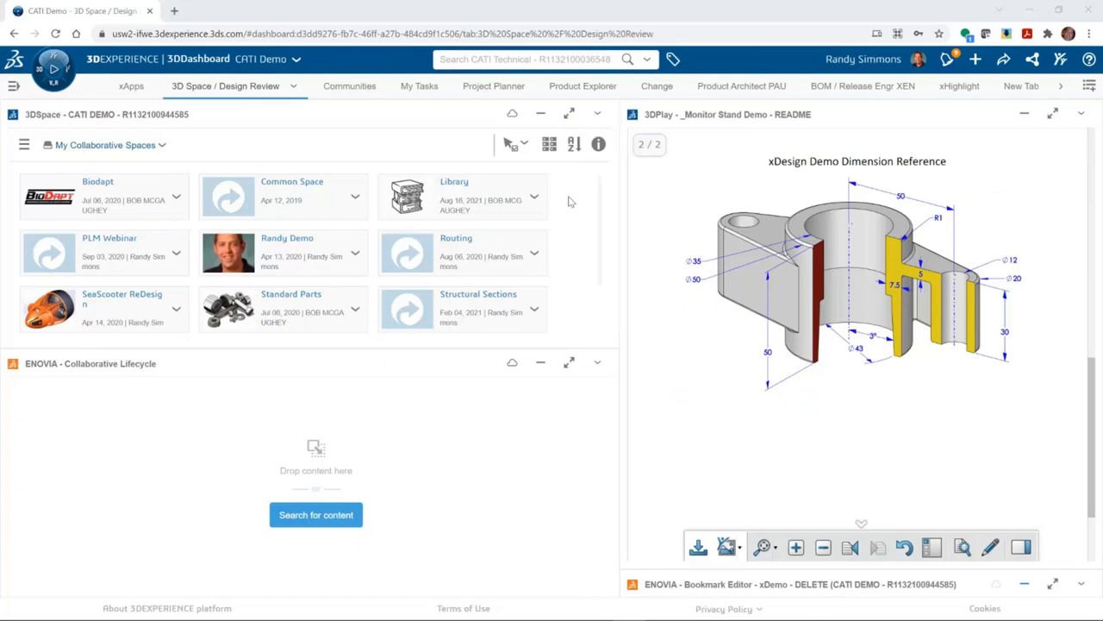
Maximize the 3DSpace widget and browse the contents of the Common Space collaborative space.
{"action": "left_click", "coordinate": [569, 116]}
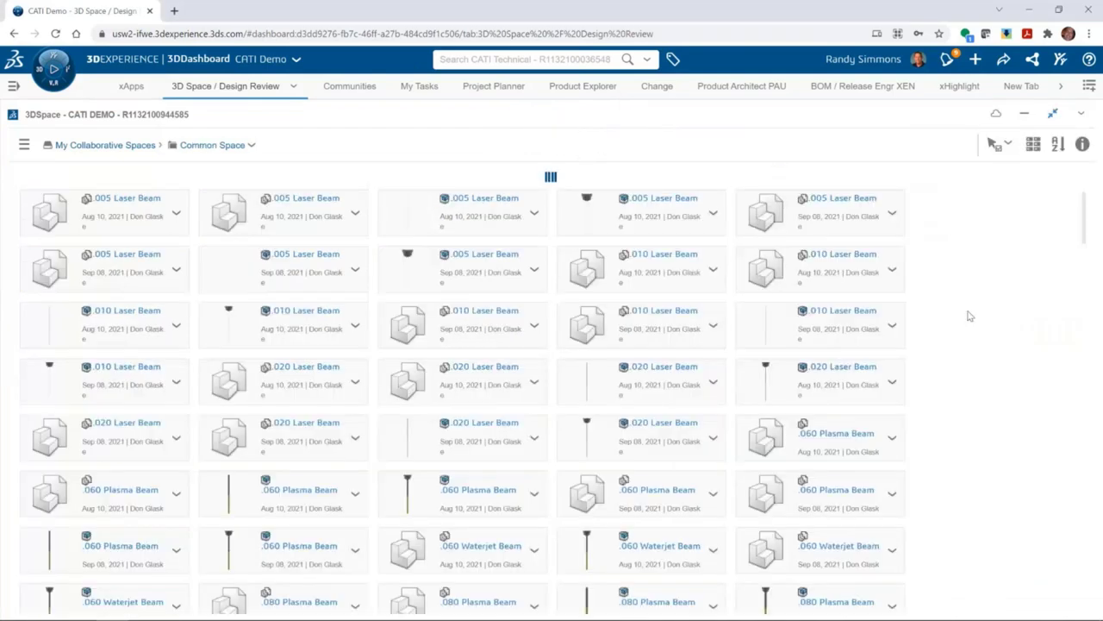
{"action": "scroll", "coordinate": [968, 316], "scroll_direction": "down", "scroll_amount": 3}
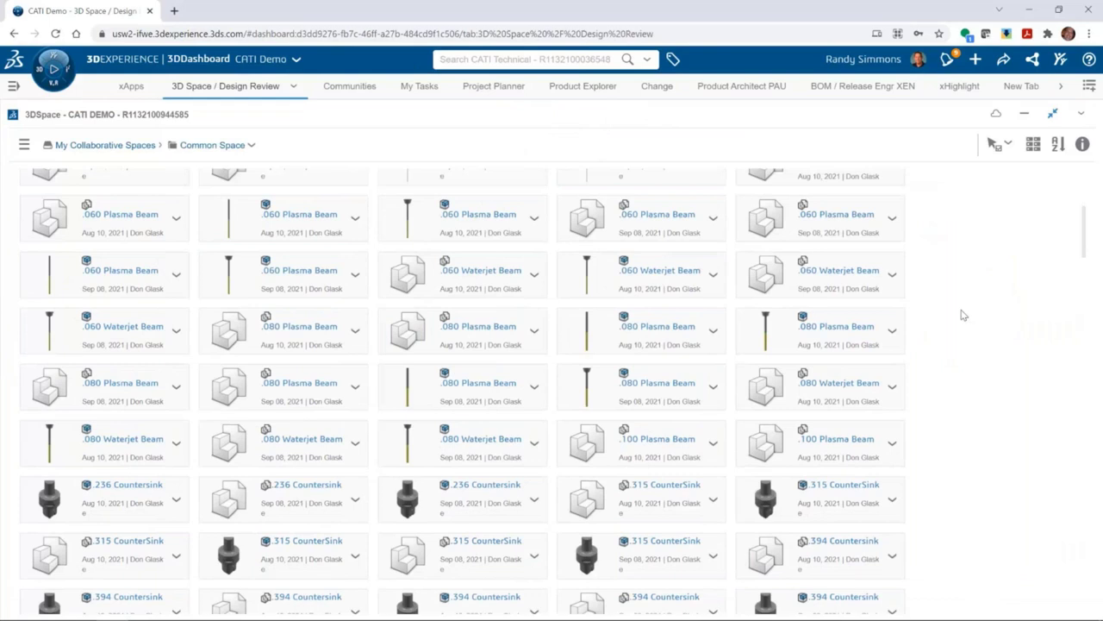
{"action": "scroll", "coordinate": [964, 315], "scroll_direction": "down", "scroll_amount": 10}
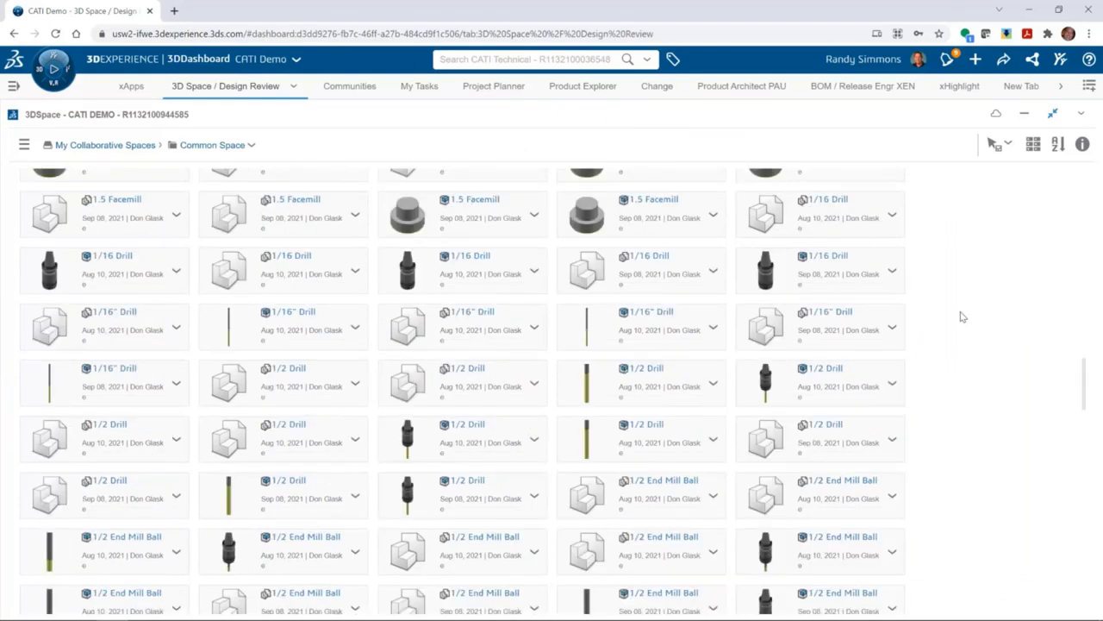
{"action": "scroll", "coordinate": [962, 316], "scroll_direction": "down", "scroll_amount": 10}
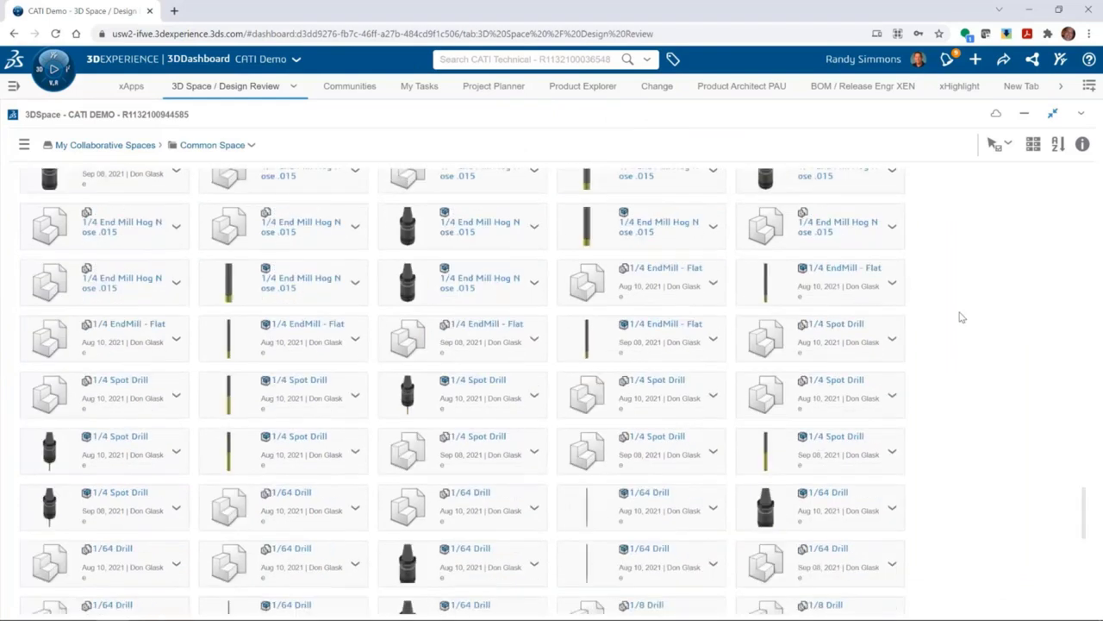
Display the Common Space contents in list view and thumbnails view, and return to tiles view.
{"action": "left_click", "coordinate": [1033, 147]}
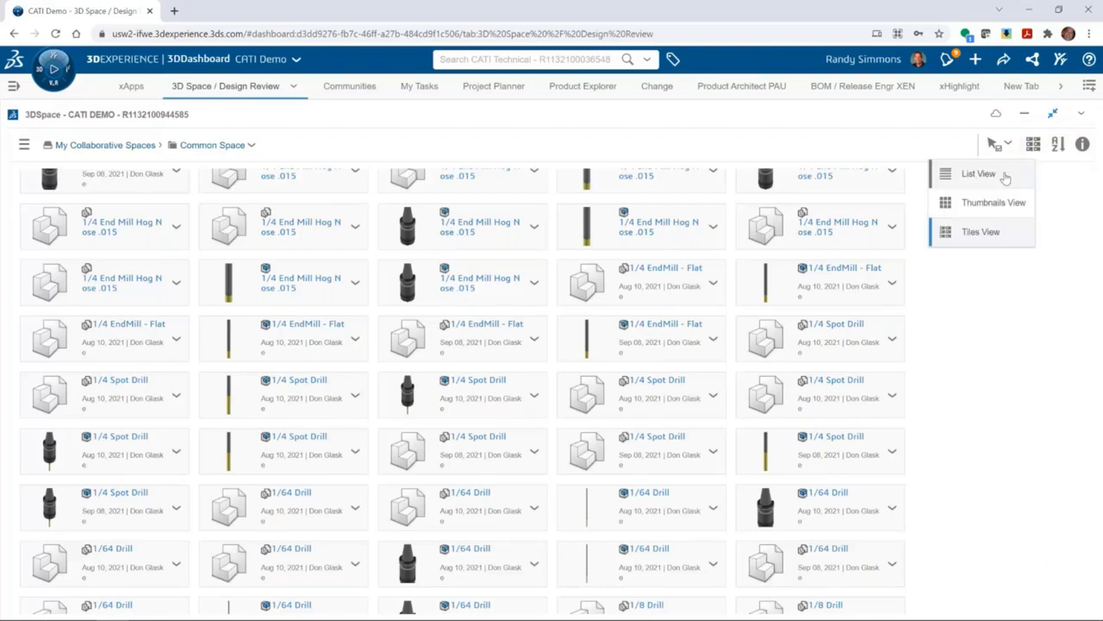
{"action": "left_click", "coordinate": [989, 173]}
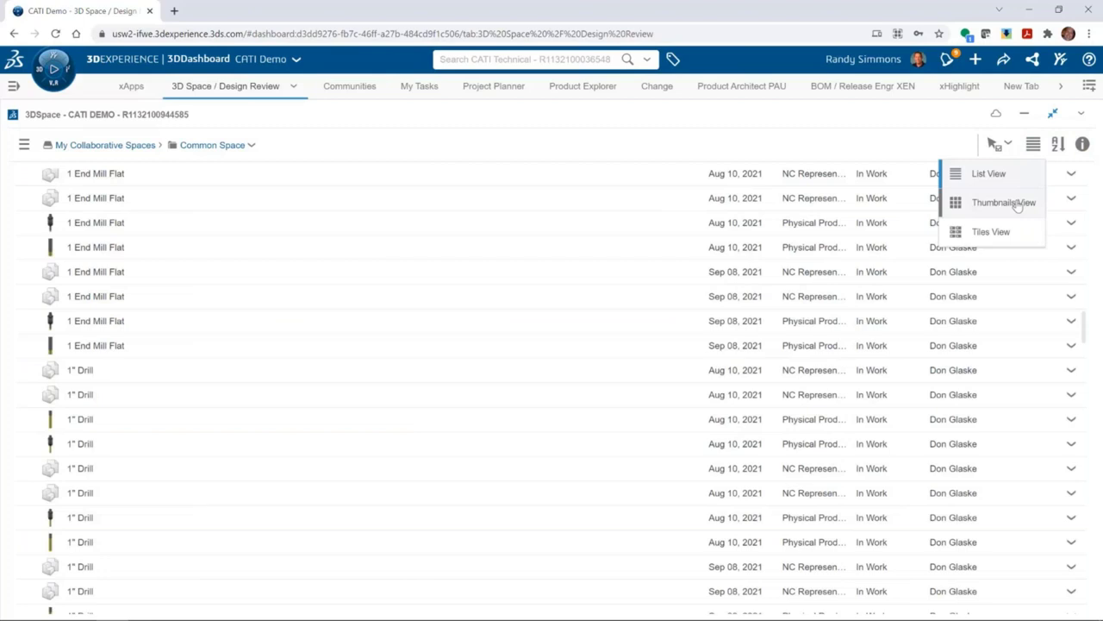
{"action": "left_click", "coordinate": [1013, 202]}
{"action": "left_click", "coordinate": [1033, 145]}
{"action": "left_click", "coordinate": [1025, 237]}
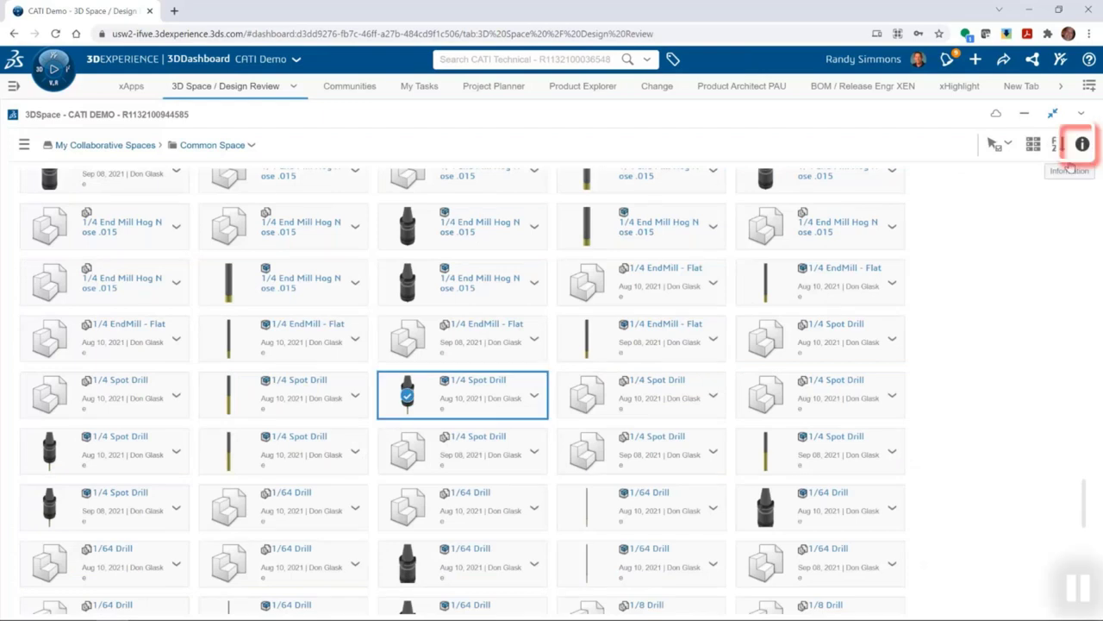
Review the attributes in the information pane for the selected 1/4 Spot Drill and close the pane.
{"action": "left_click", "coordinate": [1081, 145]}
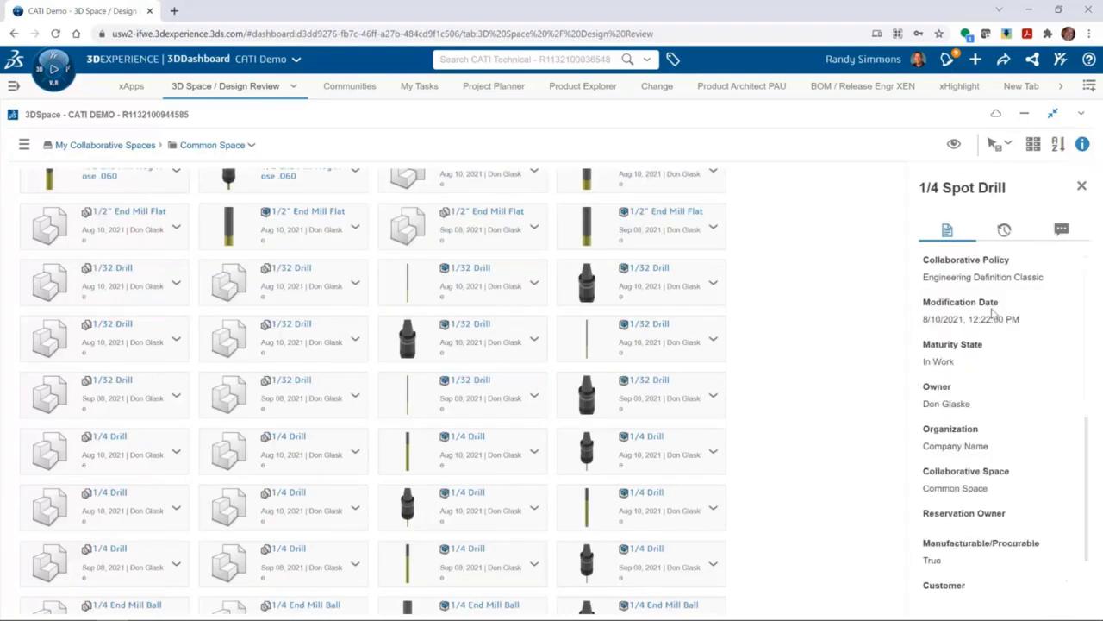
{"action": "scroll", "coordinate": [992, 308], "scroll_direction": "down", "scroll_amount": 2}
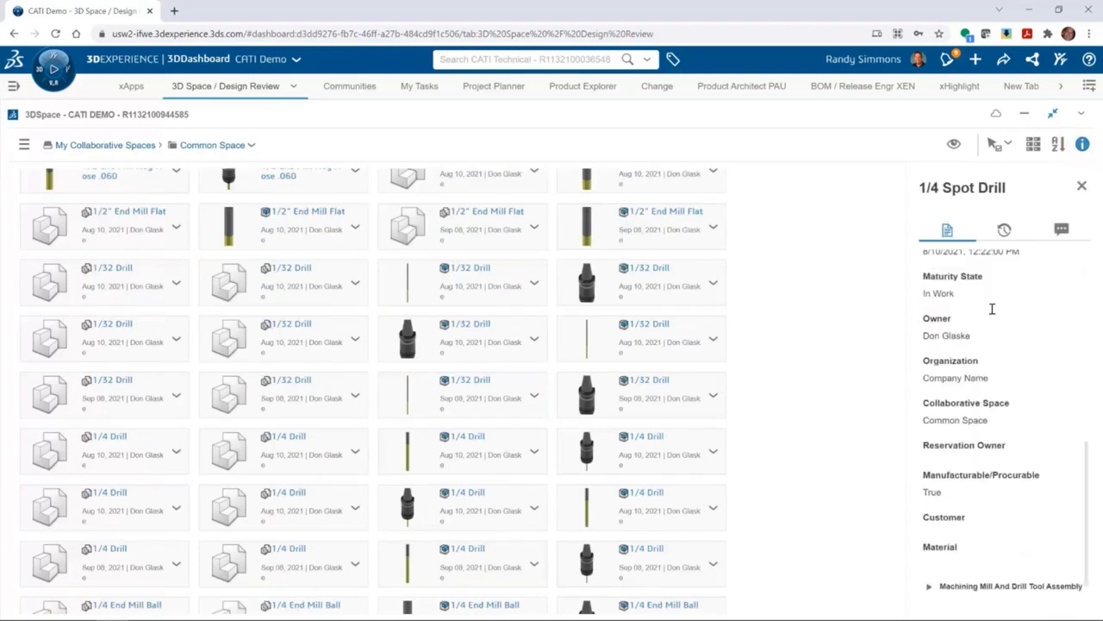
{"action": "scroll", "coordinate": [992, 308], "scroll_direction": "up", "scroll_amount": 5}
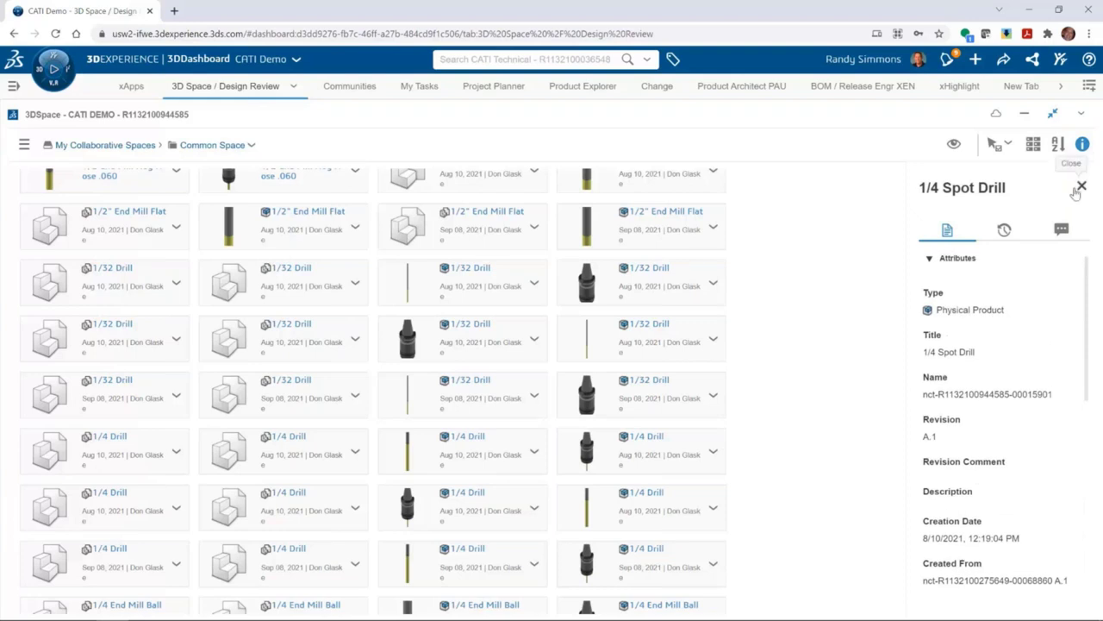
{"action": "left_click", "coordinate": [1079, 189]}
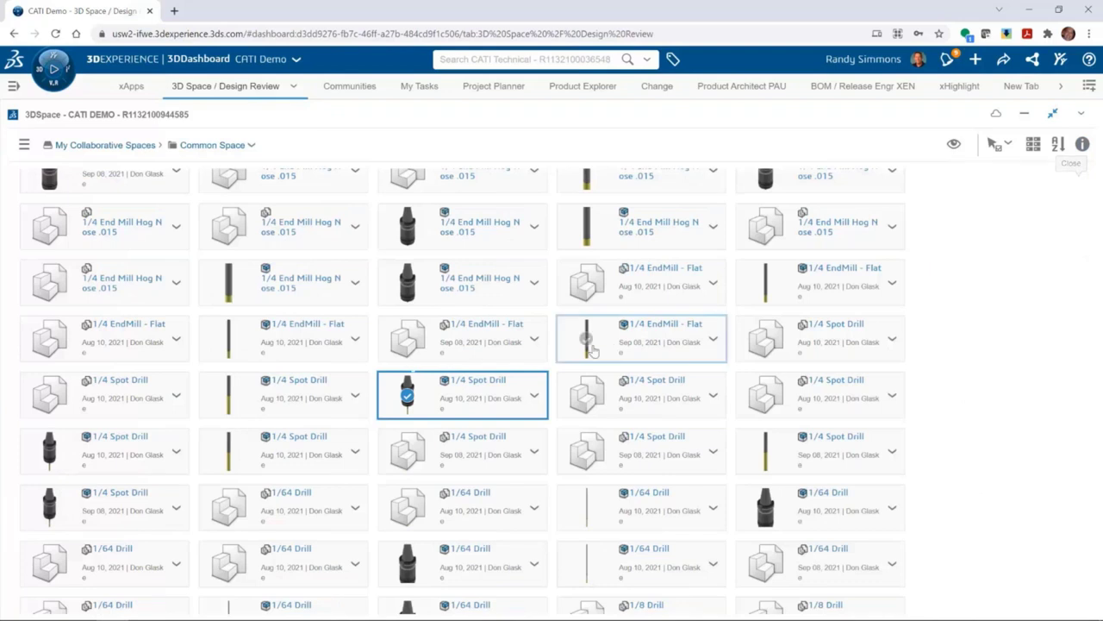
Preview the 1/4 Spot Drill in 3D, rotate the model, and close the preview.
{"action": "left_click", "coordinate": [955, 144]}
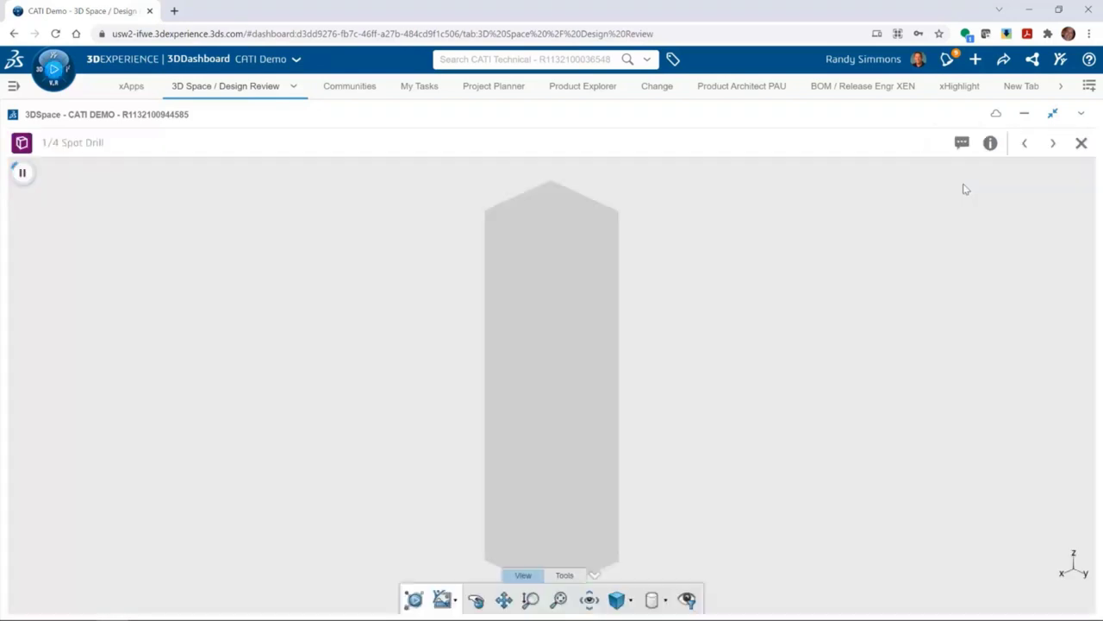
{"action": "left_click_drag", "start_coordinate": [561, 450], "coordinate": [323, 508]}
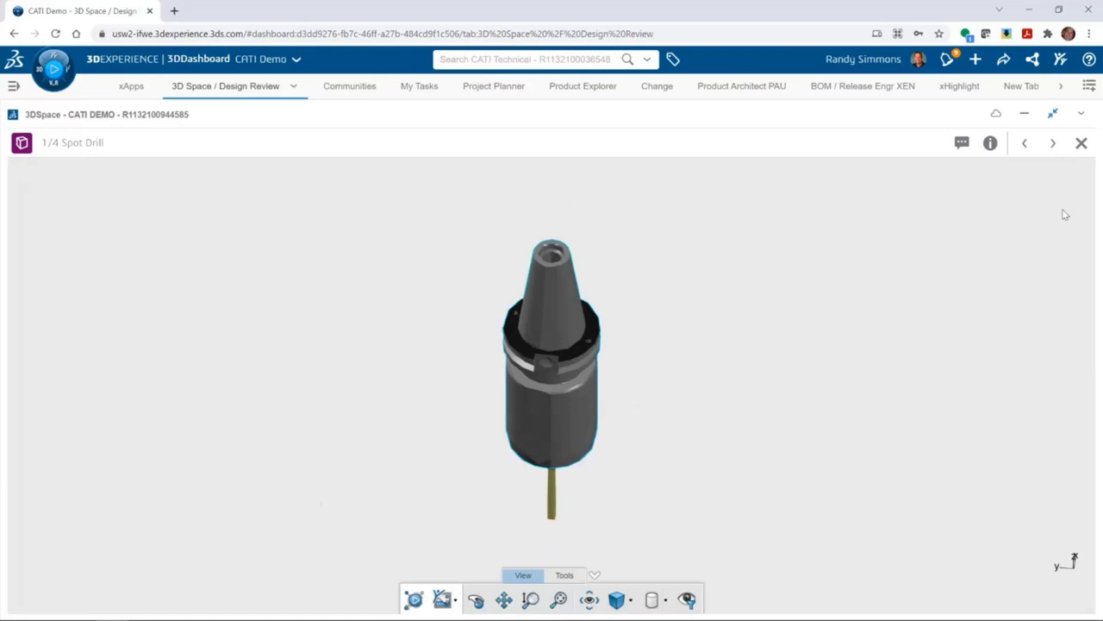
{"action": "left_click", "coordinate": [1081, 143]}
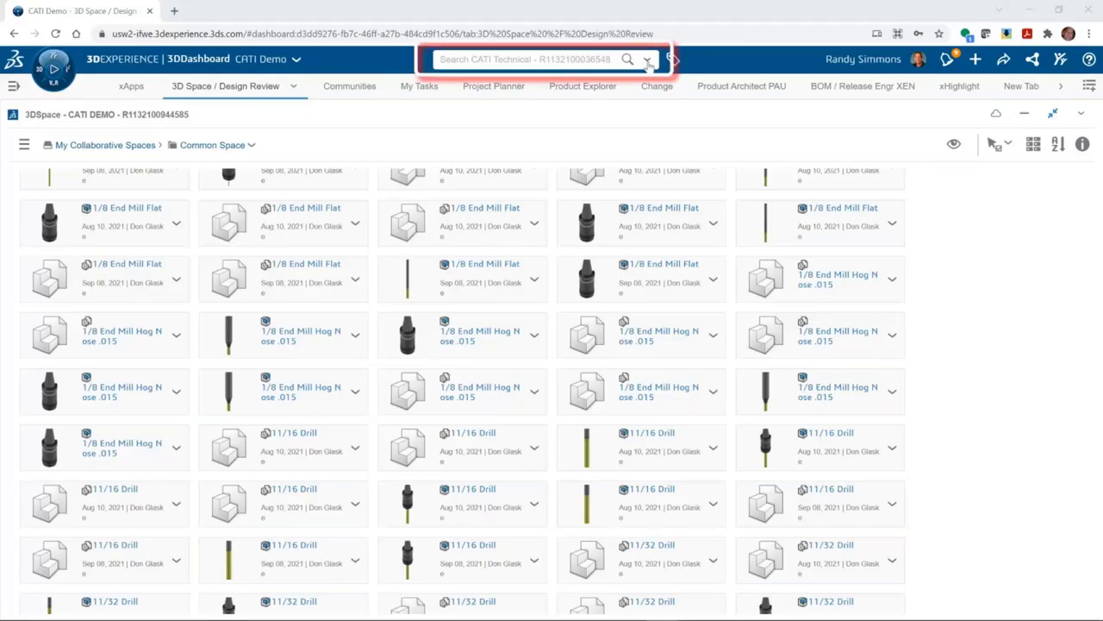
Set the search scope to the current tab and filter the widget contents by "drill".
{"action": "left_click", "coordinate": [647, 60]}
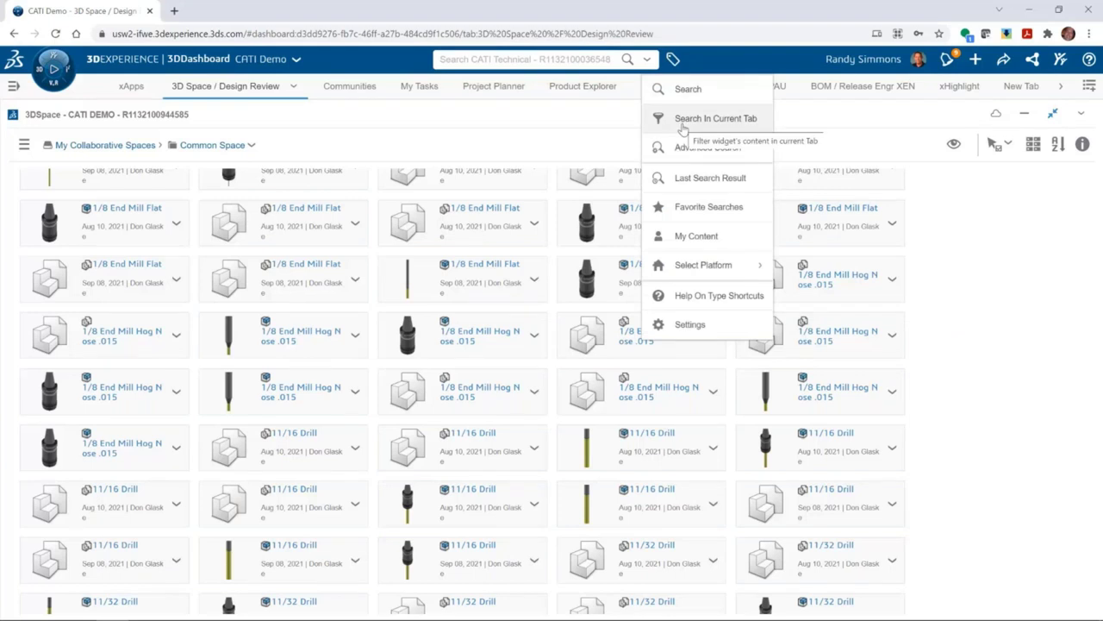
{"action": "left_click", "coordinate": [684, 121]}
{"action": "type", "text": "drill"}
{"action": "key", "text": "Return"}
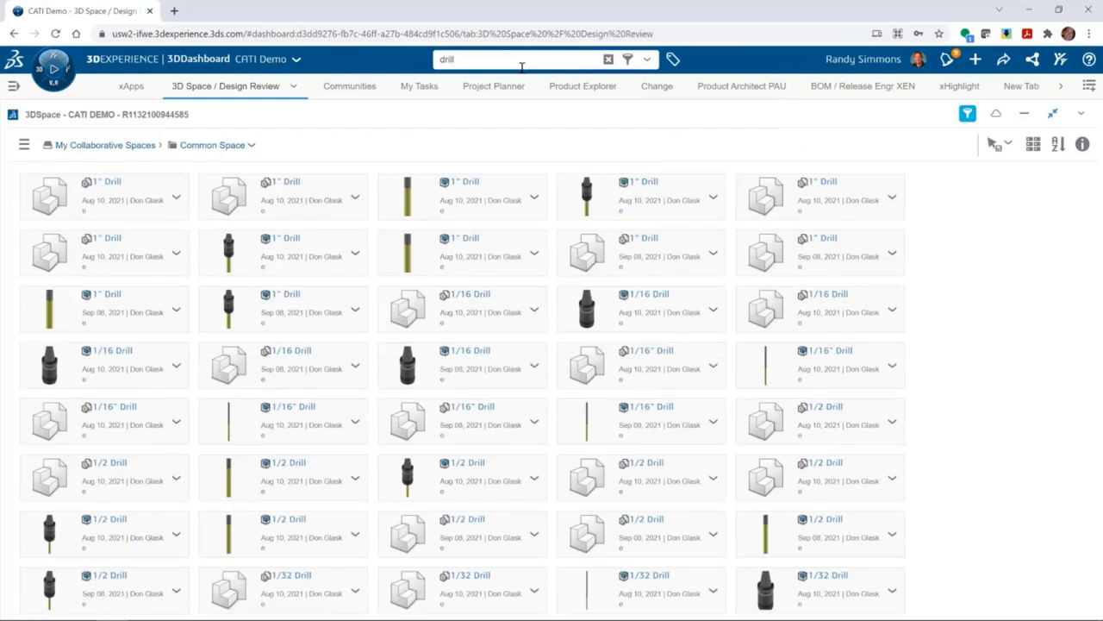
Replace the current tab filter with "1/16" and restore the 3DSpace widget to its normal size.
{"action": "key", "text": "ctrl+a"}
{"action": "type", "text": "1/16"}
{"action": "key", "text": "Return"}
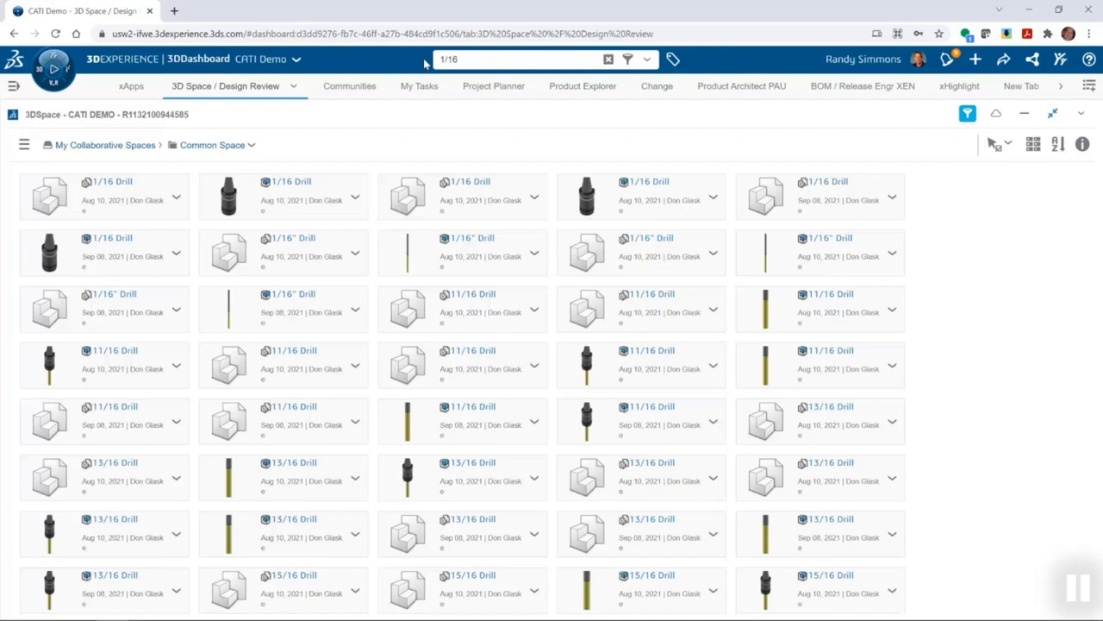
{"action": "left_click", "coordinate": [1053, 117]}
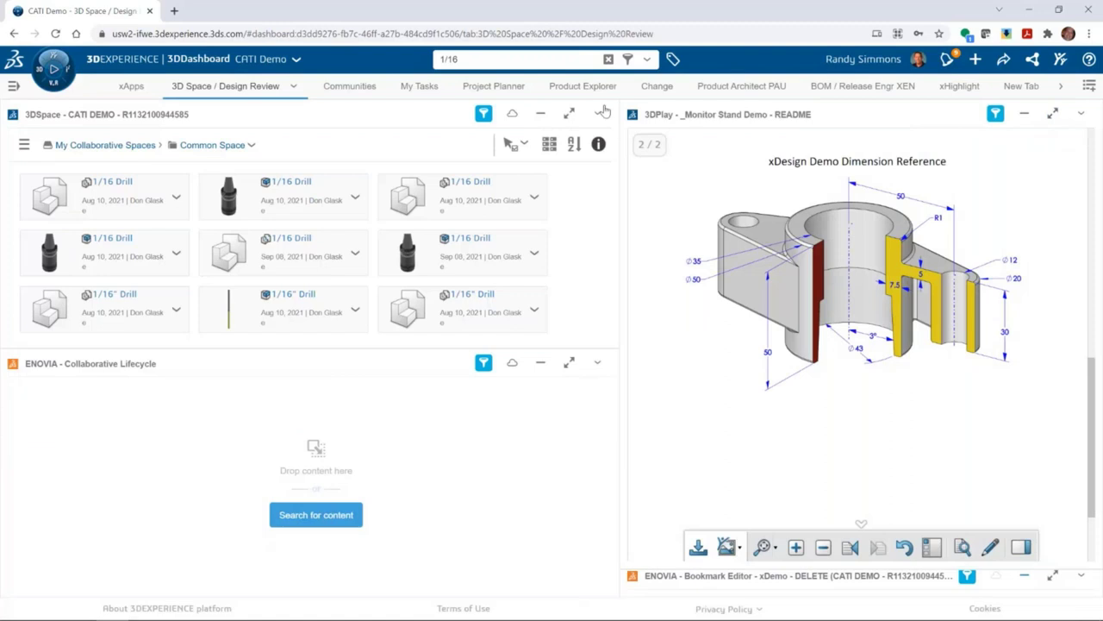
Switch the search scope back to objects and look up the type shortcuts for "physical" in the predefined query list.
{"action": "left_click", "coordinate": [647, 59]}
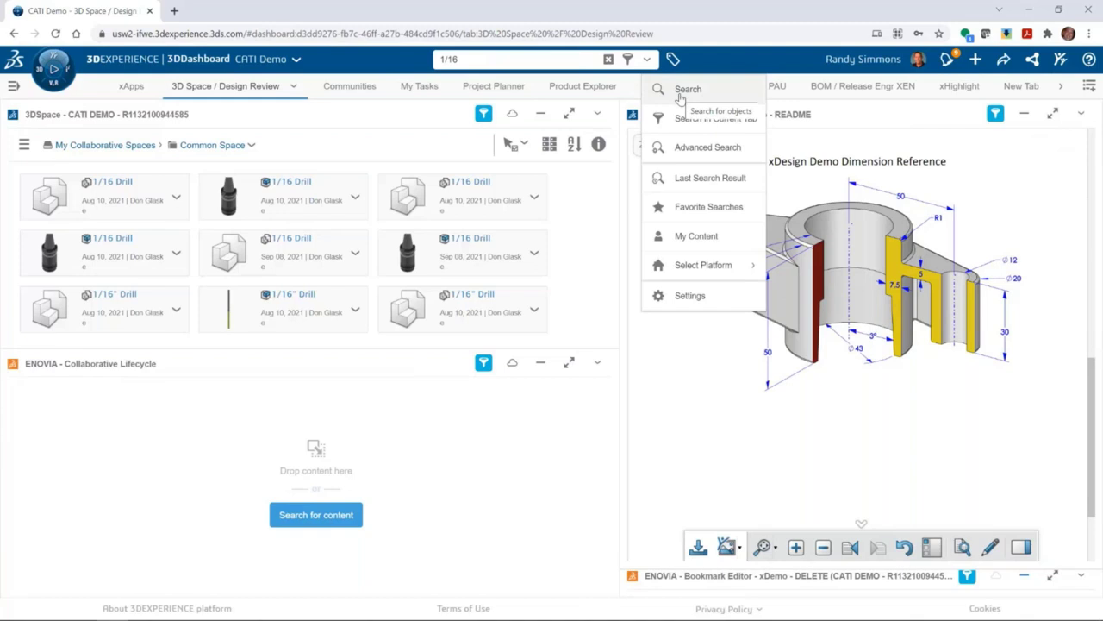
{"action": "left_click", "coordinate": [647, 59]}
{"action": "left_click", "coordinate": [647, 60]}
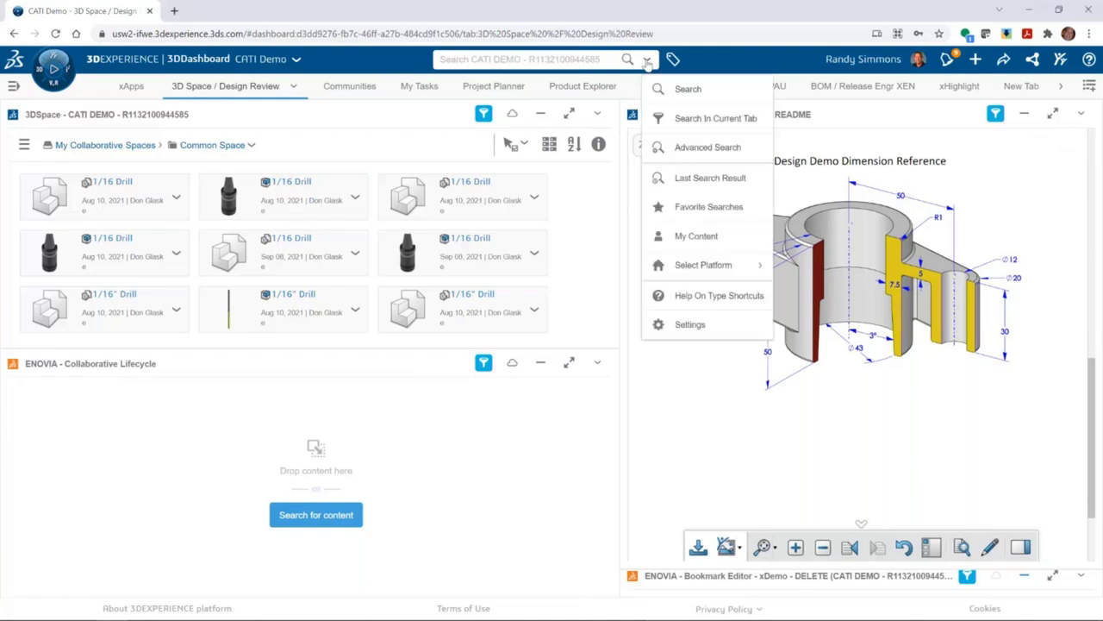
{"action": "left_click", "coordinate": [682, 300]}
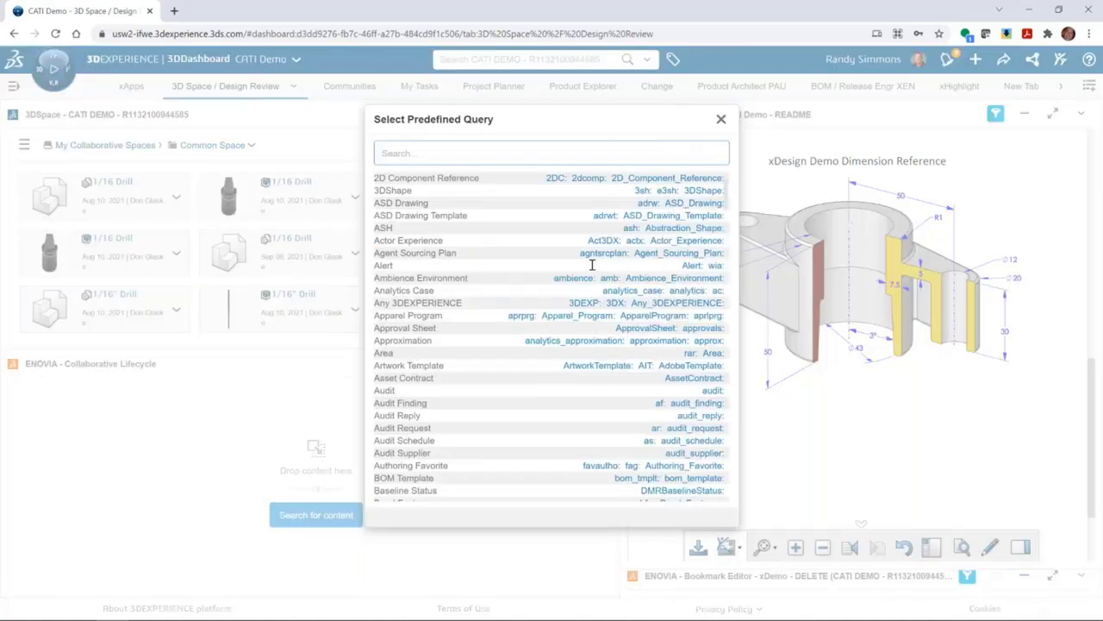
{"action": "scroll", "coordinate": [592, 265], "scroll_direction": "down", "scroll_amount": 10}
{"action": "left_click", "coordinate": [450, 153]}
{"action": "type", "text": "physi"}
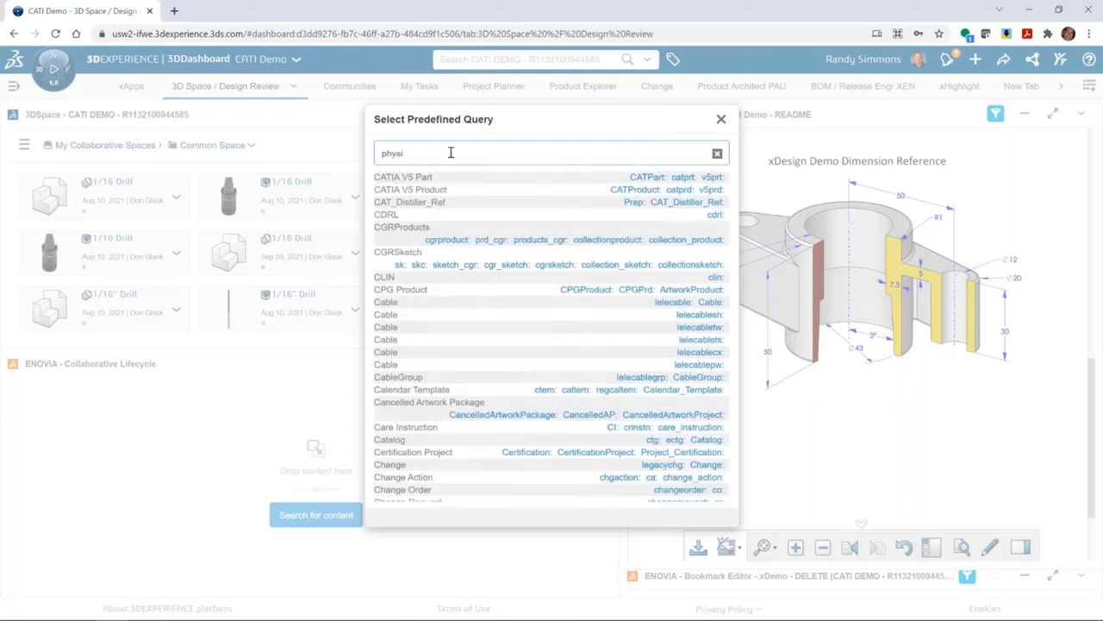
{"action": "type", "text": "c"}
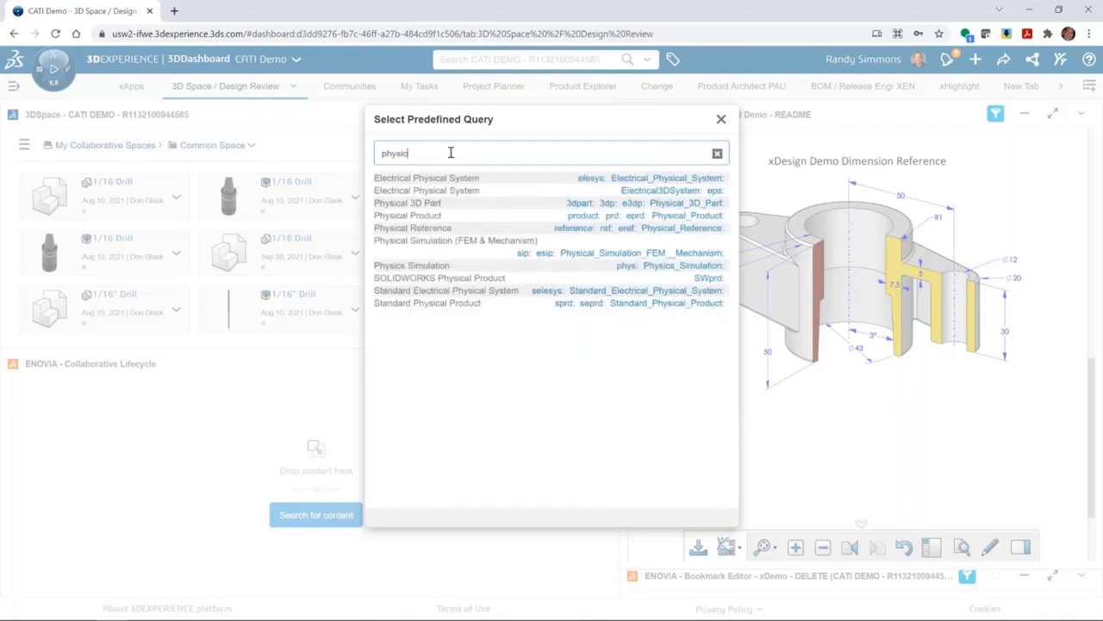
{"action": "type", "text": "al"}
{"action": "key", "text": "Escape"}
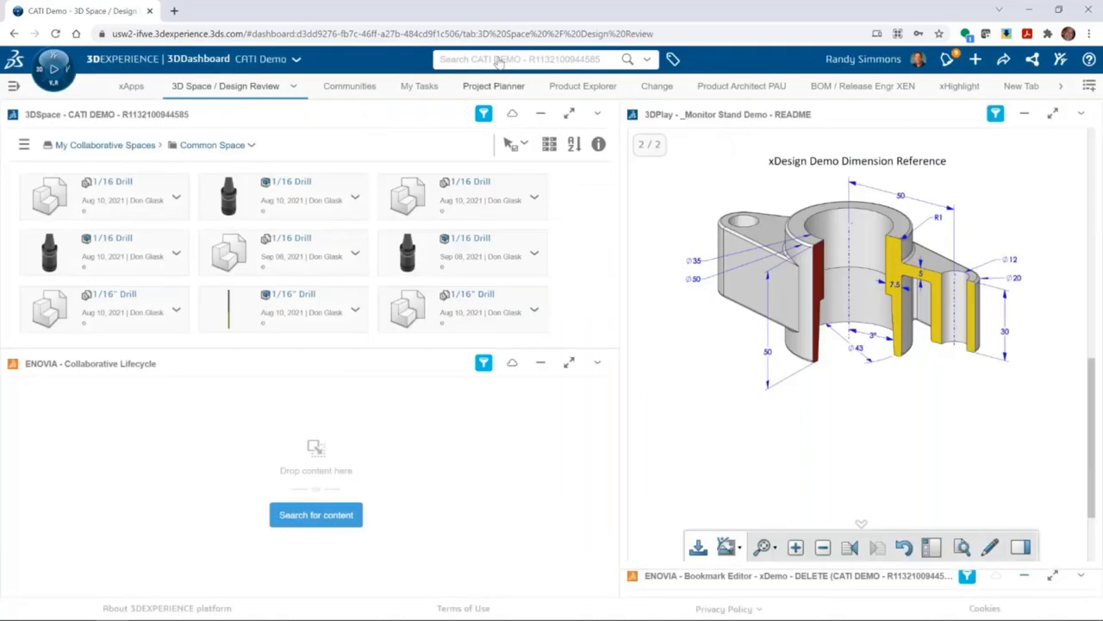
Search the platform for "prd" and browse the list of results.
{"action": "left_click", "coordinate": [499, 60]}
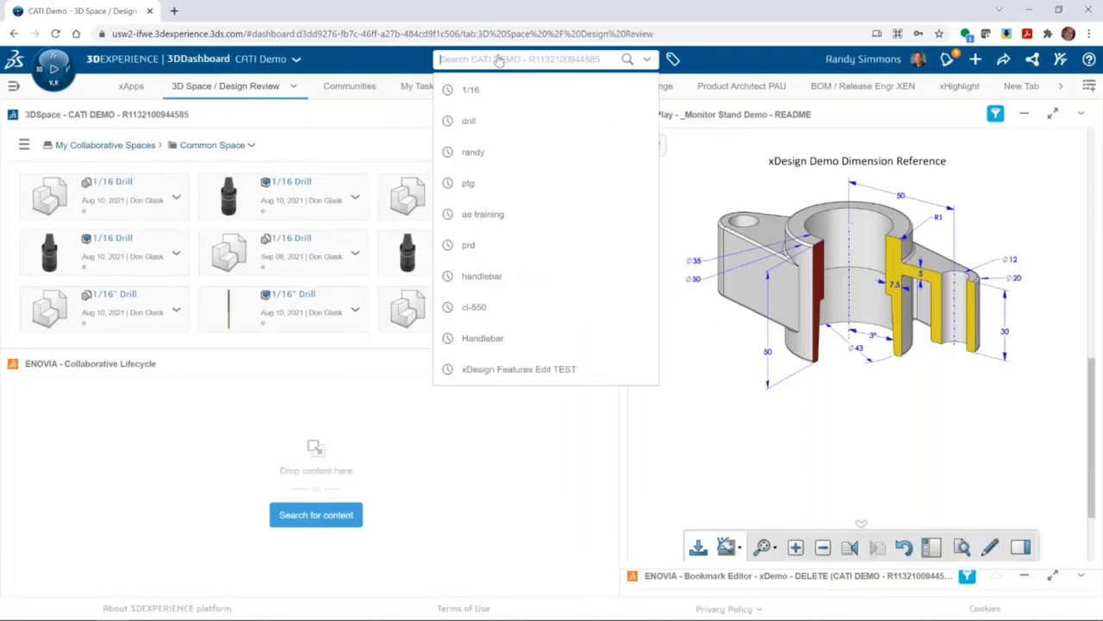
{"action": "type", "text": "prd"}
{"action": "key", "text": "Return"}
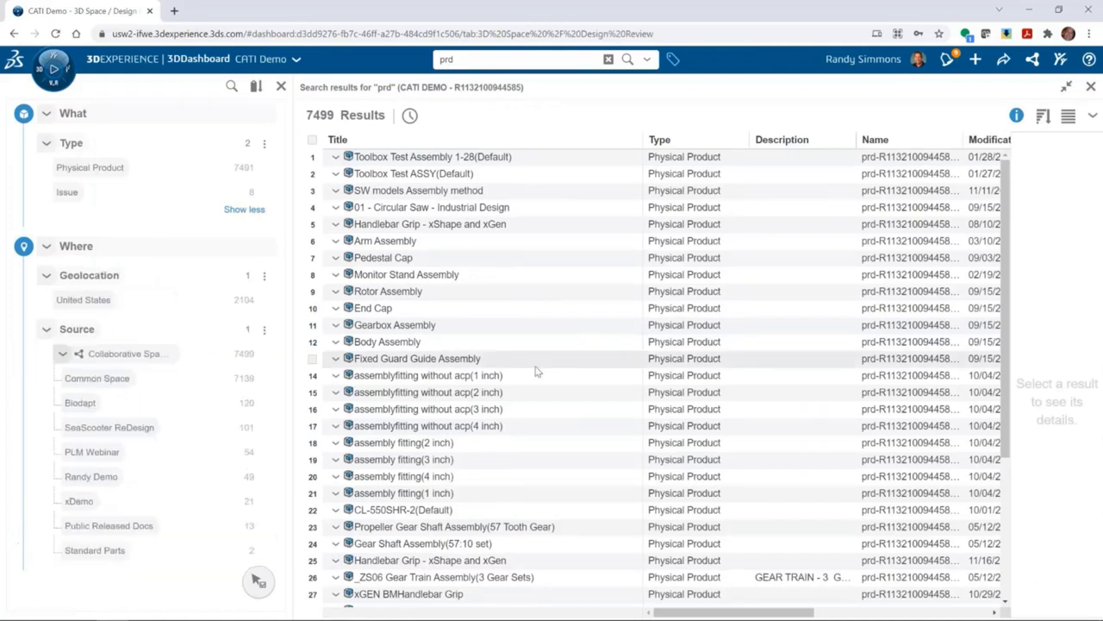
{"action": "scroll", "coordinate": [543, 371], "scroll_direction": "down", "scroll_amount": 3}
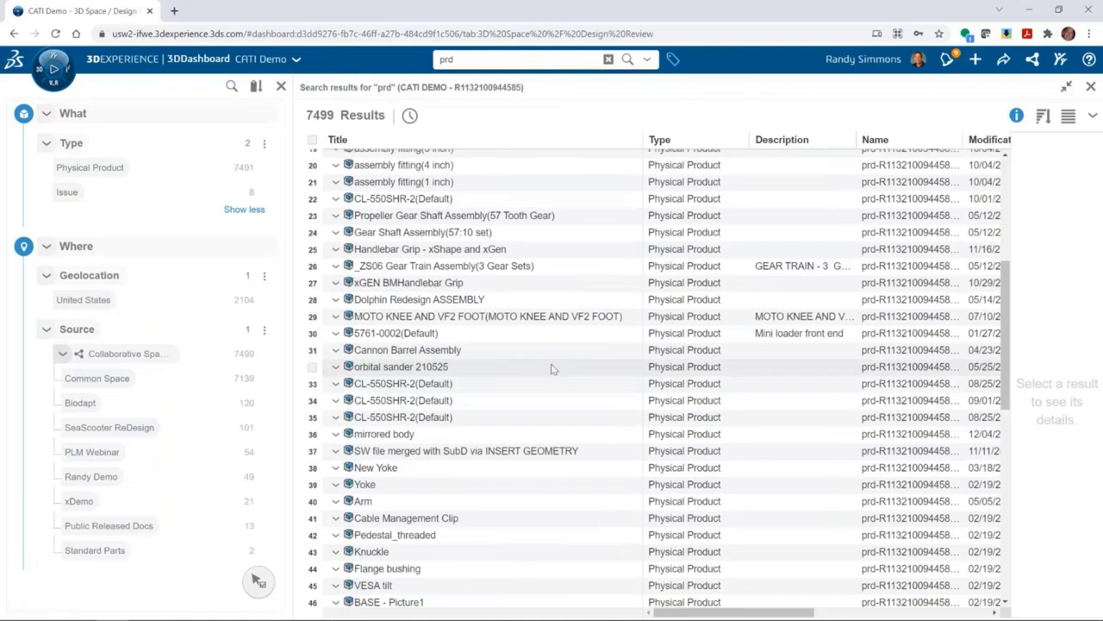
{"action": "scroll", "coordinate": [553, 369], "scroll_direction": "up", "scroll_amount": 3}
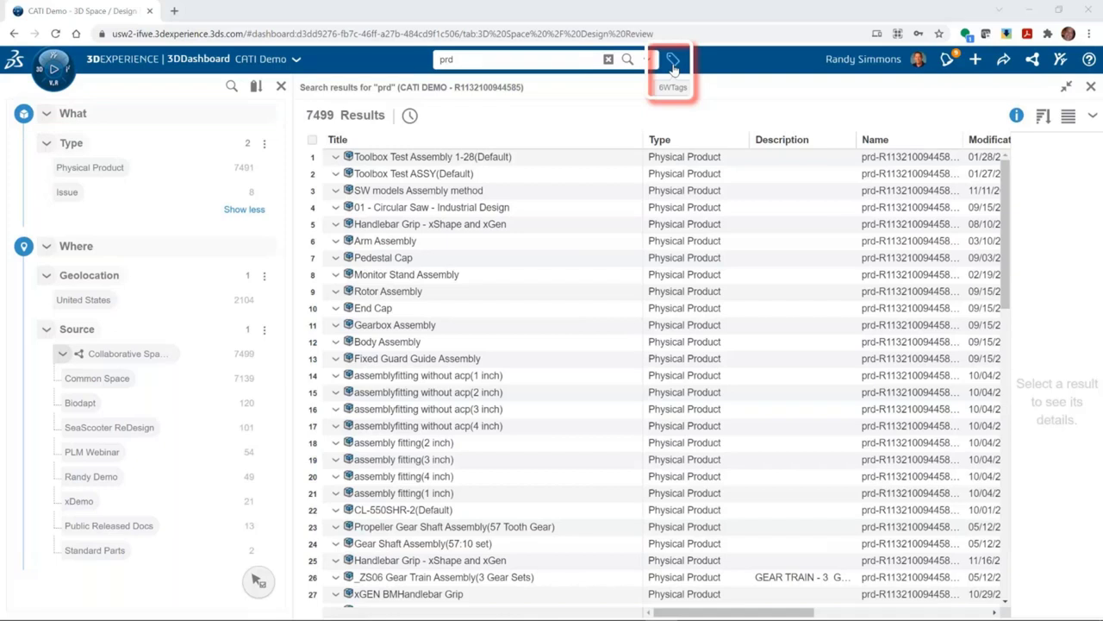
Toggle the 6WTags filter pane off and on, and examine its What, Where, Who and When categories.
{"action": "left_click", "coordinate": [673, 65]}
{"action": "left_click", "coordinate": [673, 66]}
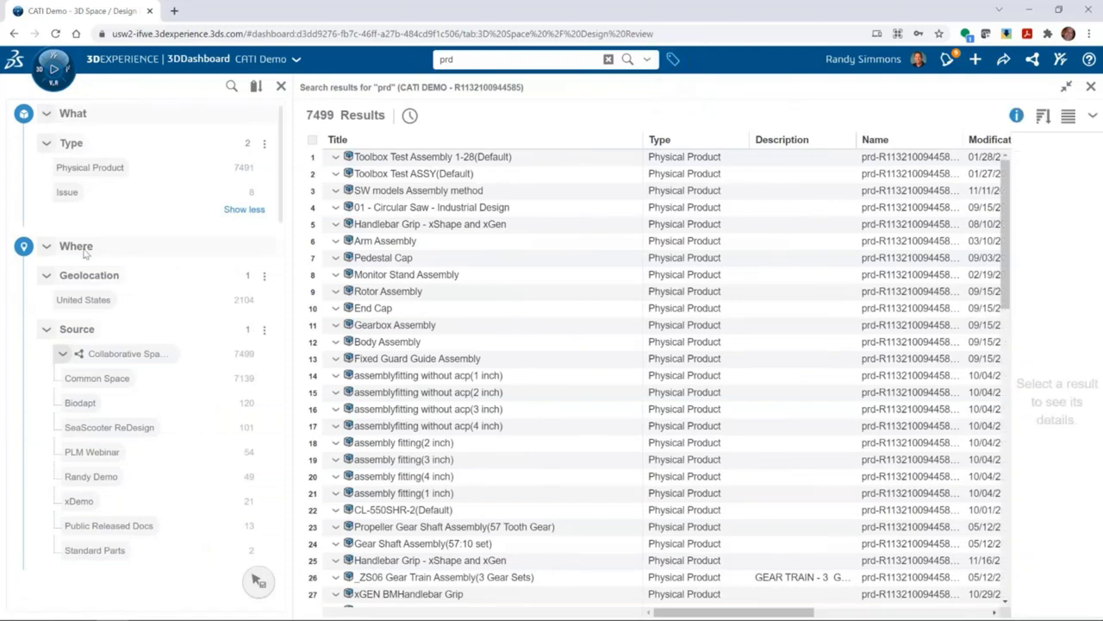
{"action": "scroll", "coordinate": [85, 252], "scroll_direction": "down", "scroll_amount": 5}
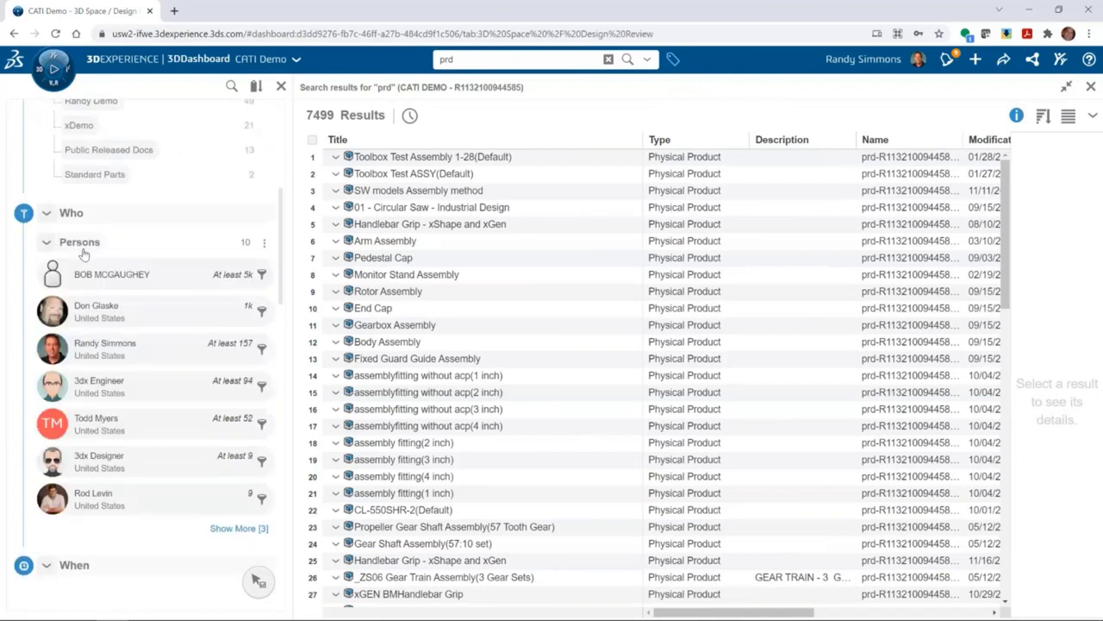
{"action": "scroll", "coordinate": [102, 349], "scroll_direction": "down", "scroll_amount": 1}
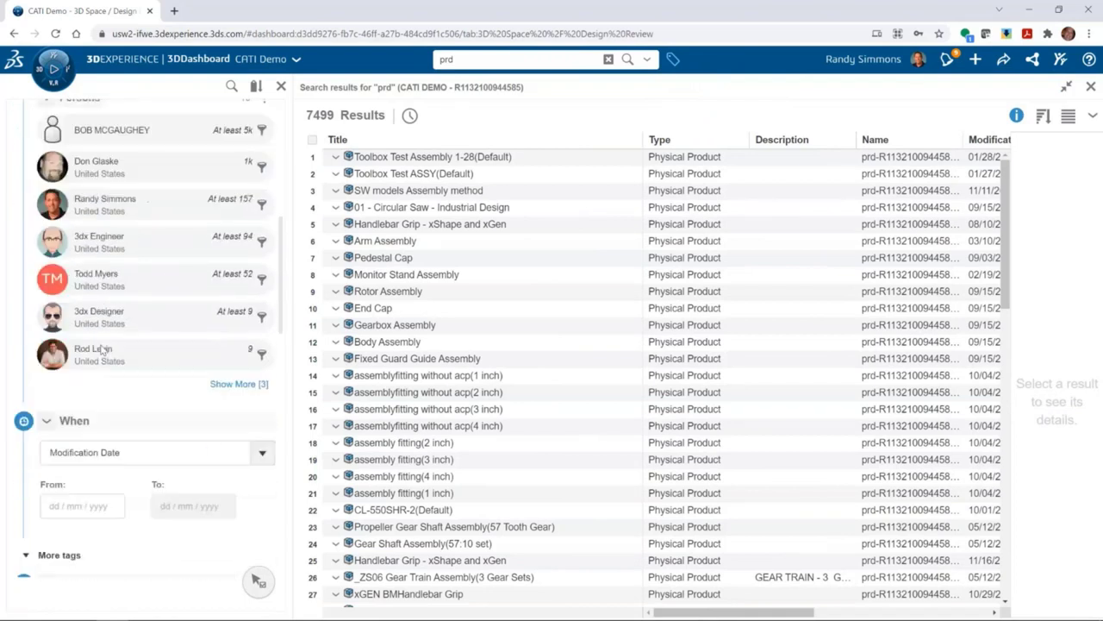
{"action": "scroll", "coordinate": [101, 349], "scroll_direction": "down", "scroll_amount": 3}
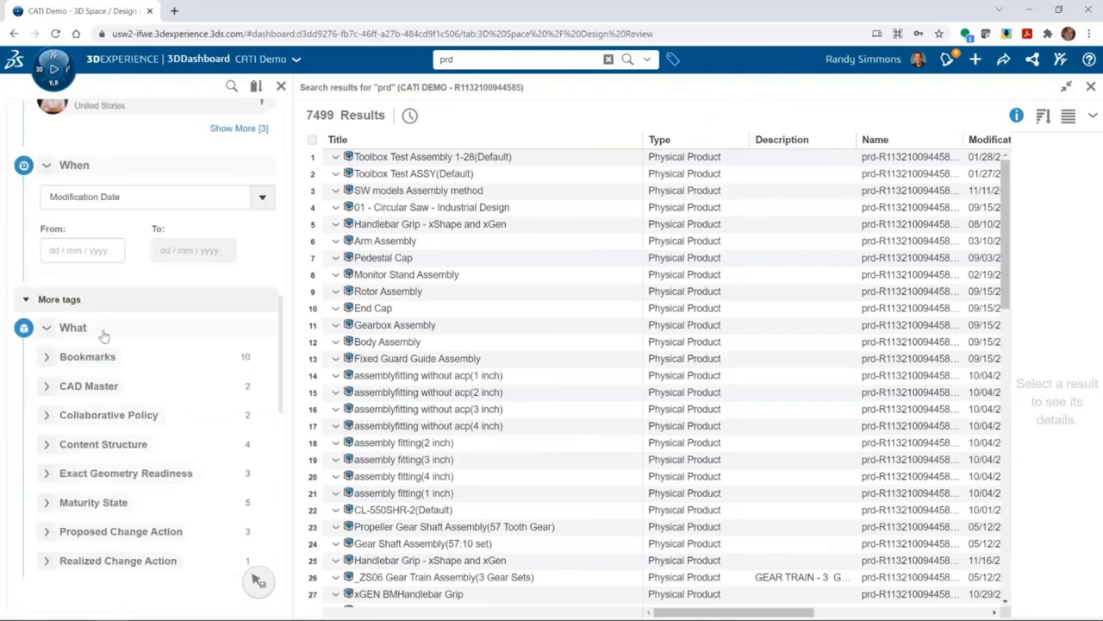
{"action": "scroll", "coordinate": [131, 488], "scroll_direction": "up", "scroll_amount": 3}
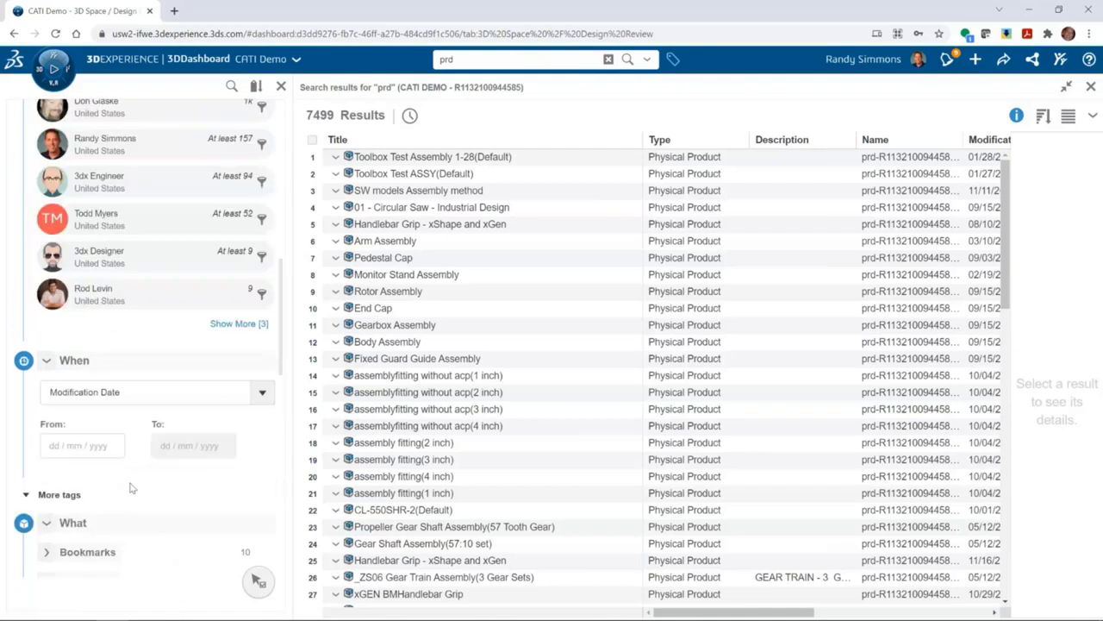
{"action": "scroll", "coordinate": [131, 488], "scroll_direction": "up", "scroll_amount": 3}
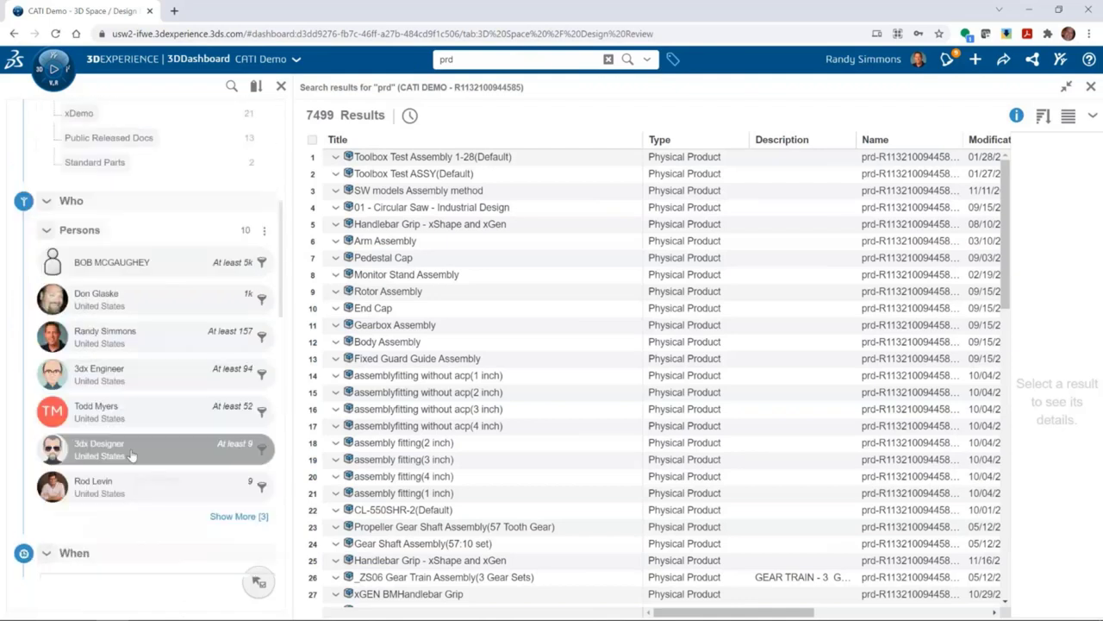
{"action": "scroll", "coordinate": [131, 455], "scroll_direction": "up", "scroll_amount": 5}
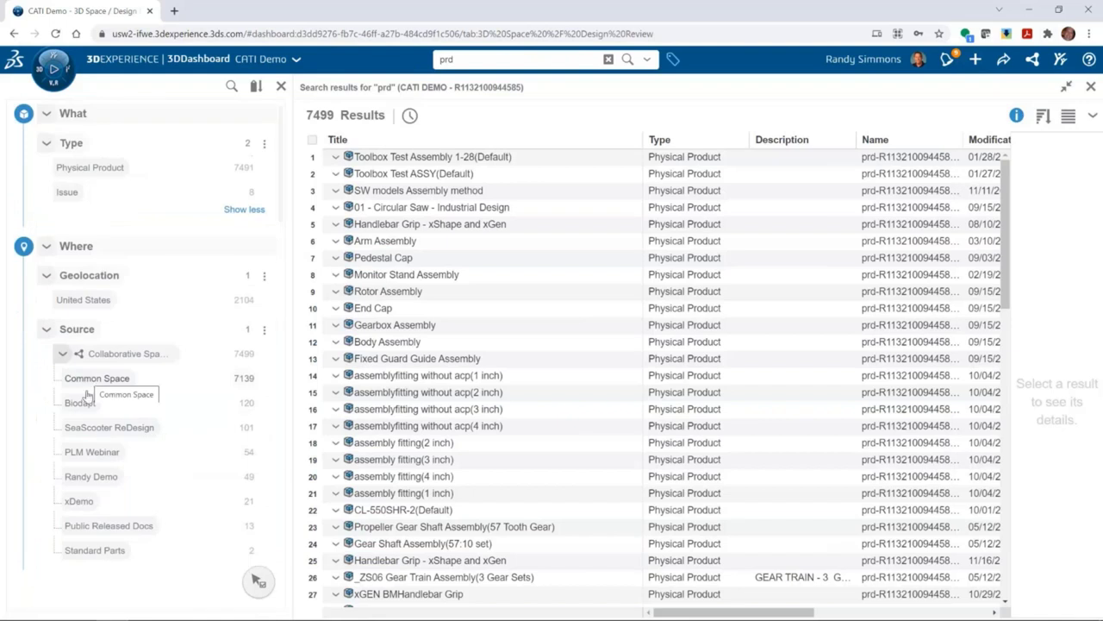
Filter the results by the 49-item collaborative space and the SOLIDWORKS CAD Master tag, and clear both tags again.
{"action": "left_click", "coordinate": [92, 480]}
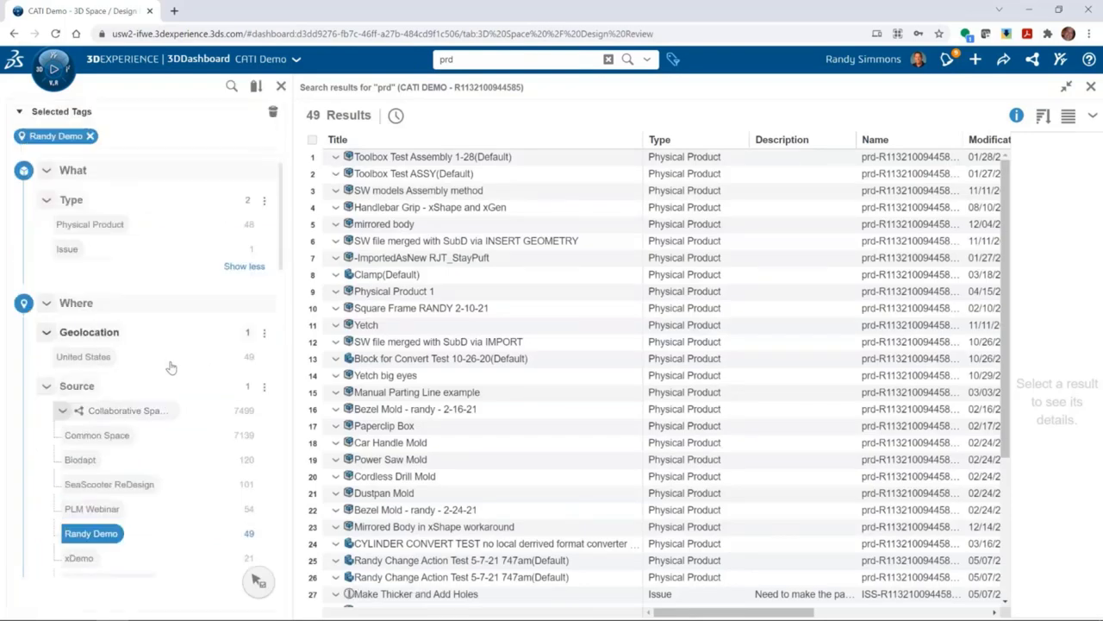
{"action": "scroll", "coordinate": [171, 368], "scroll_direction": "down", "scroll_amount": 8}
{"action": "left_click", "coordinate": [86, 331]}
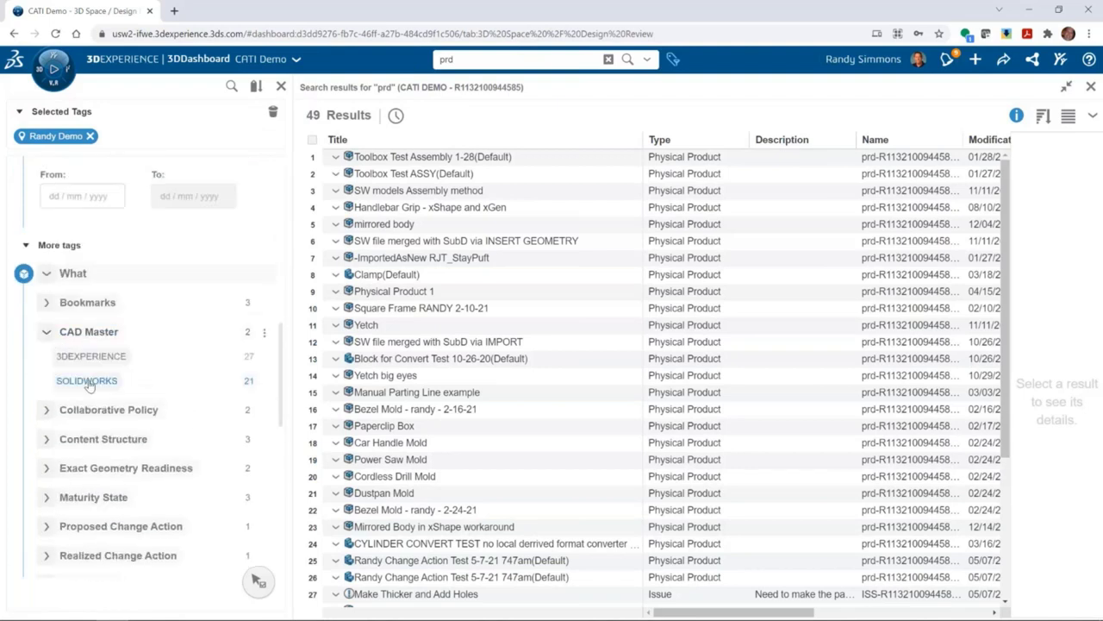
{"action": "left_click", "coordinate": [86, 381]}
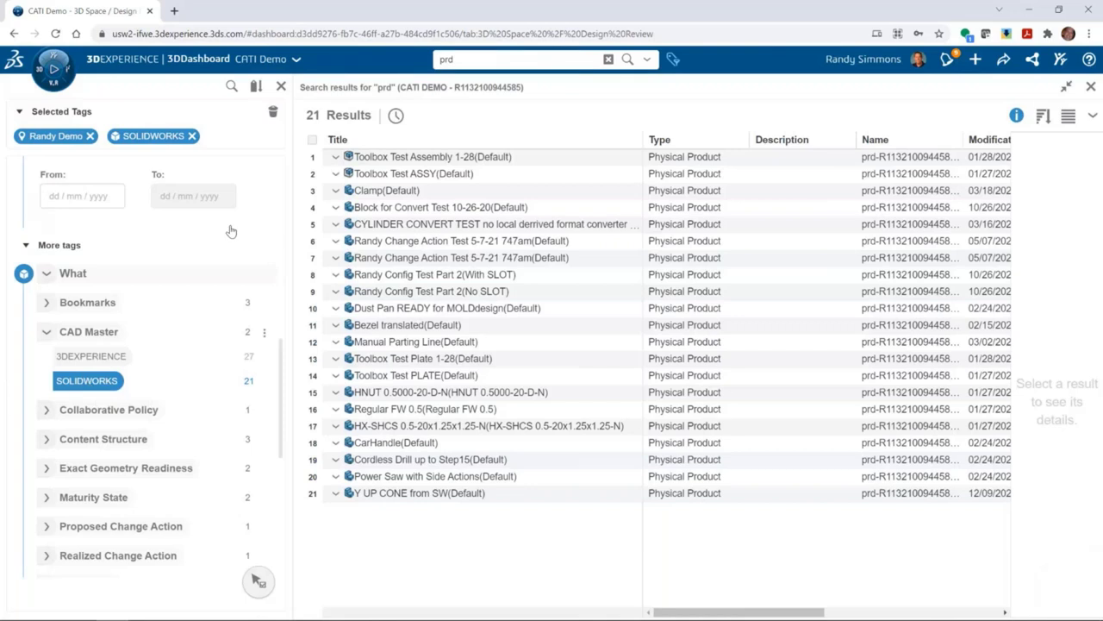
{"action": "left_click", "coordinate": [192, 136]}
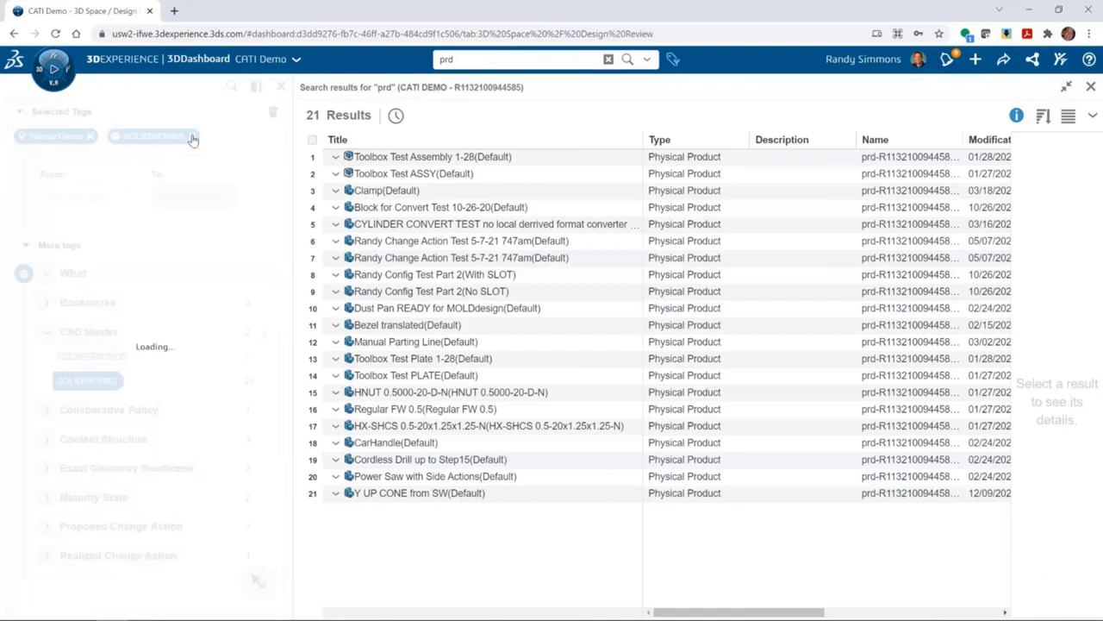
{"action": "left_click", "coordinate": [273, 116]}
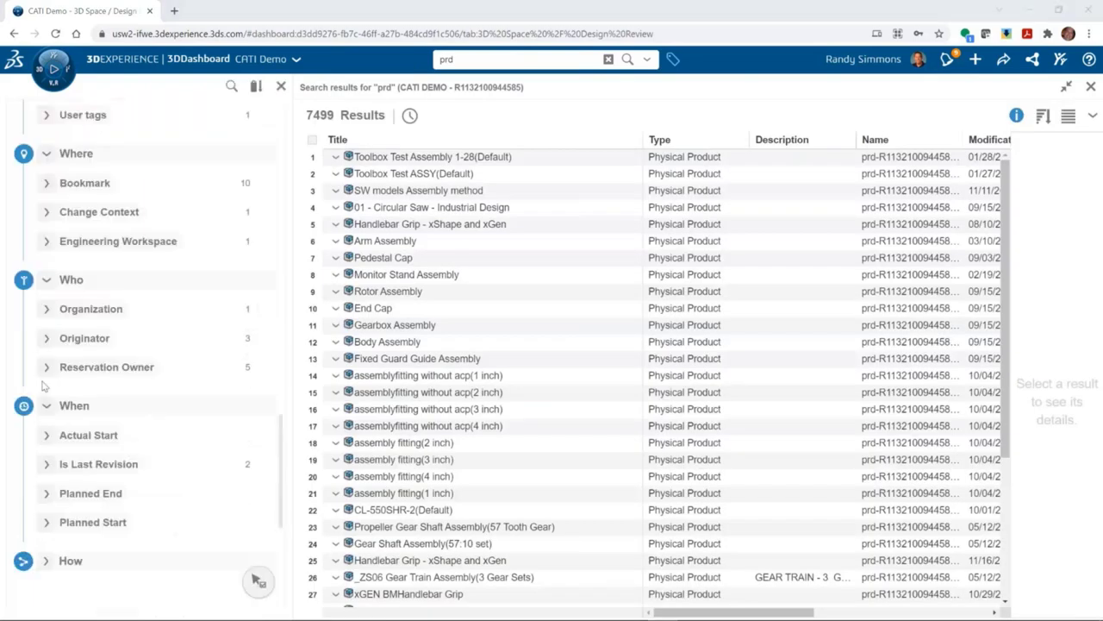
Filter the results by the second person listed under Reservation Owner and check the results' columns through to Owner.
{"action": "left_click", "coordinate": [47, 367]}
{"action": "scroll", "coordinate": [129, 251], "scroll_direction": "down", "scroll_amount": 2}
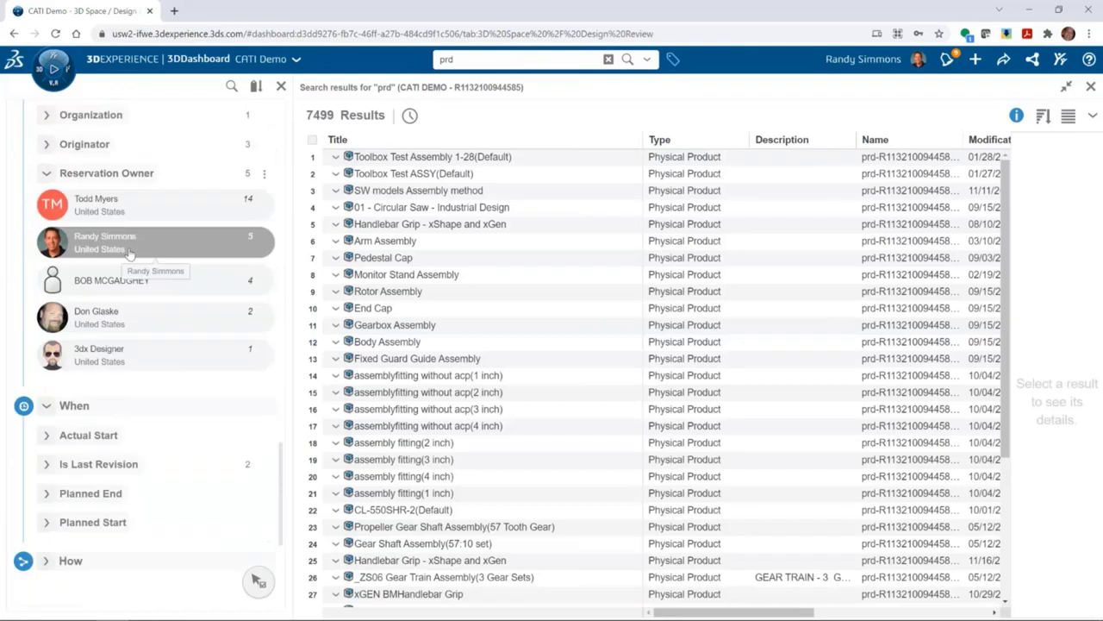
{"action": "left_click", "coordinate": [129, 250]}
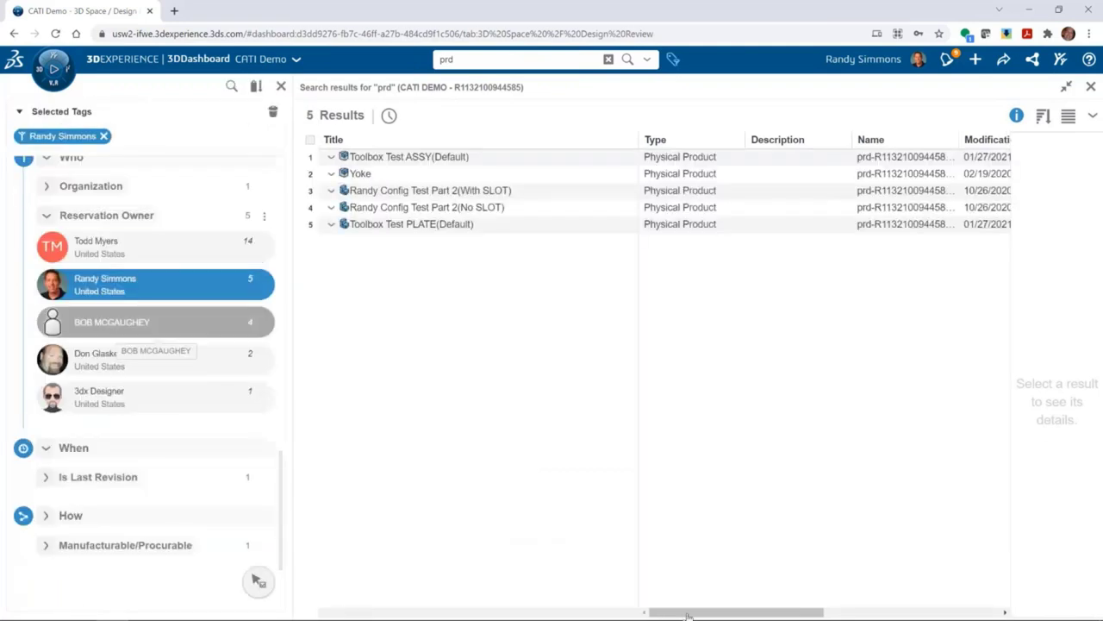
{"action": "left_click_drag", "start_coordinate": [688, 615], "coordinate": [888, 617]}
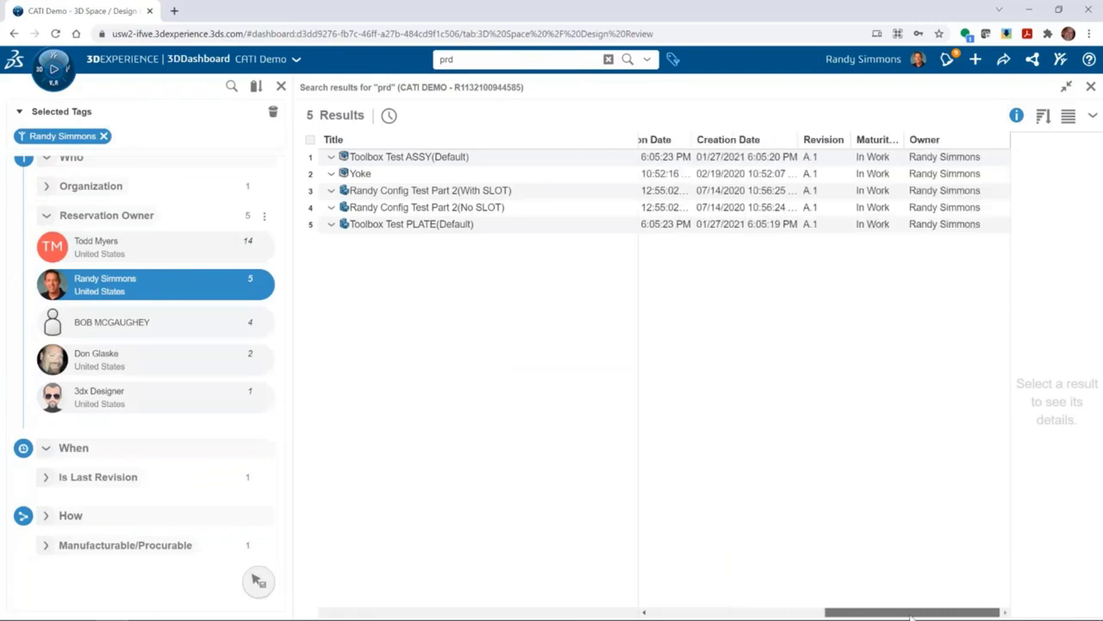
{"action": "left_click_drag", "start_coordinate": [841, 615], "coordinate": [681, 616]}
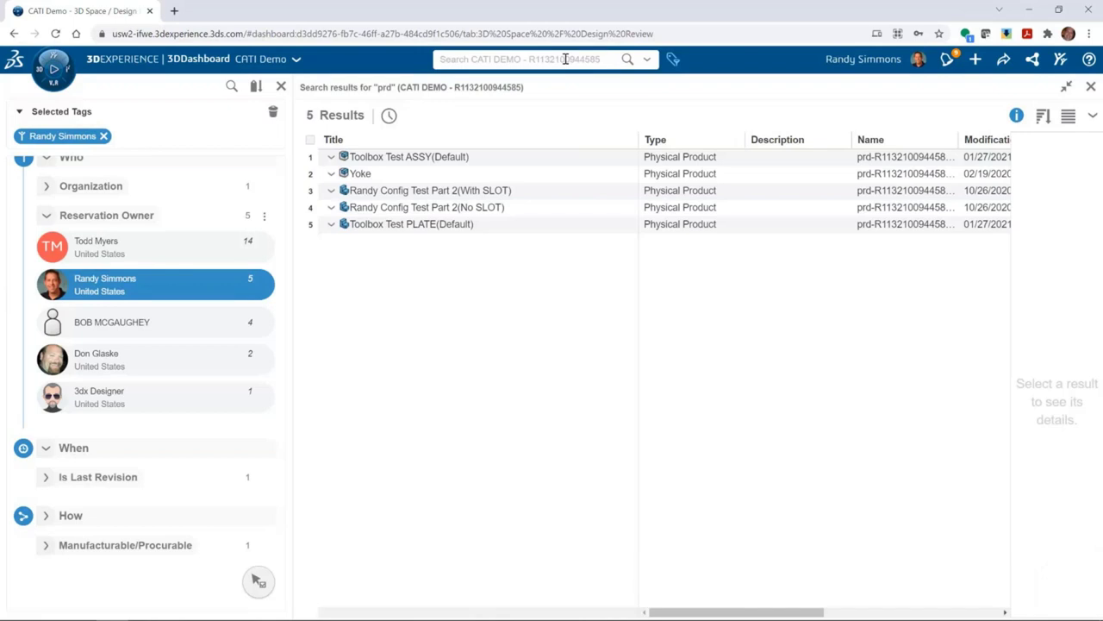
Search the platform for "arm" and open a preview of Arm Assembly.
{"action": "type", "text": "arm"}
{"action": "key", "text": "Return"}
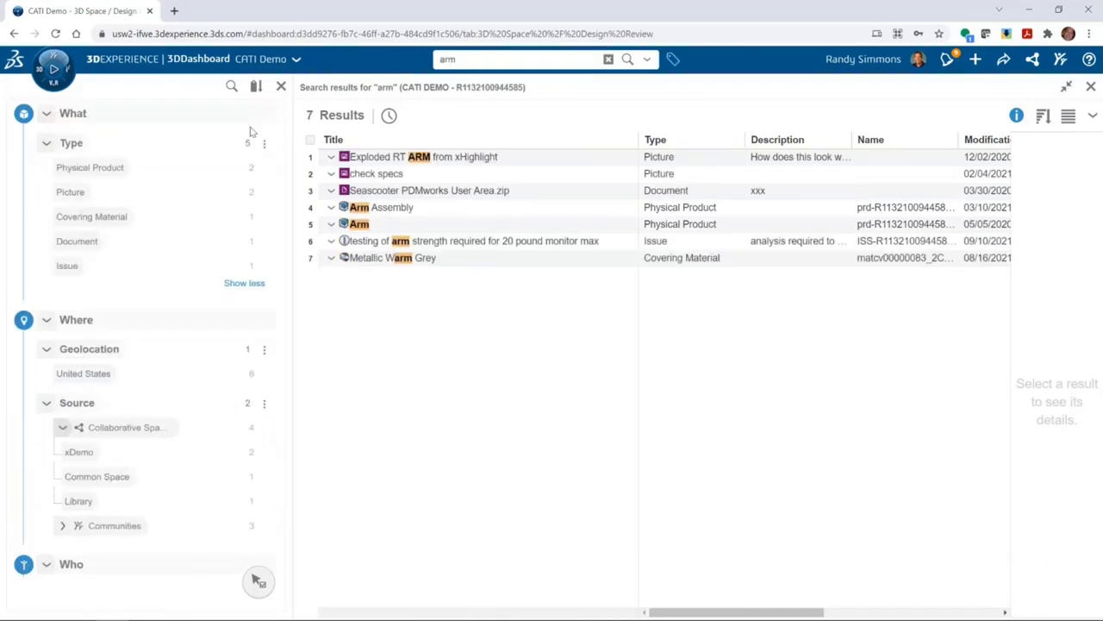
{"action": "left_click", "coordinate": [321, 207]}
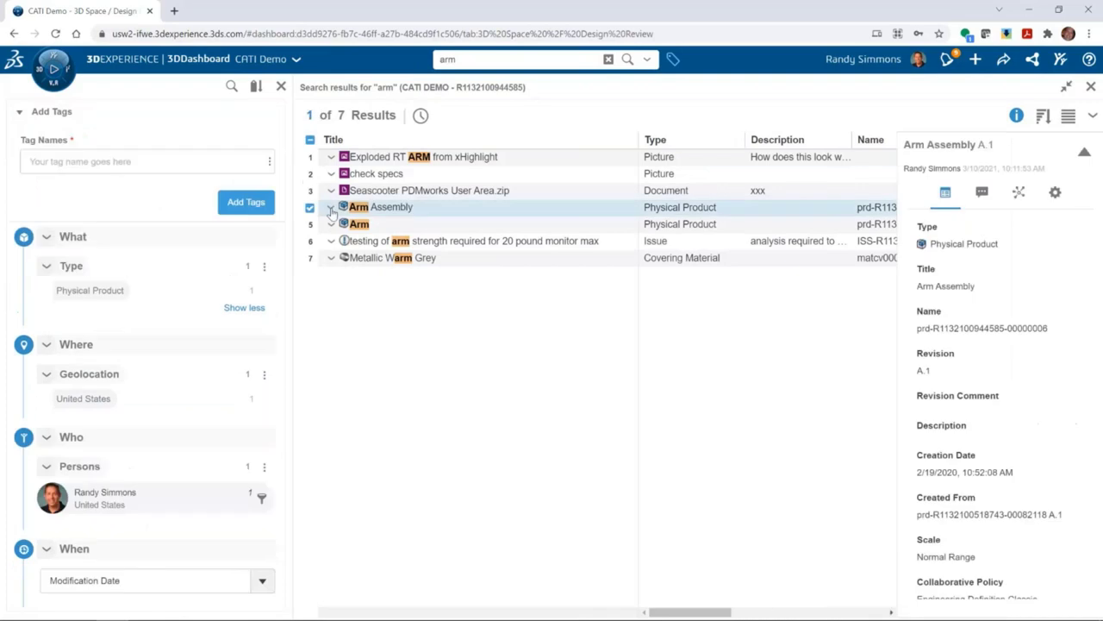
{"action": "right_click", "coordinate": [320, 207]}
{"action": "left_click", "coordinate": [364, 269]}
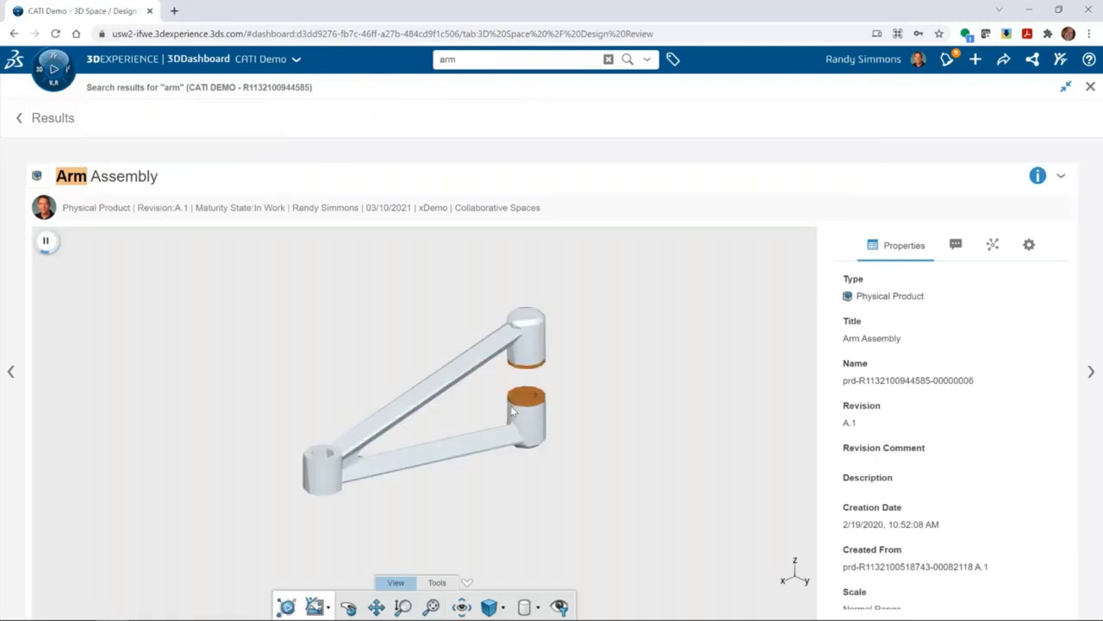
Try the Explode tool on the previewed Arm Assembly and return to the search results.
{"action": "left_click", "coordinate": [448, 582]}
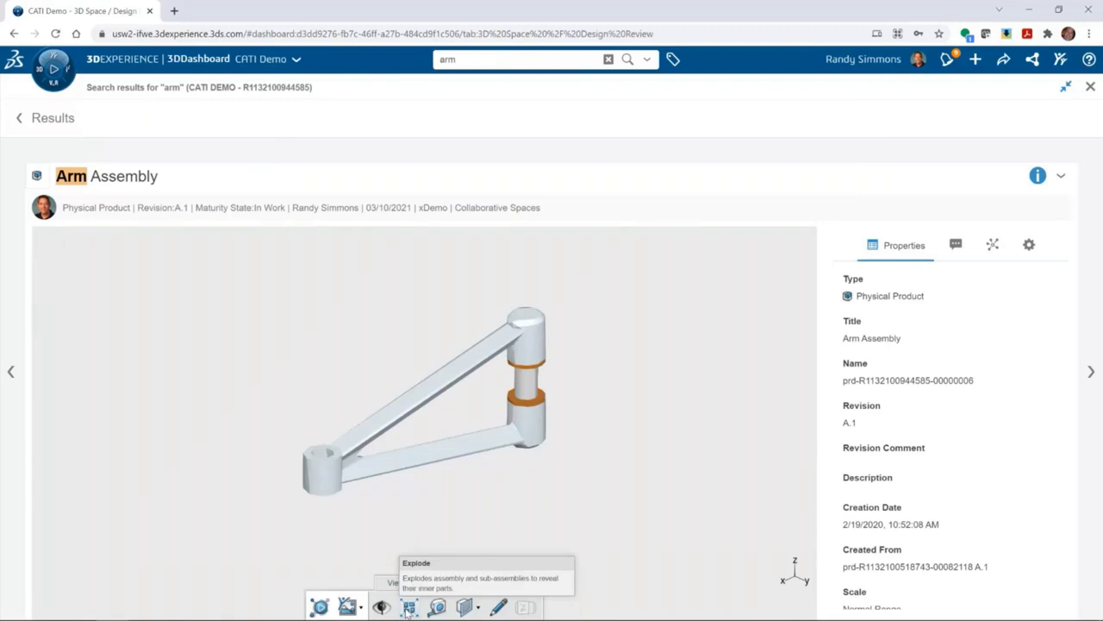
{"action": "left_click", "coordinate": [408, 608]}
{"action": "left_click_drag", "start_coordinate": [411, 523], "coordinate": [517, 521]}
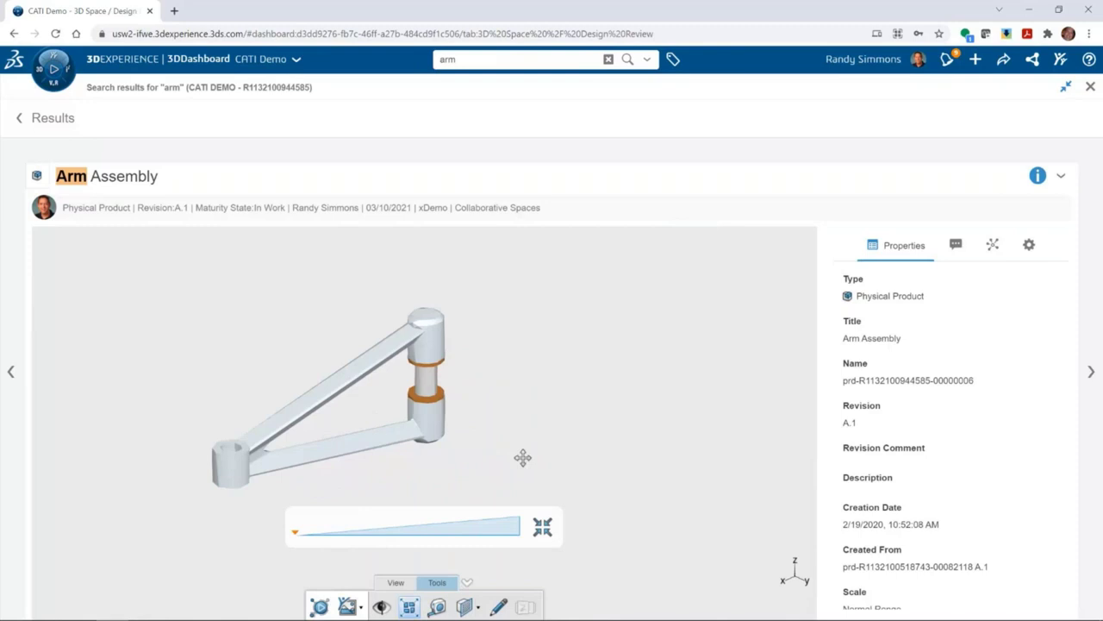
{"action": "left_click", "coordinate": [20, 120]}
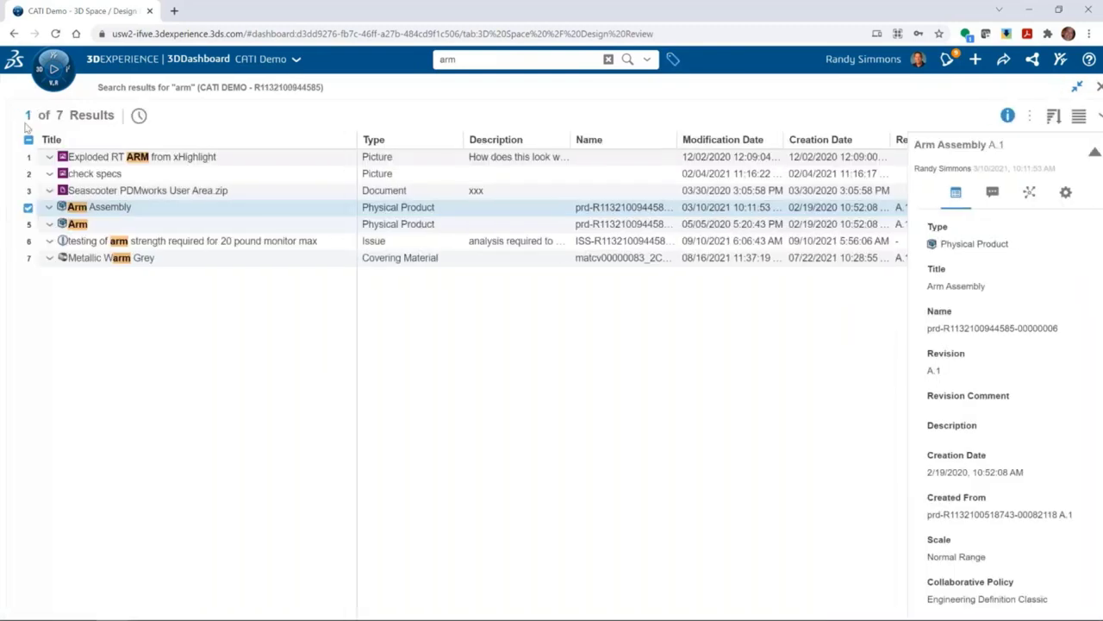
Open the relations of Arm Assembly, expand its parents and children to examine the graph, and close the relations view.
{"action": "right_click", "coordinate": [331, 211]}
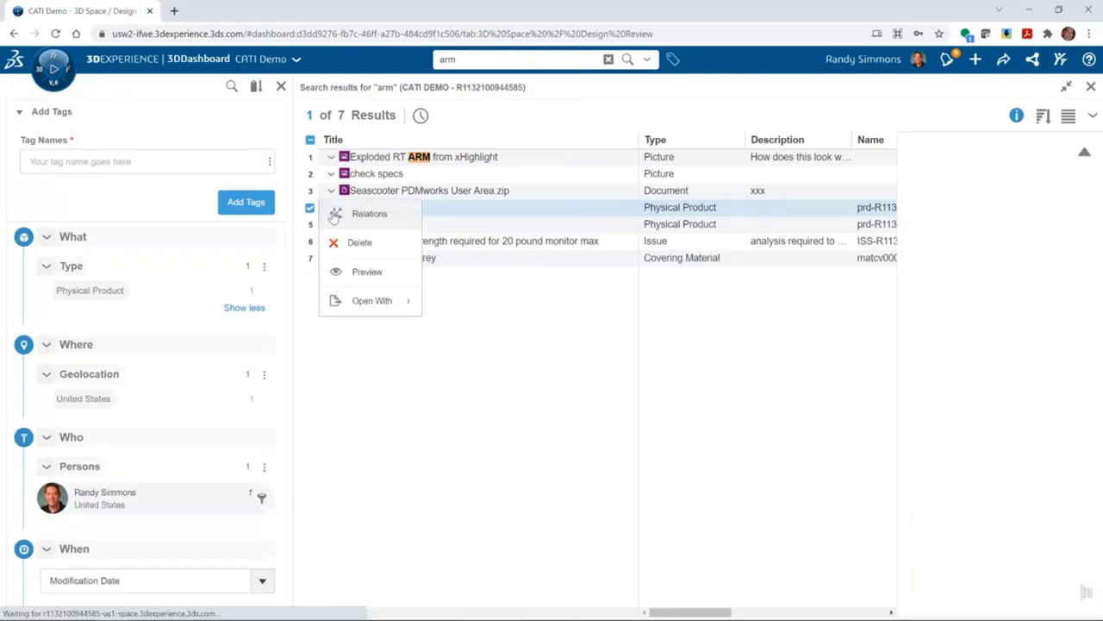
{"action": "left_click", "coordinate": [368, 218]}
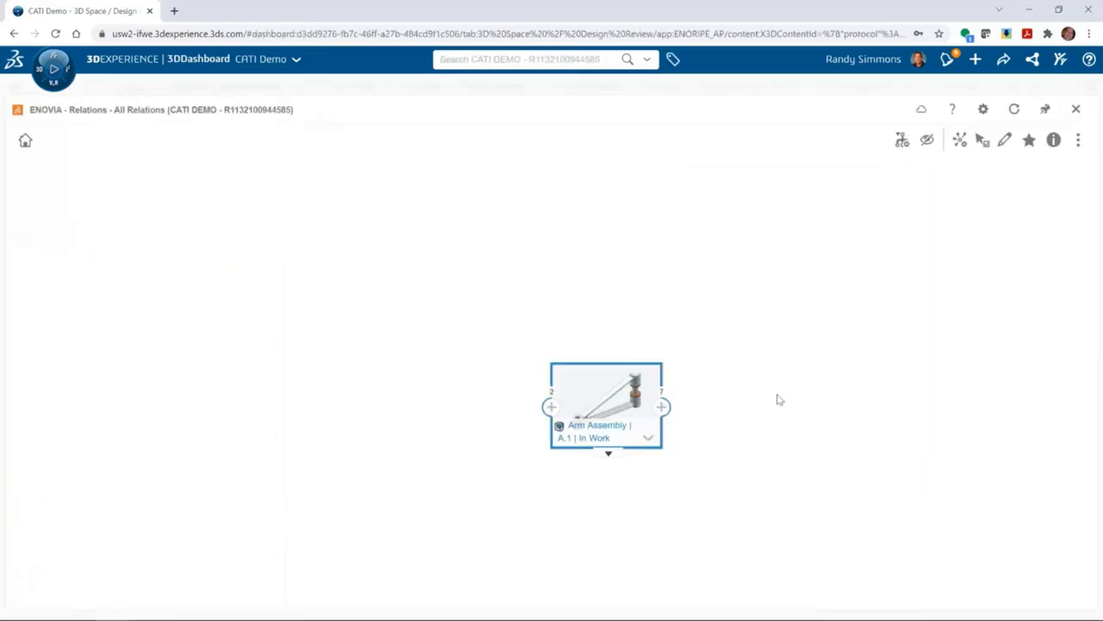
{"action": "left_click", "coordinate": [553, 410]}
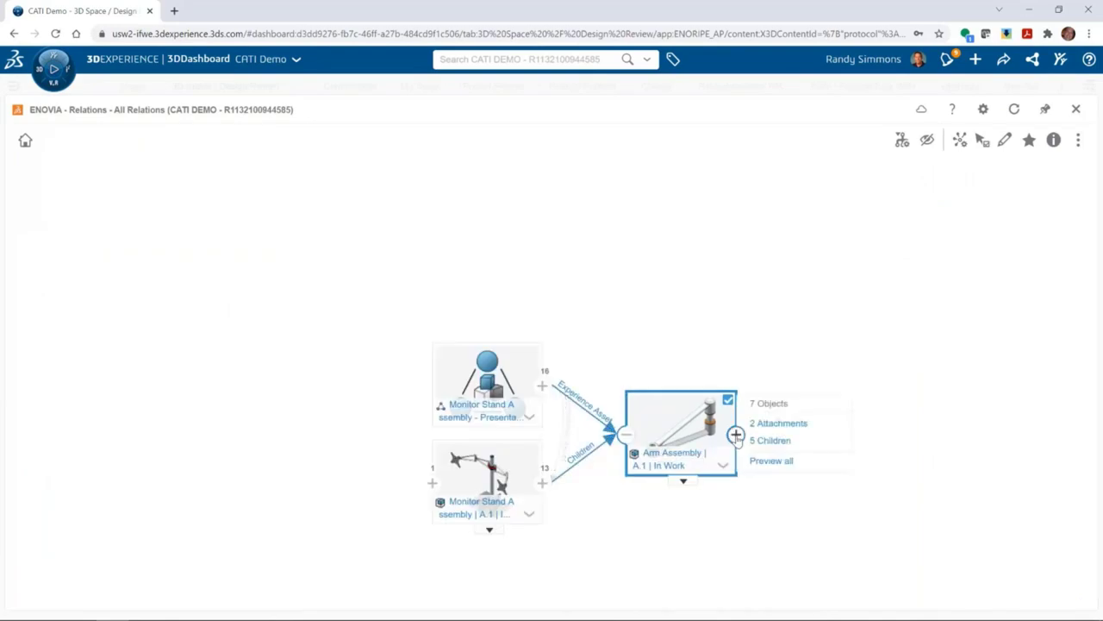
{"action": "left_click", "coordinate": [768, 440]}
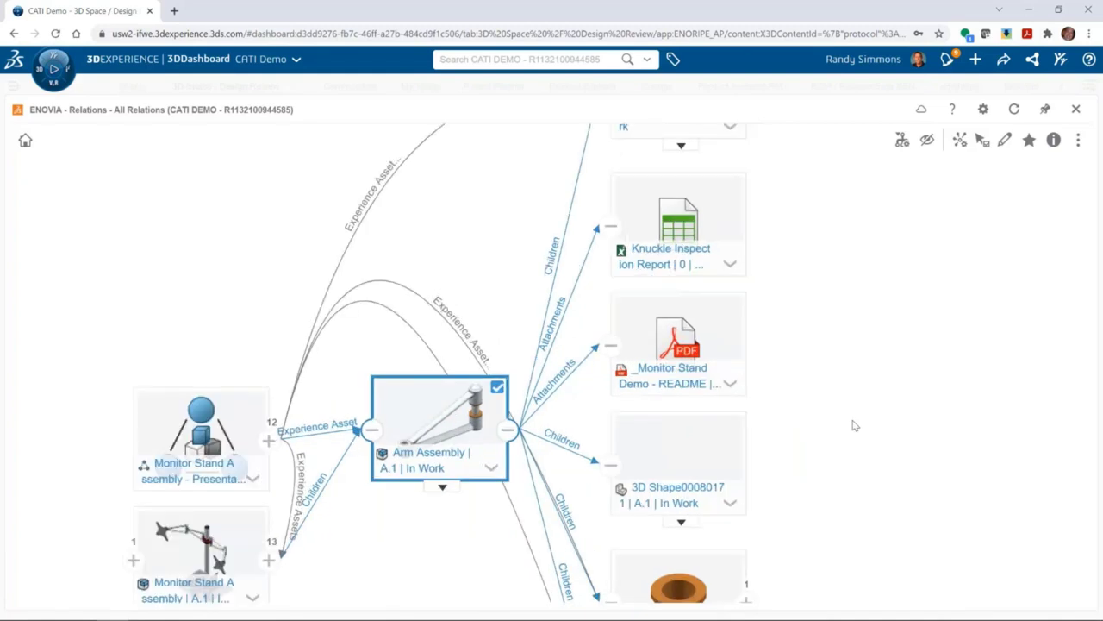
{"action": "left_click", "coordinate": [850, 423]}
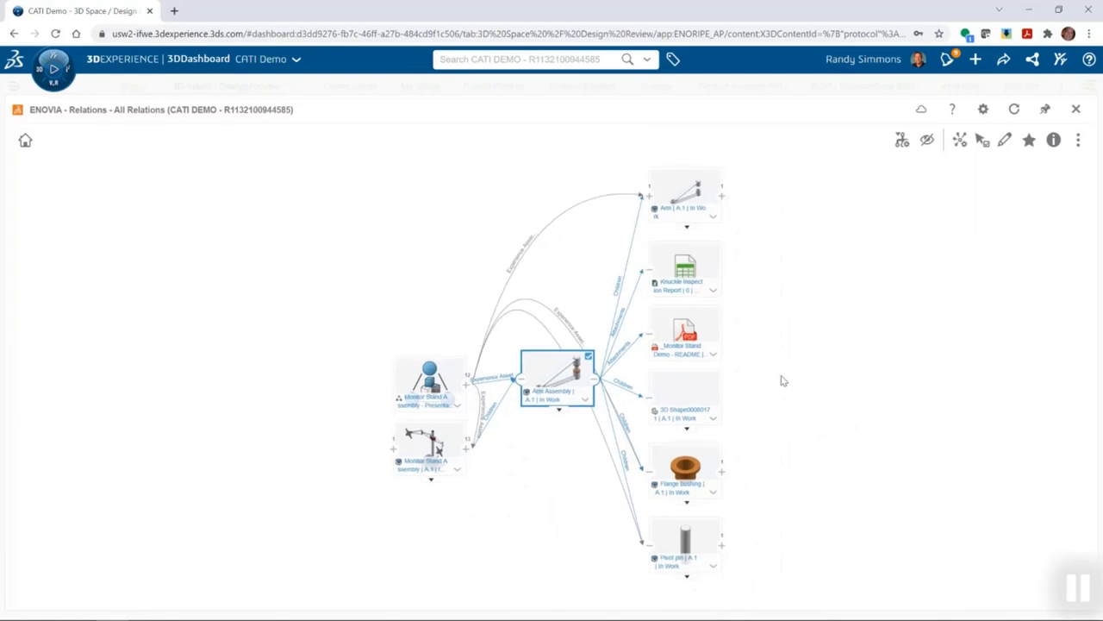
{"action": "left_click", "coordinate": [1077, 110]}
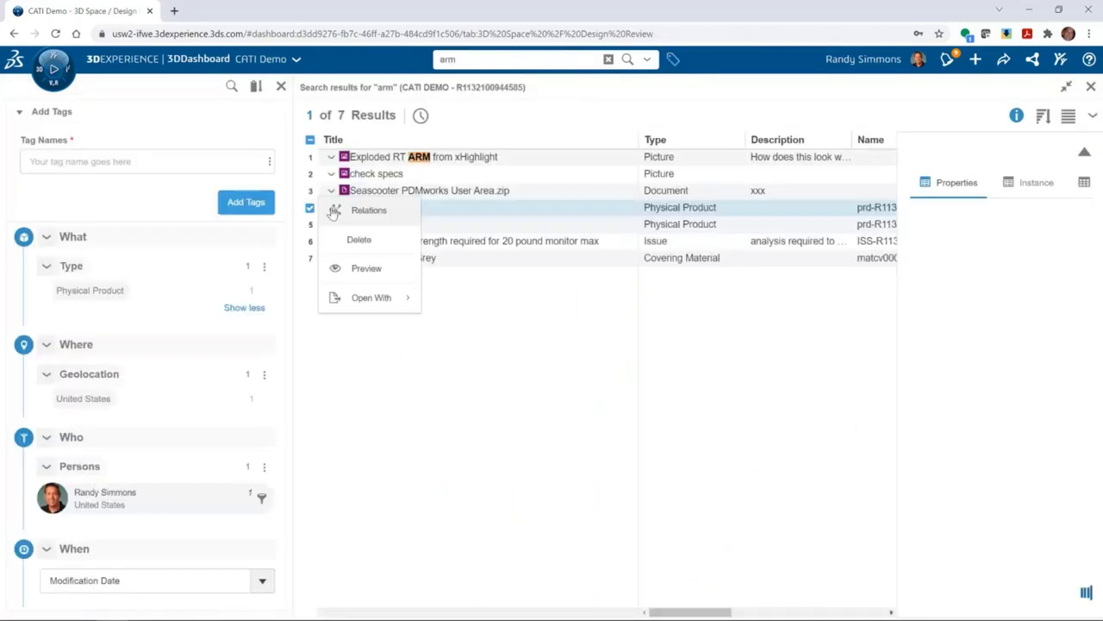
Review the apps available for opening Arm Assembly and shrink the search results pane to sit beside the dashboard widgets.
{"action": "mouse_move", "coordinate": [372, 311]}
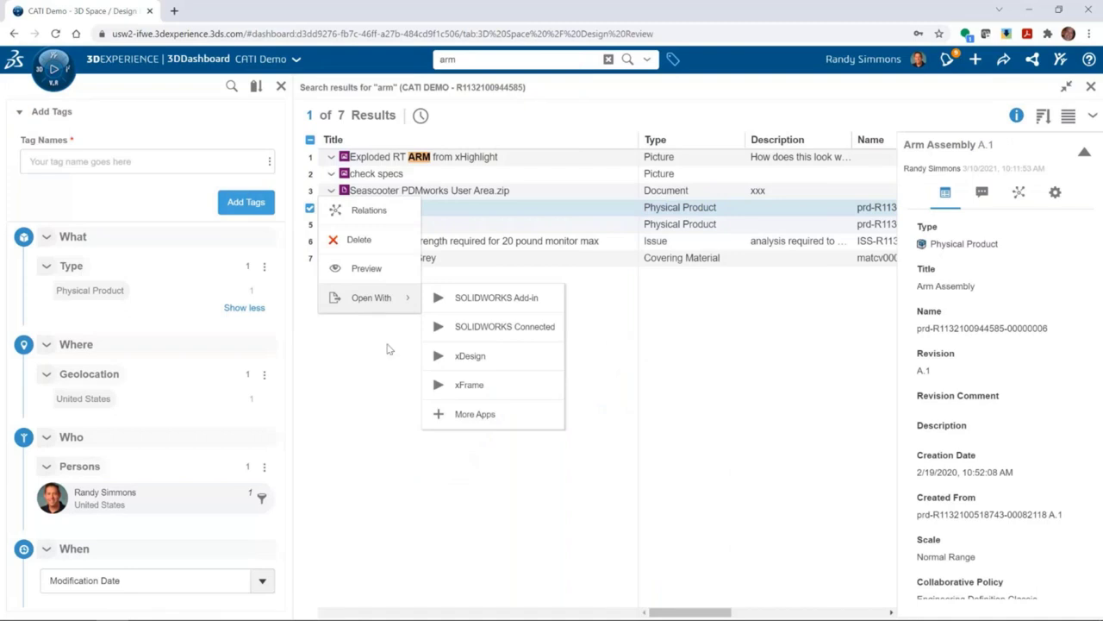
{"action": "left_click", "coordinate": [388, 348]}
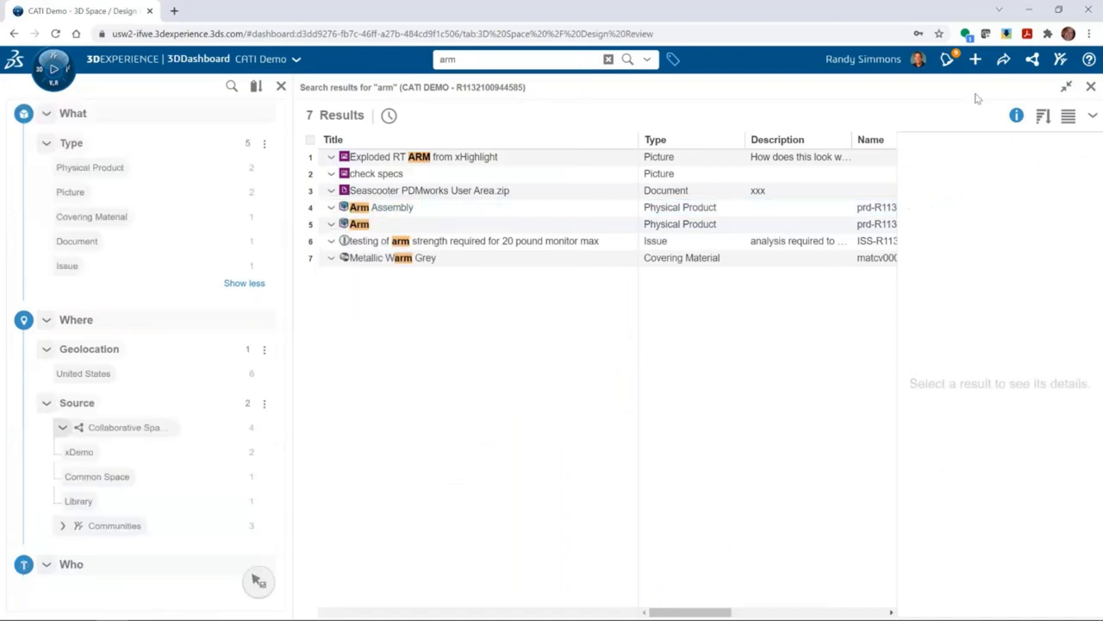
{"action": "left_click", "coordinate": [1067, 89]}
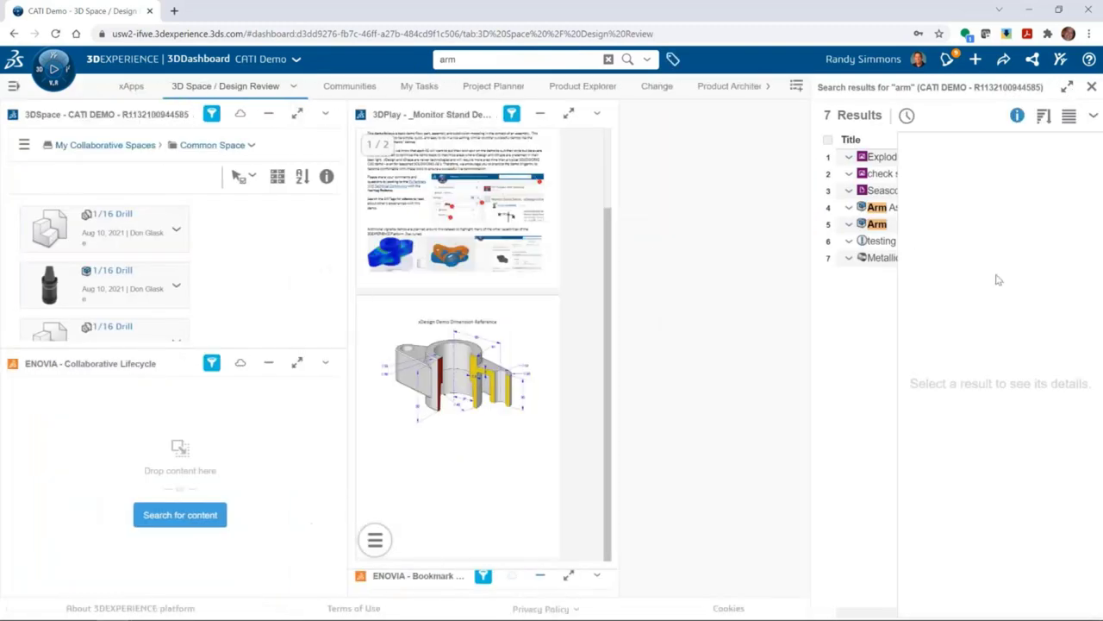
{"action": "left_click_drag", "start_coordinate": [896, 208], "coordinate": [627, 261]}
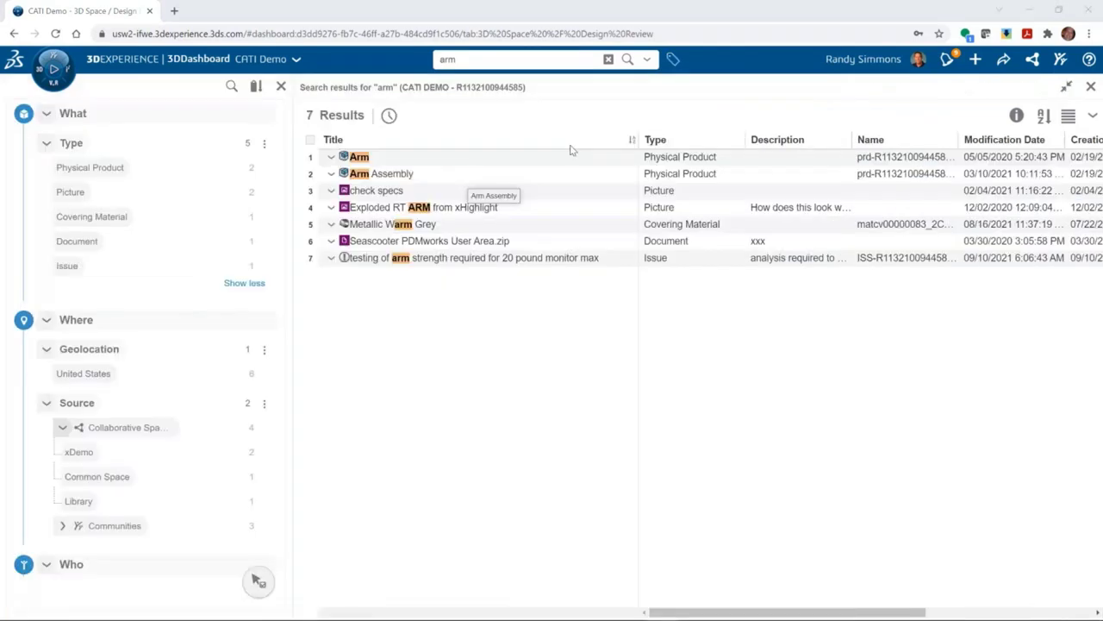
Sort the search results by modification date and by owner.
{"action": "left_click", "coordinate": [569, 149]}
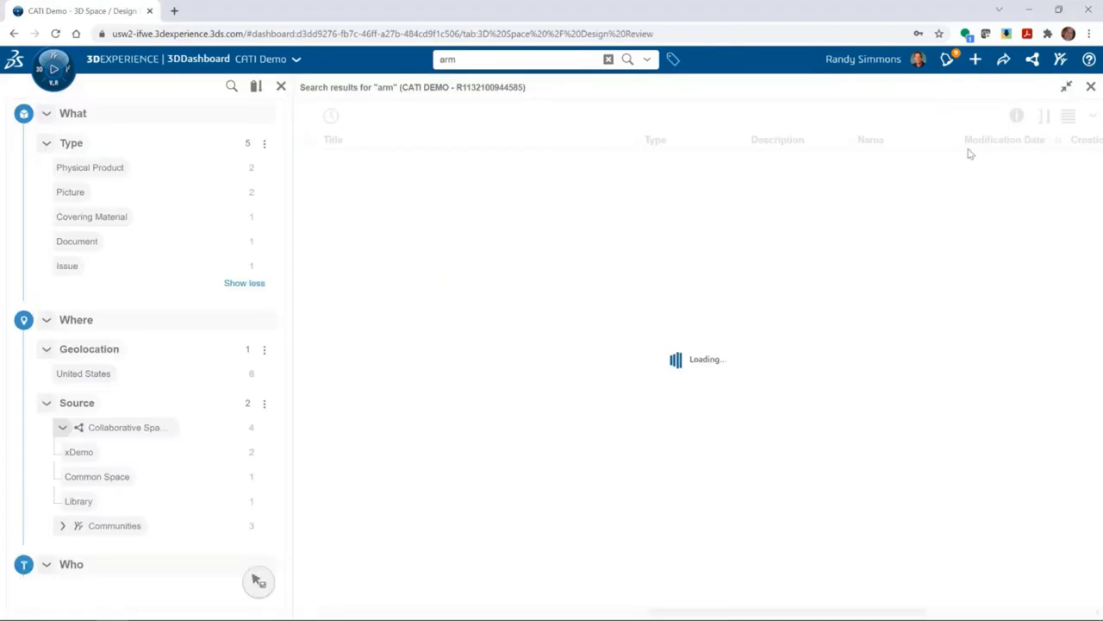
{"action": "left_click_drag", "start_coordinate": [874, 613], "coordinate": [1101, 586]}
{"action": "left_click", "coordinate": [1024, 142]}
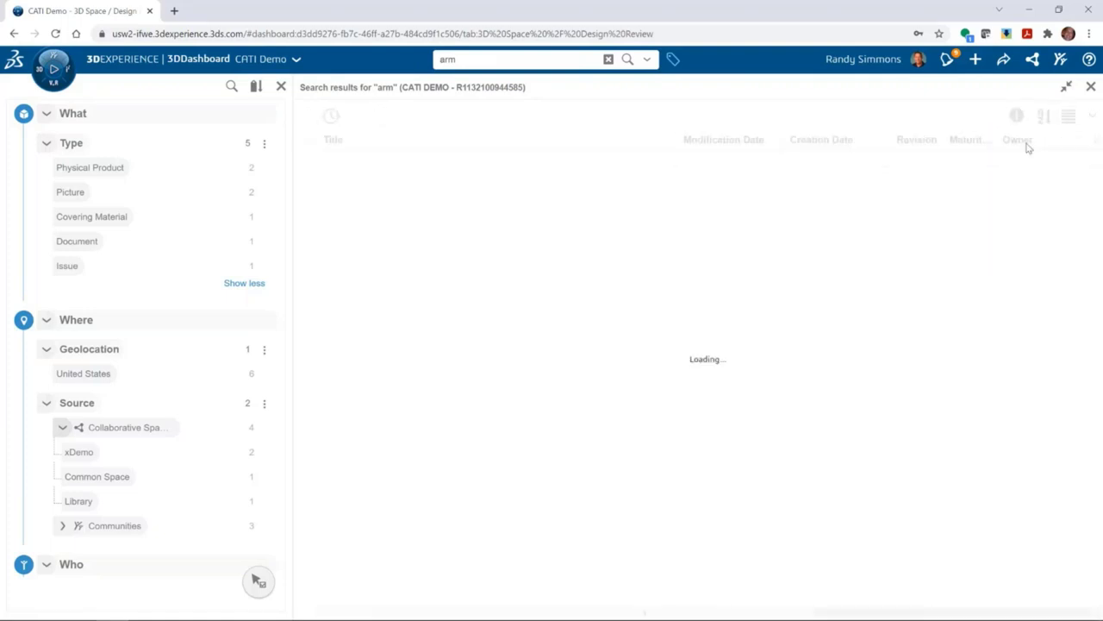
Turn on the "Use tabs to show searches" option in the search settings and apply it.
{"action": "left_click", "coordinate": [1093, 117]}
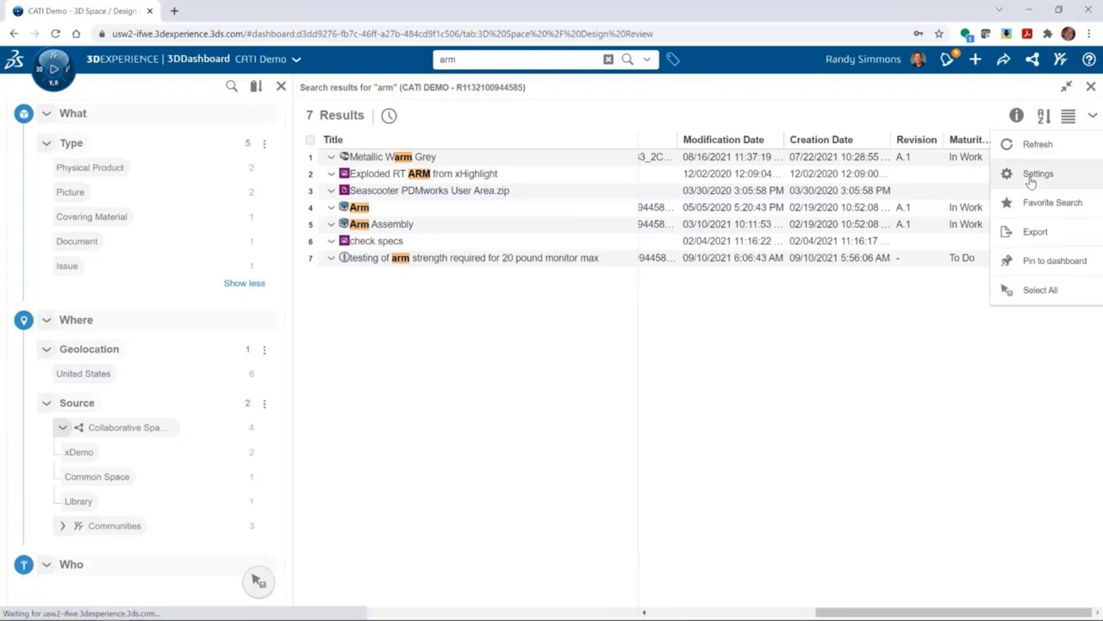
{"action": "left_click", "coordinate": [1035, 174]}
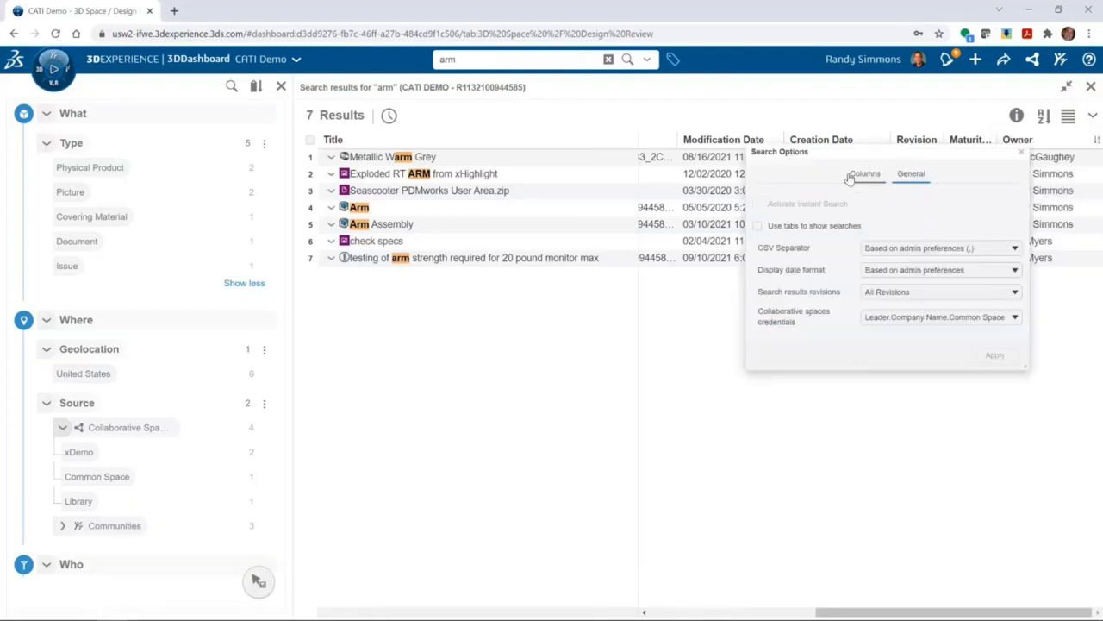
{"action": "left_click", "coordinate": [812, 235]}
{"action": "left_click", "coordinate": [993, 356]}
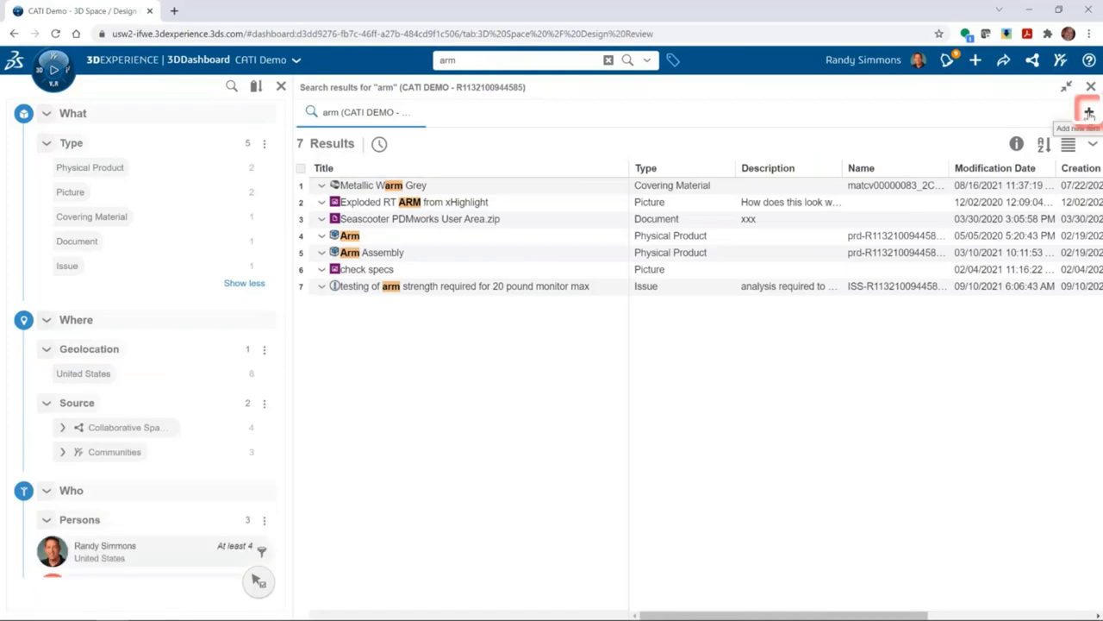
Add two more search tabs, searching for "prd" in the first and "yoke" in the second.
{"action": "left_click", "coordinate": [1088, 113]}
{"action": "left_click", "coordinate": [526, 60]}
{"action": "type", "text": "prd"}
{"action": "key", "text": "Return"}
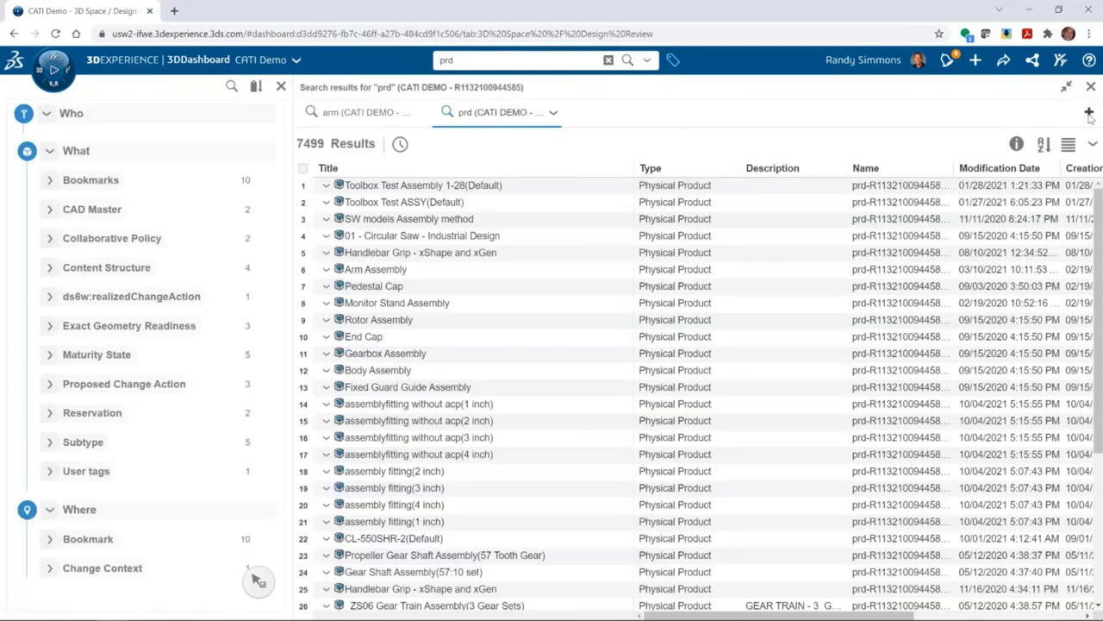
{"action": "left_click", "coordinate": [1089, 113]}
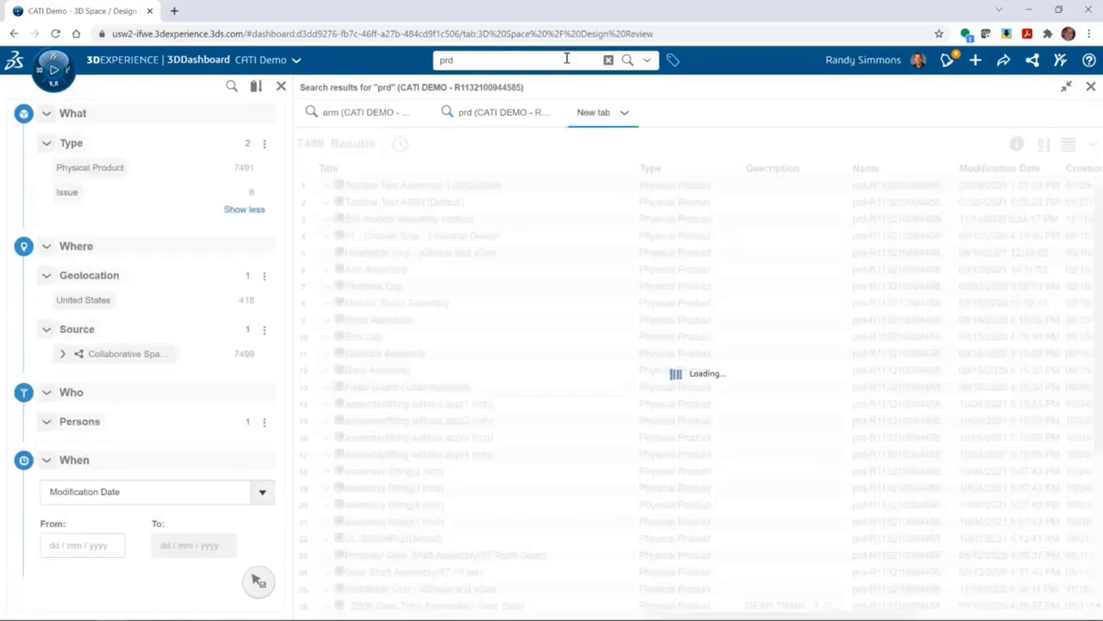
{"action": "left_click", "coordinate": [567, 58]}
{"action": "type", "text": "yoke"}
{"action": "key", "text": "Return"}
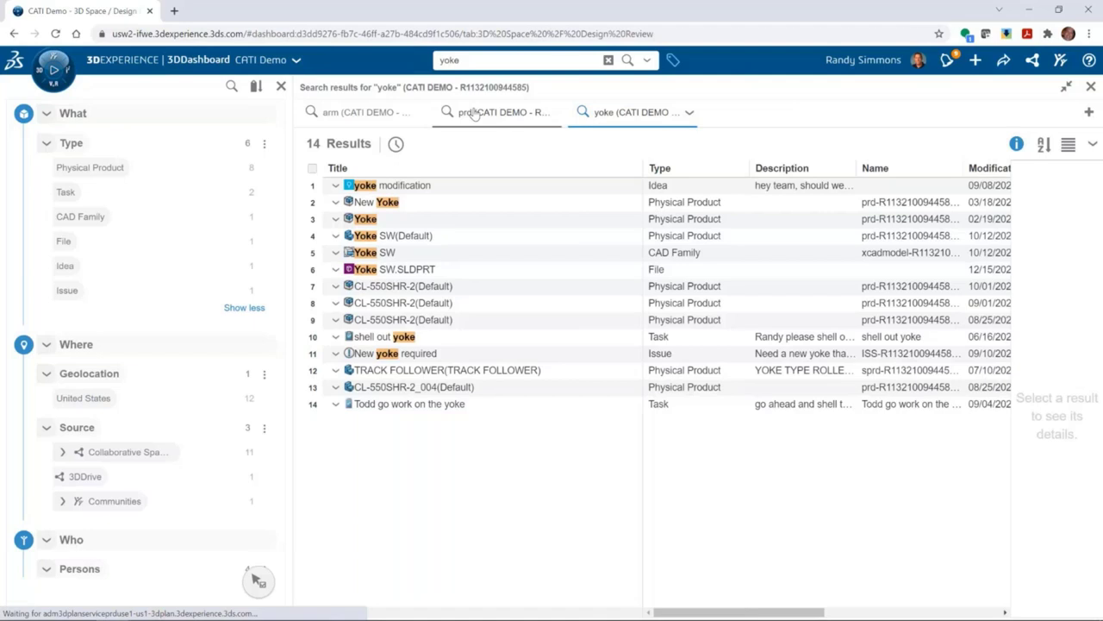
Switch through the "prd" and "arm" search tabs to compare their results, and return to the "yoke" tab.
{"action": "left_click", "coordinate": [475, 115]}
{"action": "left_click", "coordinate": [351, 115]}
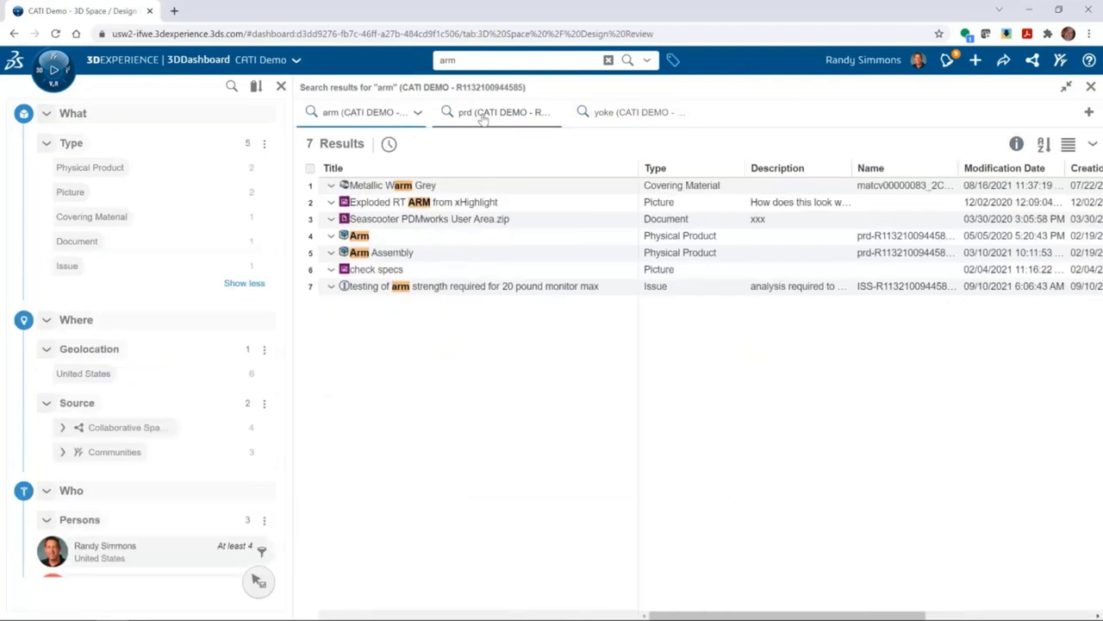
{"action": "left_click", "coordinate": [624, 118]}
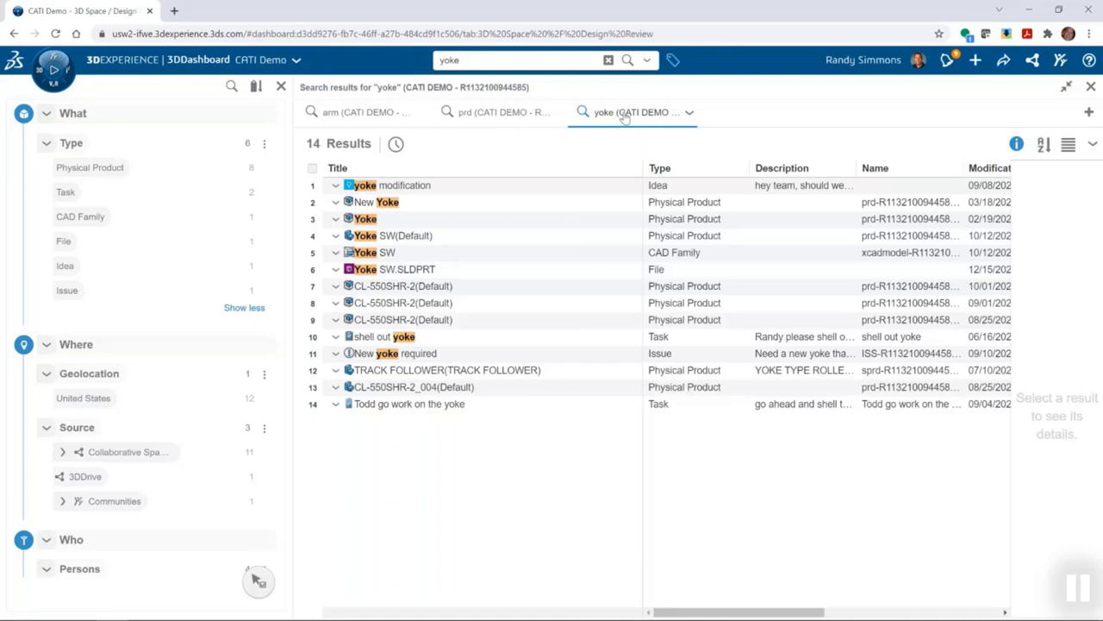
Filter the "yoke" results to Physical Product, save them as a favorite search named "Yoke PARTS", and close the results.
{"action": "left_click", "coordinate": [93, 177]}
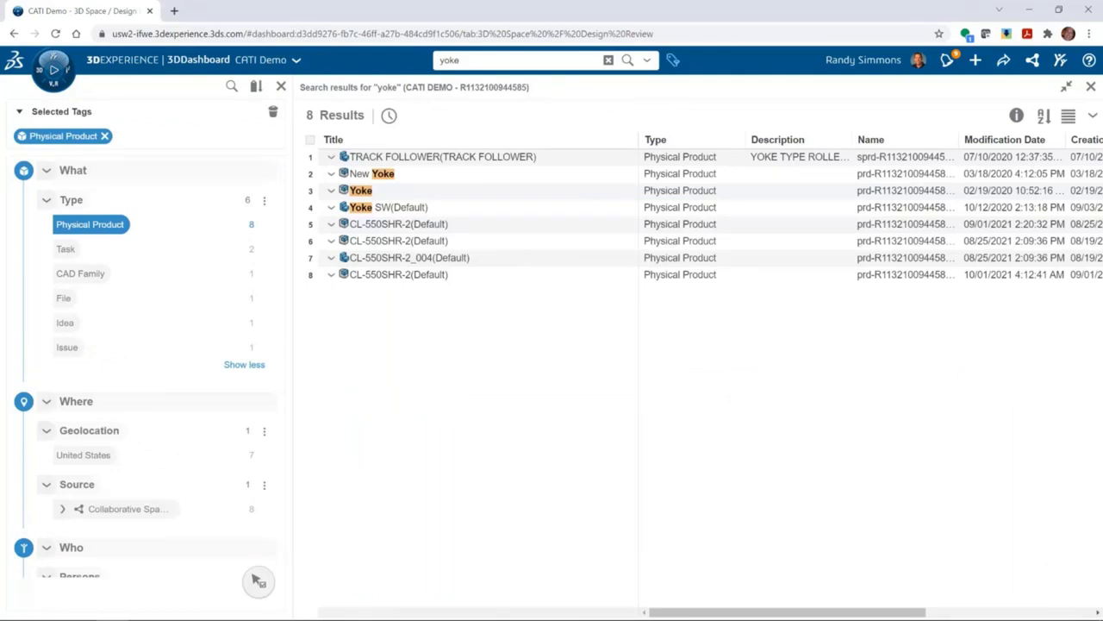
{"action": "left_click", "coordinate": [1091, 116]}
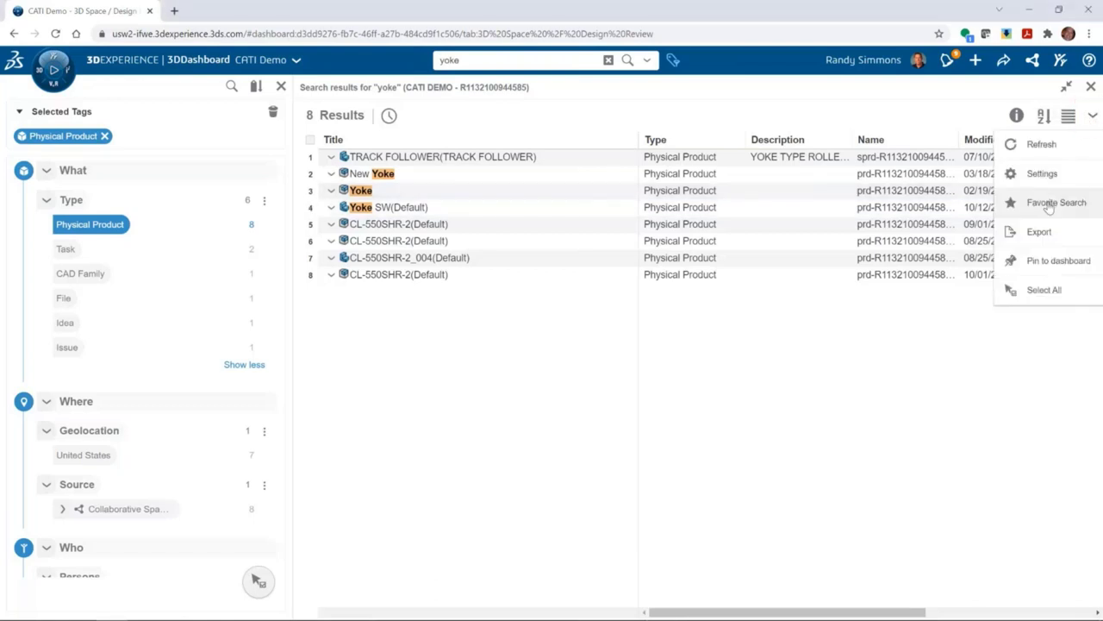
{"action": "left_click", "coordinate": [1049, 206]}
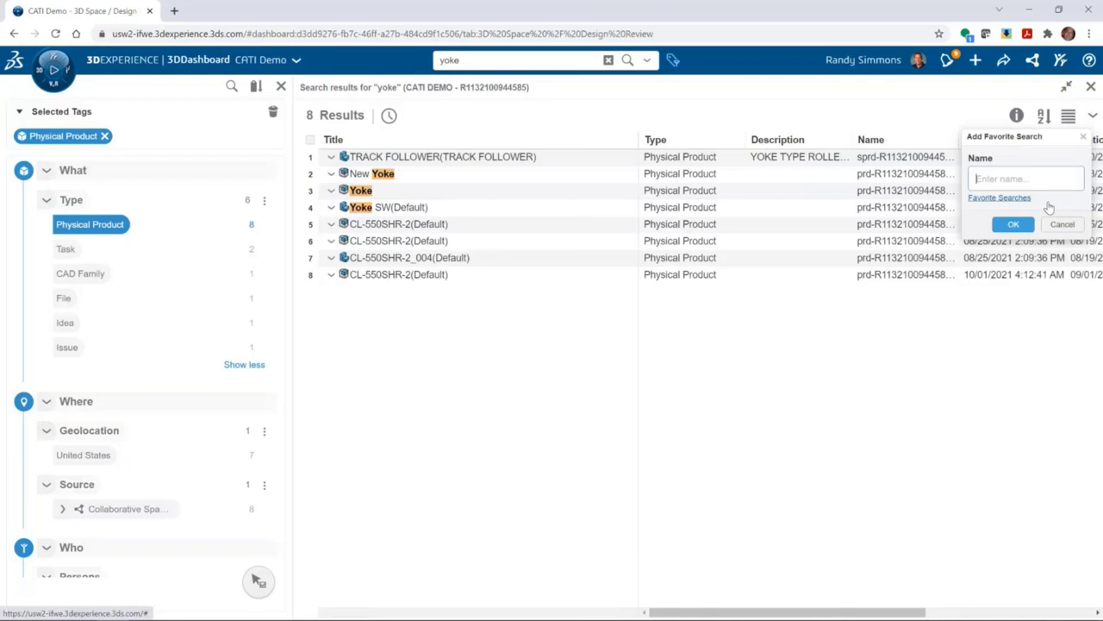
{"action": "type", "text": "Yoke PARTS"}
{"action": "left_click", "coordinate": [1013, 224]}
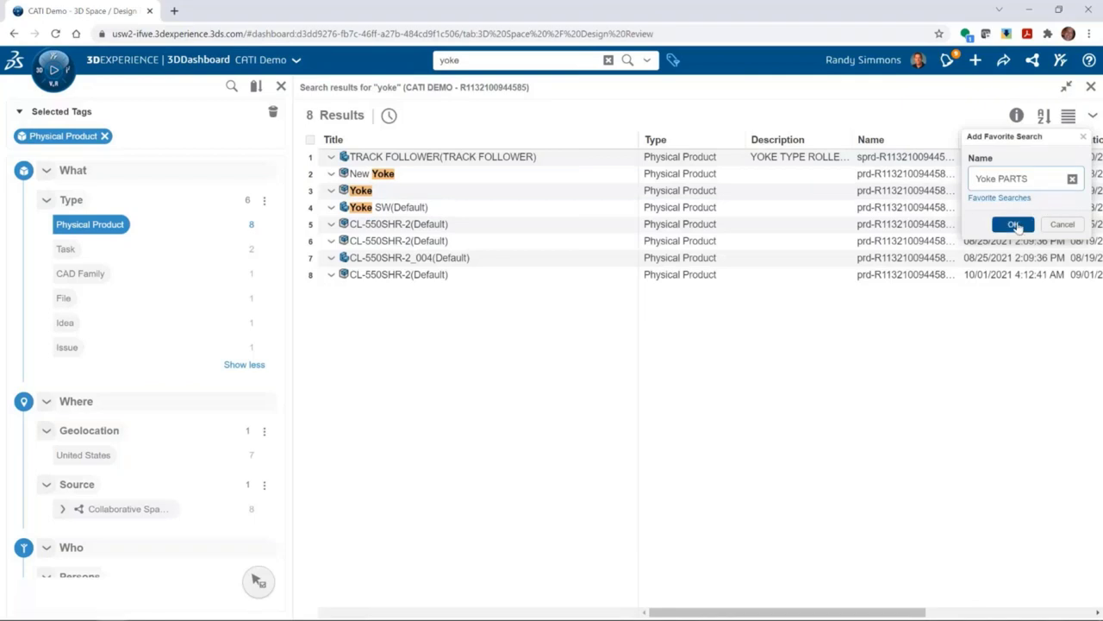
{"action": "left_click", "coordinate": [1090, 87]}
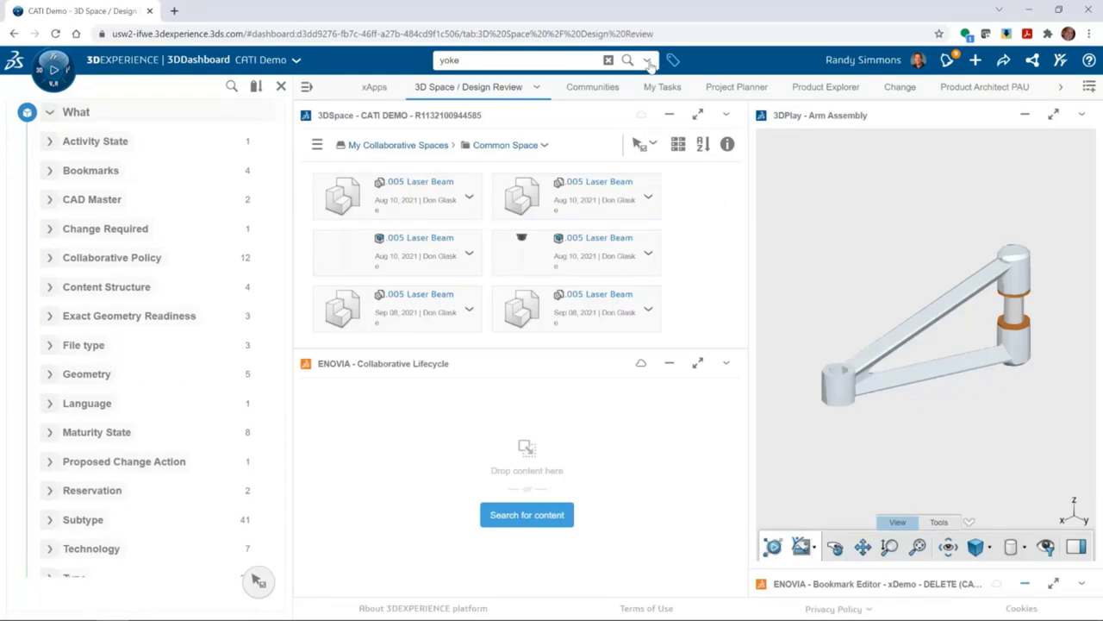
Run the saved "Yoke PARTS" favorite search, and display My Content from the search options.
{"action": "left_click", "coordinate": [646, 59]}
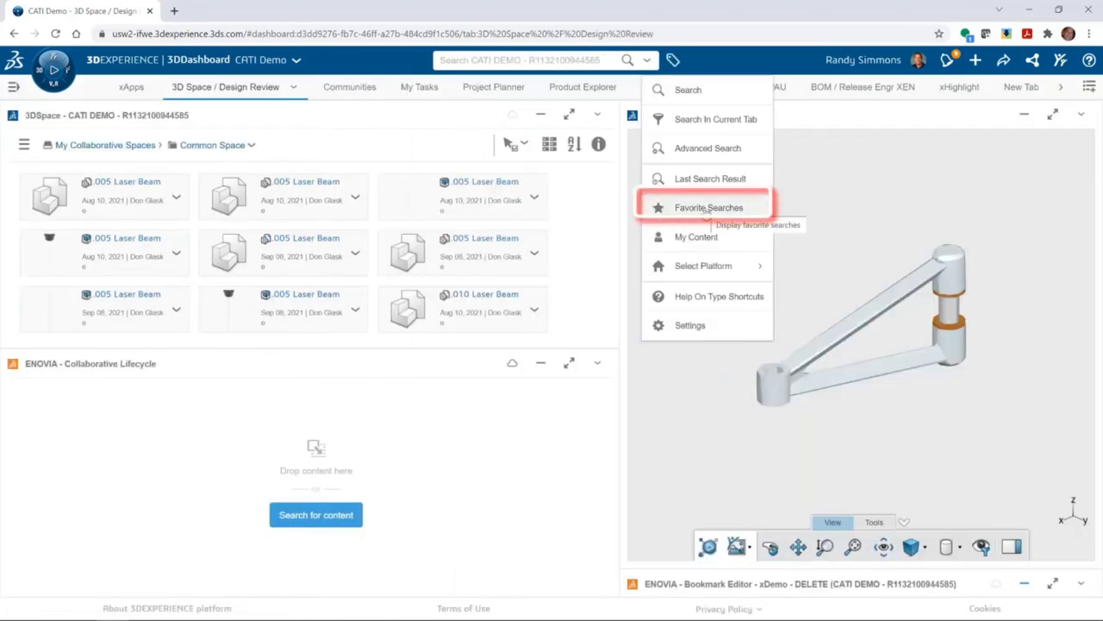
{"action": "left_click", "coordinate": [703, 207]}
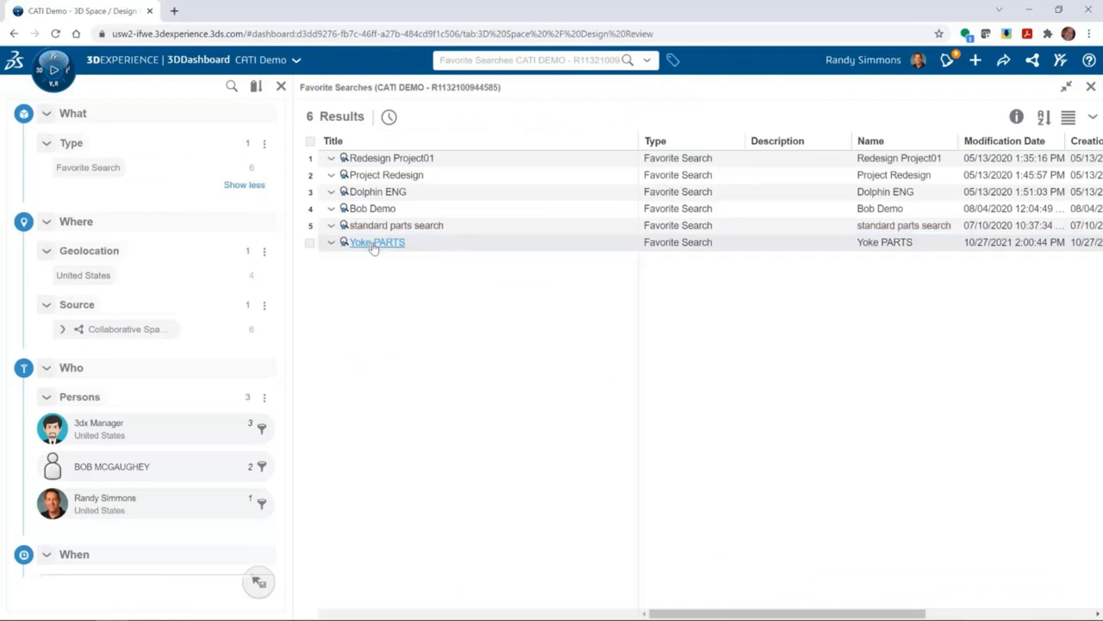
{"action": "left_click", "coordinate": [373, 244]}
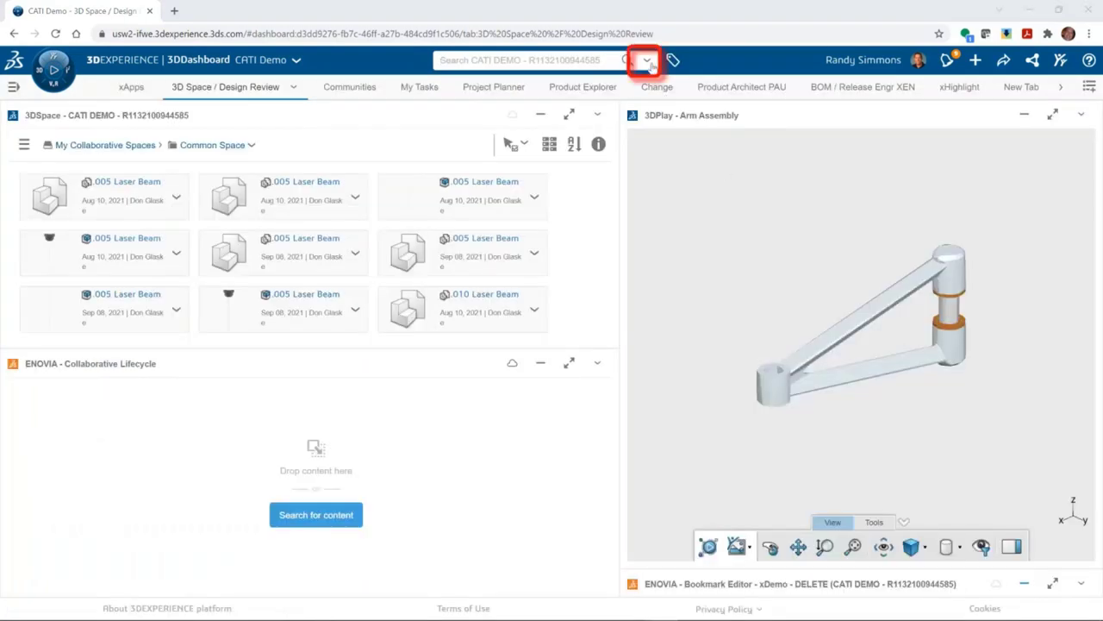
{"action": "left_click", "coordinate": [646, 62]}
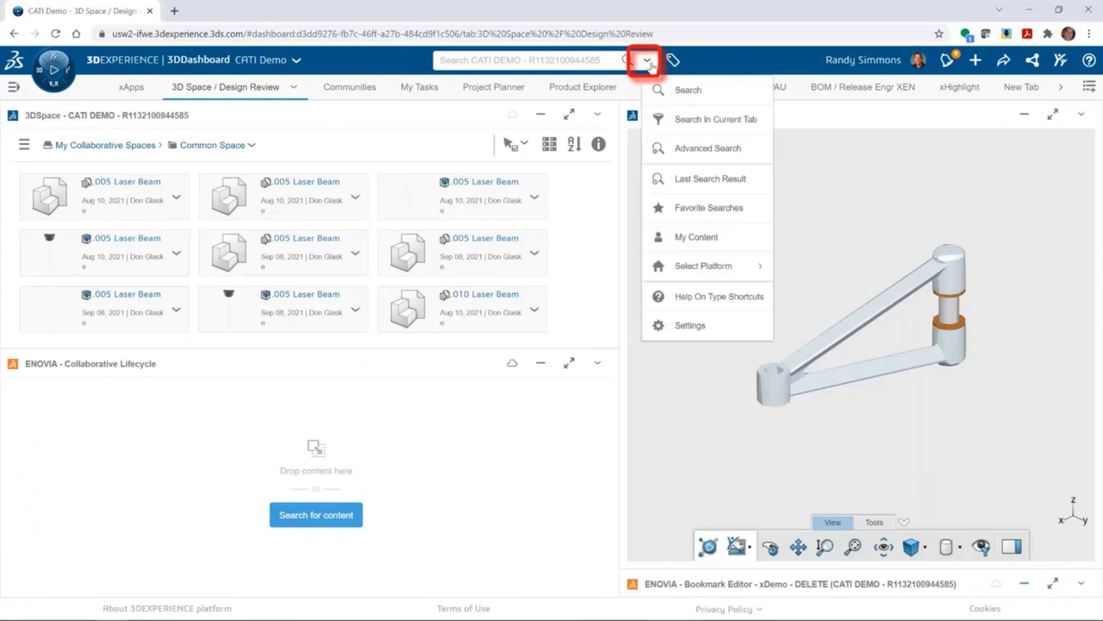
{"action": "left_click", "coordinate": [696, 237]}
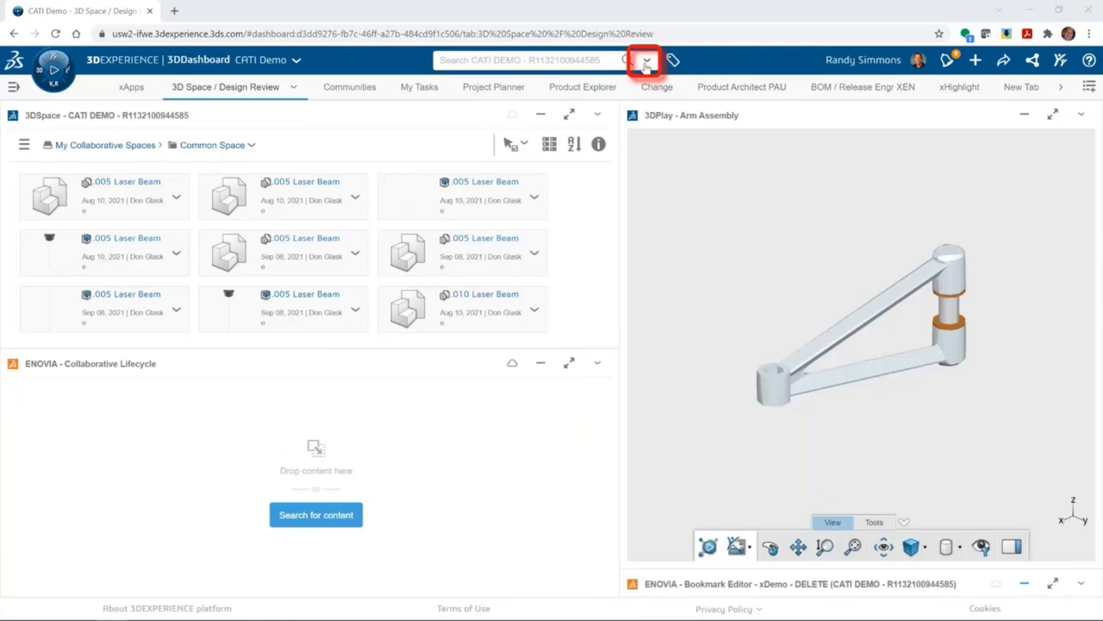
Run an Advanced Search in Collaborative Spaces for the title "yoke" and show the additional search criteria.
{"action": "left_click", "coordinate": [646, 62]}
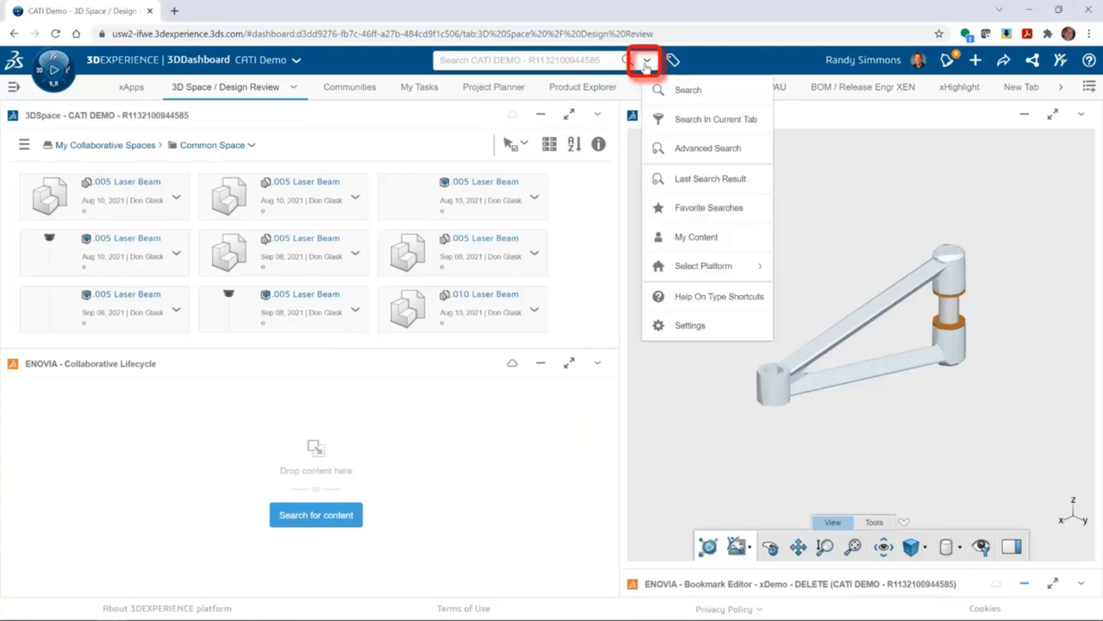
{"action": "left_click", "coordinate": [686, 150]}
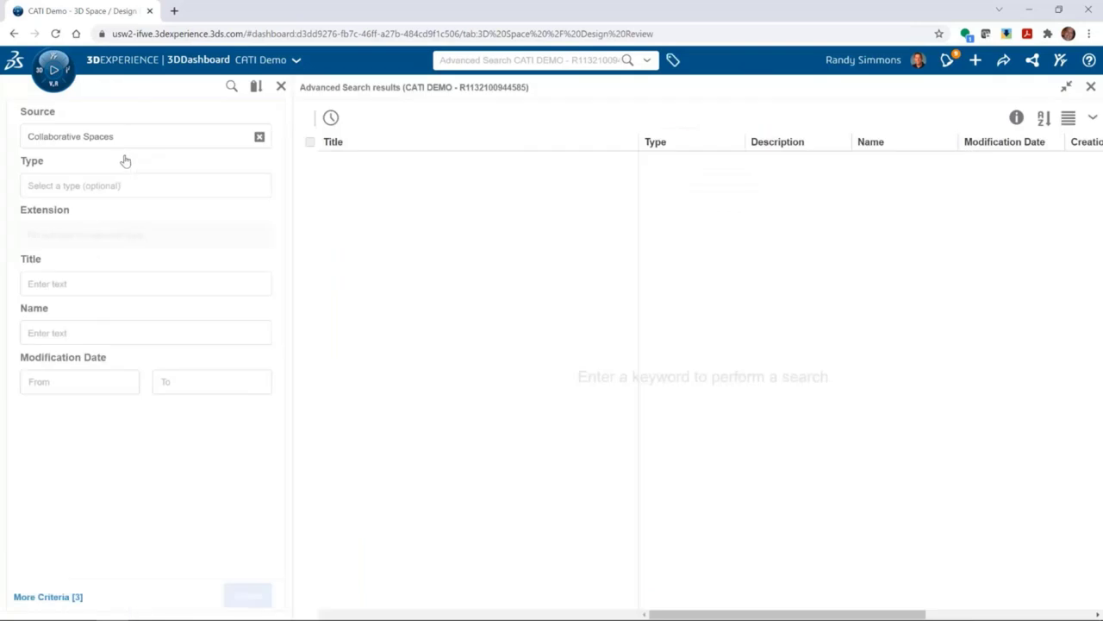
{"action": "left_click", "coordinate": [74, 332]}
{"action": "type", "text": "yoke"}
{"action": "key", "text": "Return"}
{"action": "left_click", "coordinate": [64, 596]}
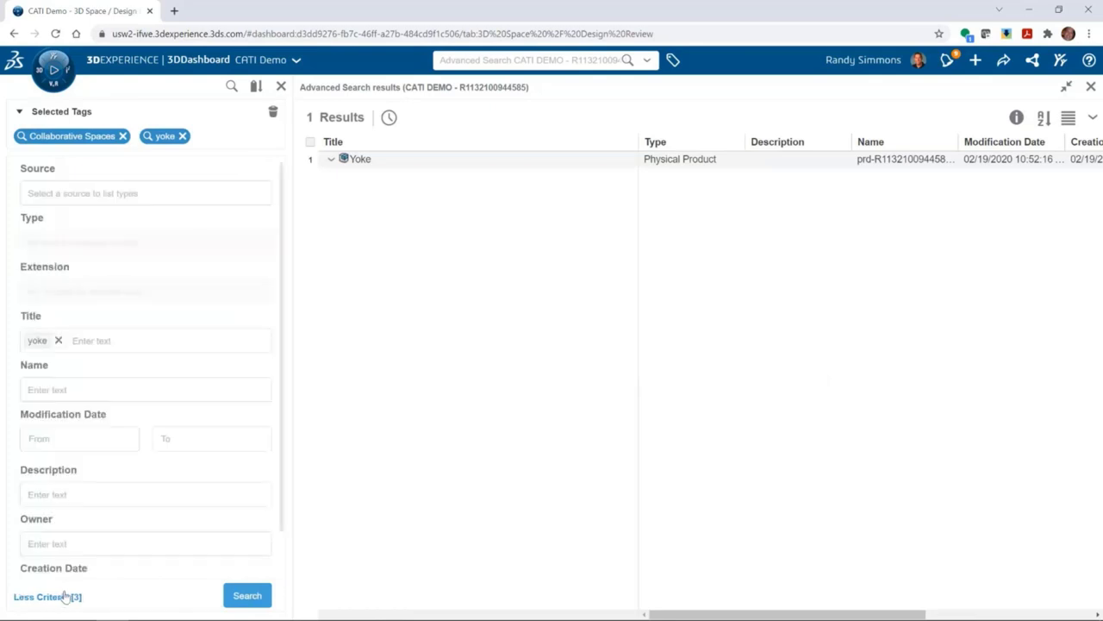
{"action": "scroll", "coordinate": [184, 499], "scroll_direction": "down", "scroll_amount": 1}
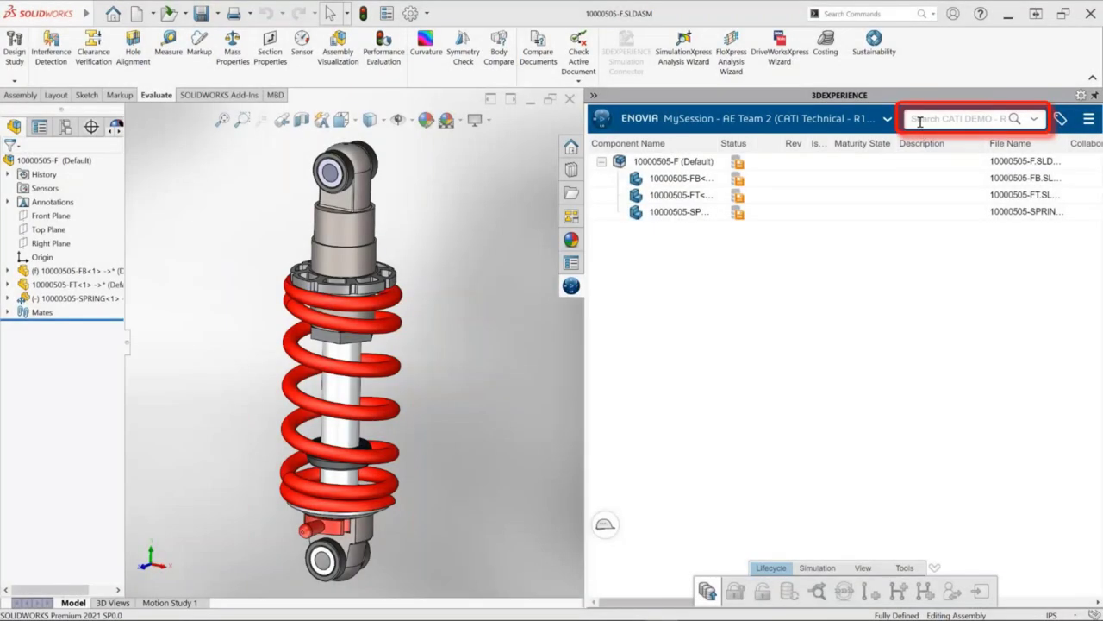
Switch to SOLIDWORKS, search the 3DEXPERIENCE content for "PRD", and display the results as a list.
{"action": "left_click", "coordinate": [920, 122]}
{"action": "type", "text": "PrD"}
{"action": "key", "text": "Return"}
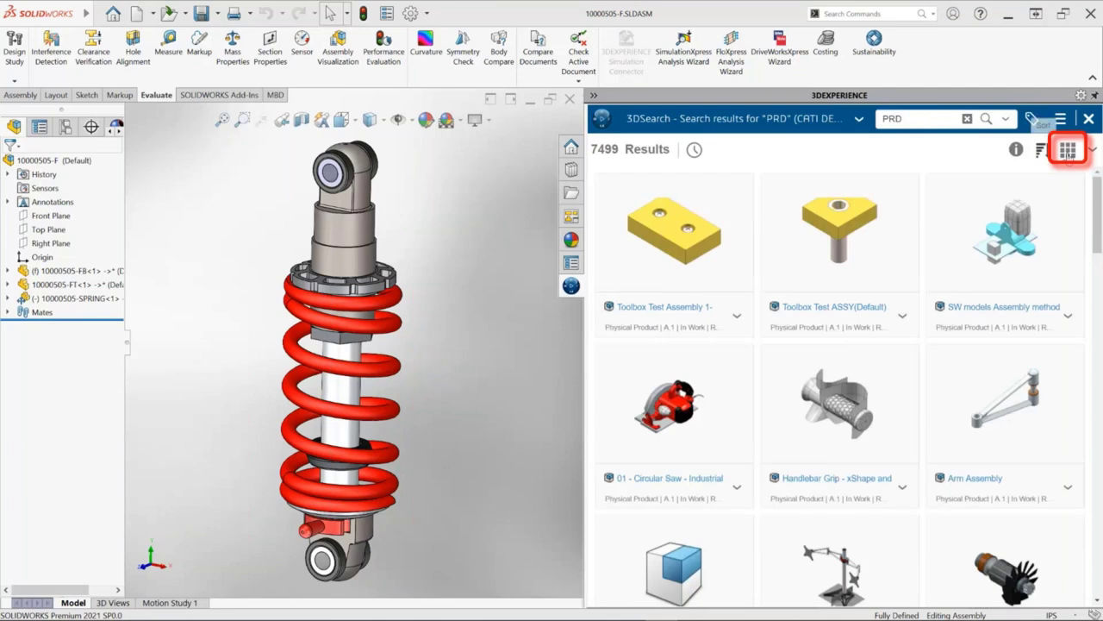
{"action": "left_click", "coordinate": [1068, 152]}
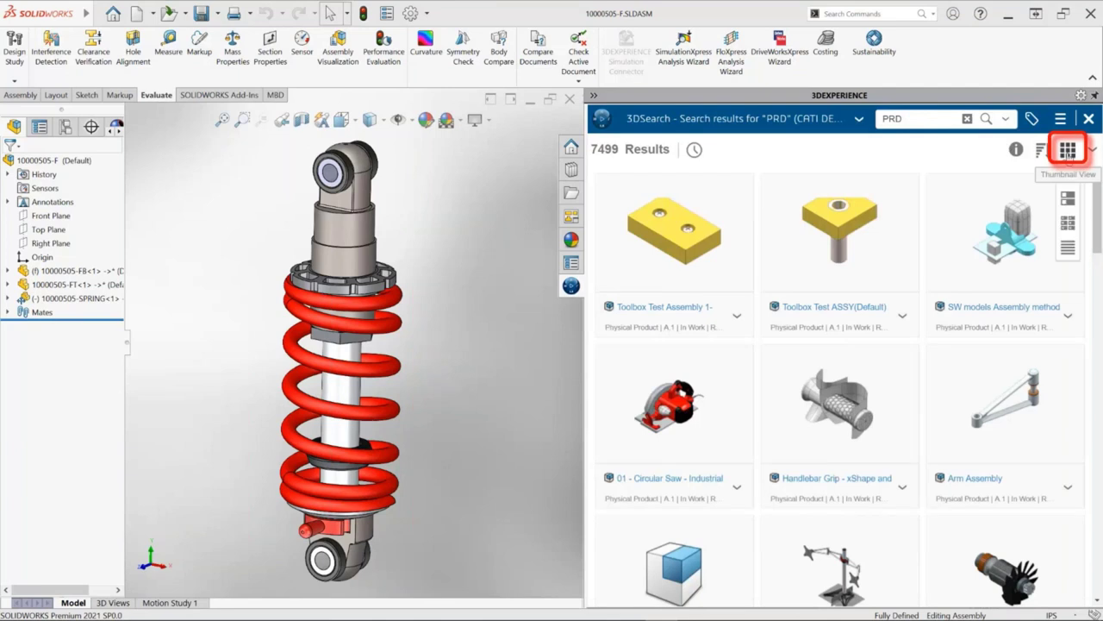
{"action": "left_click", "coordinate": [1067, 225]}
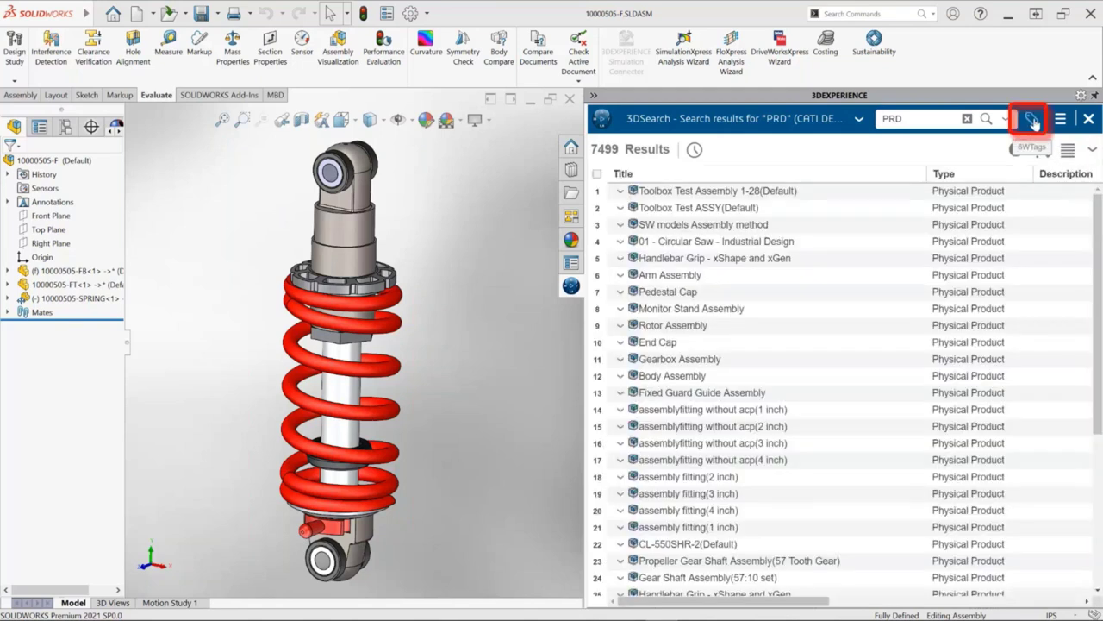
Filter the results with 6WTags to the personal demo collaborative space and show the actions available for Dustpan Mold.
{"action": "left_click", "coordinate": [1033, 121]}
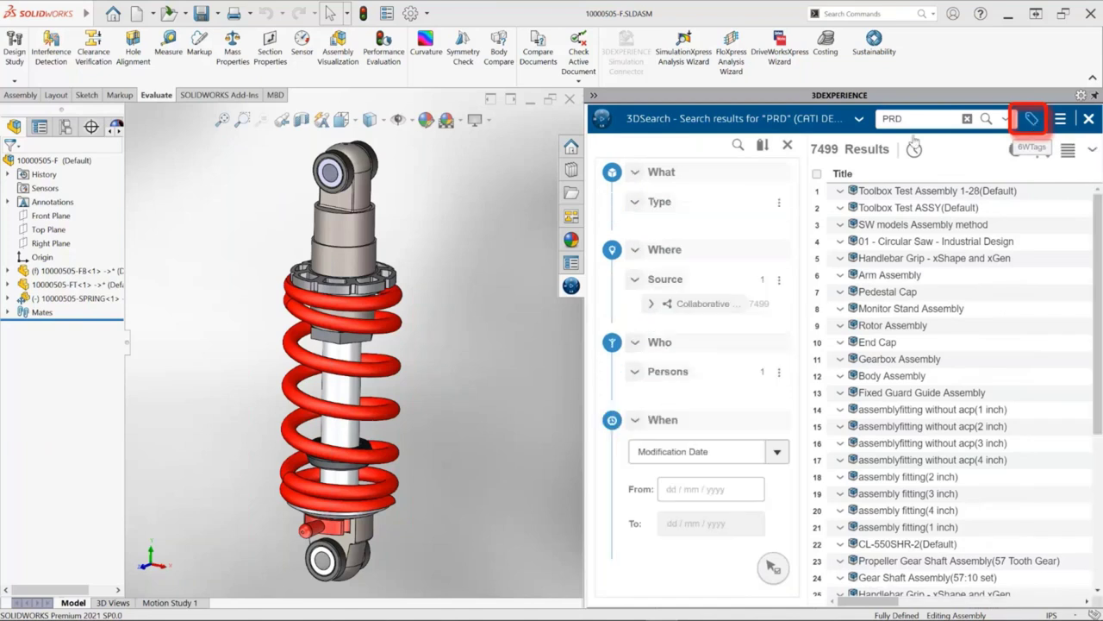
{"action": "left_click", "coordinate": [693, 376]}
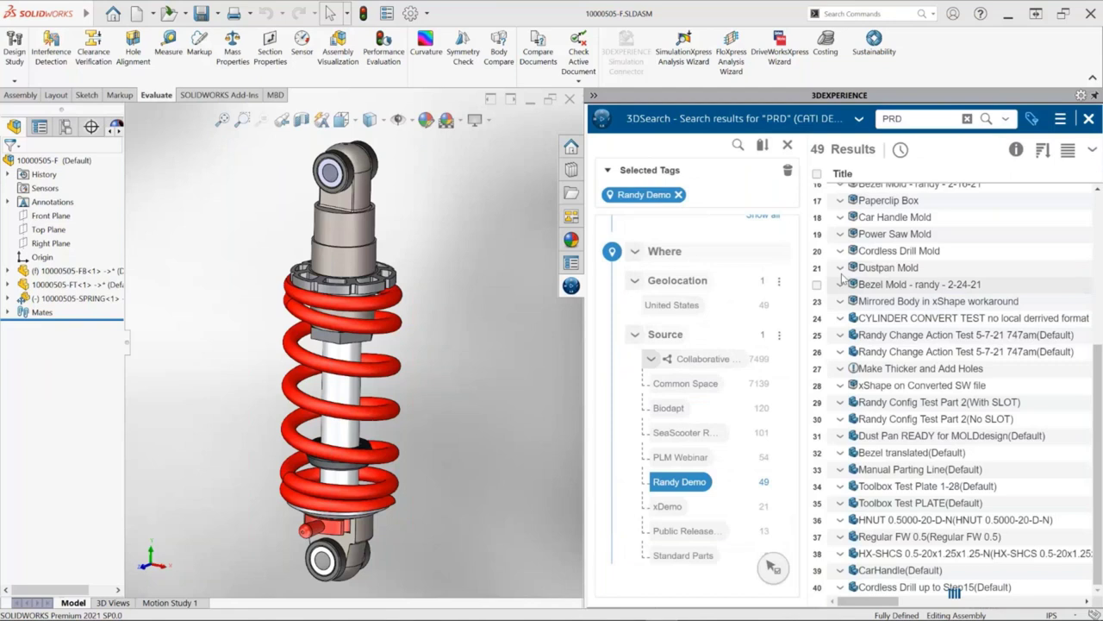
{"action": "right_click", "coordinate": [841, 268]}
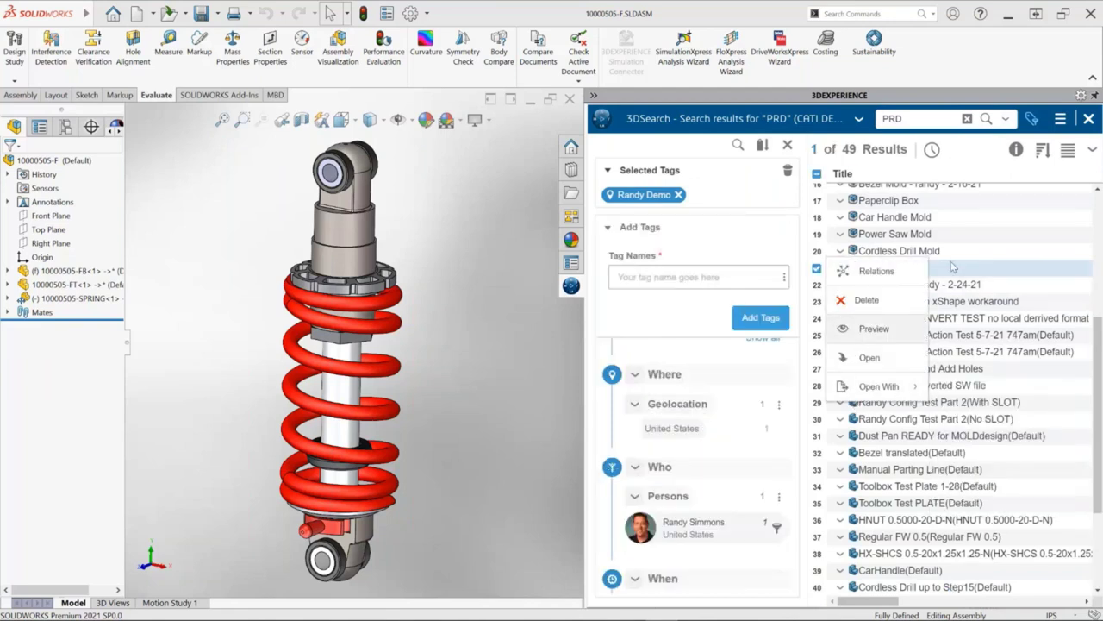
Search for "collar" and insert the Collar physical product into the shock assembly, placing it beside the upper end of the spring.
{"action": "double_click", "coordinate": [911, 118]}
{"action": "type", "text": "collar"}
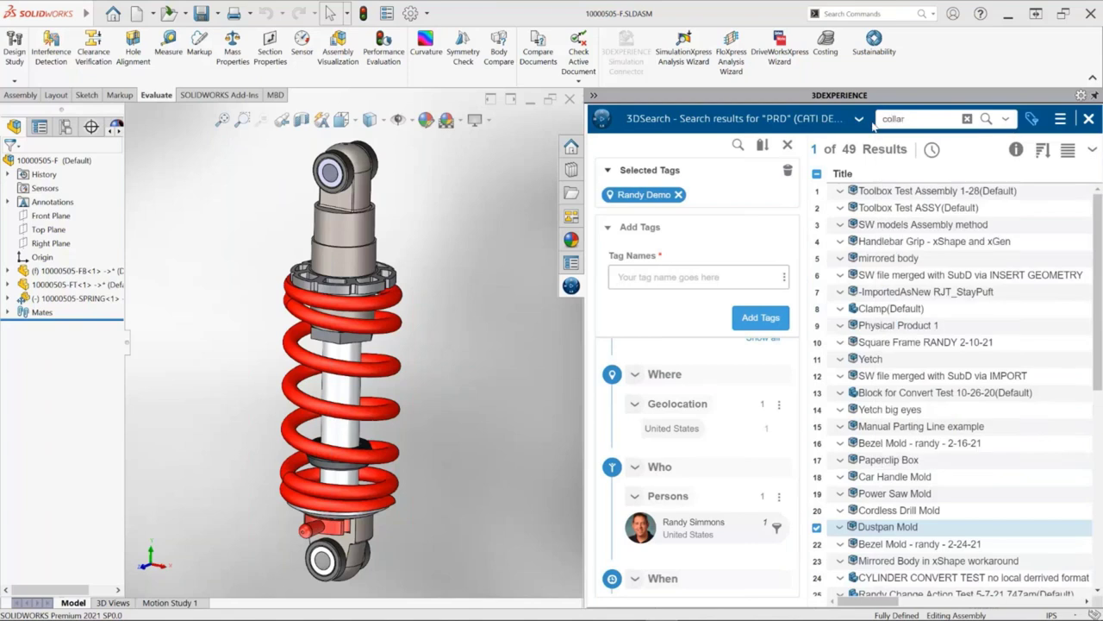
{"action": "key", "text": "Return"}
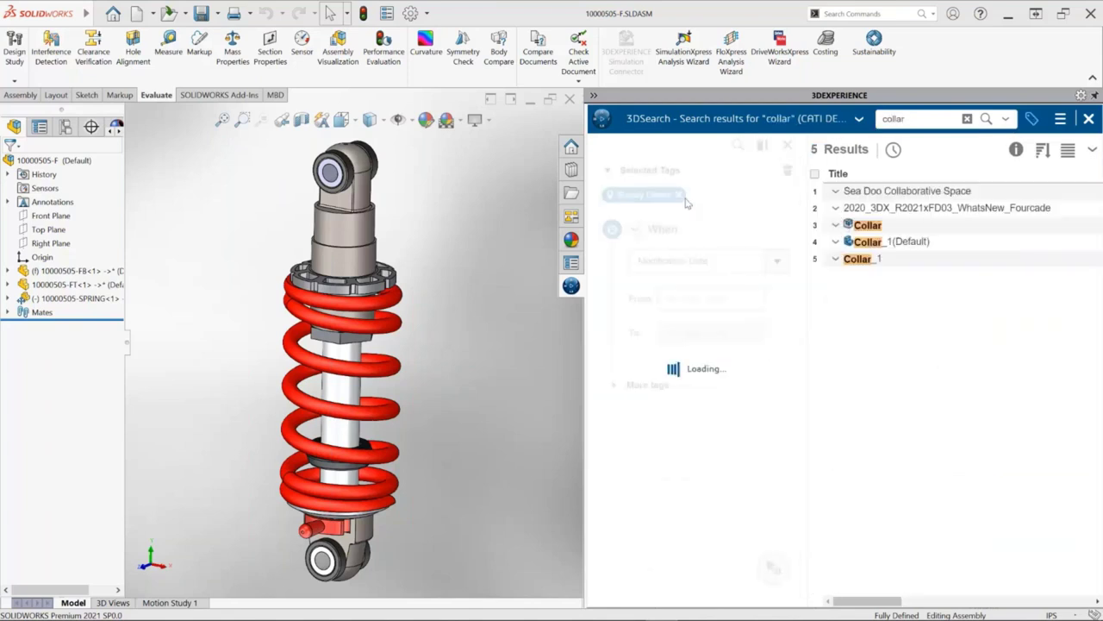
{"action": "left_click_drag", "start_coordinate": [871, 242], "coordinate": [455, 249]}
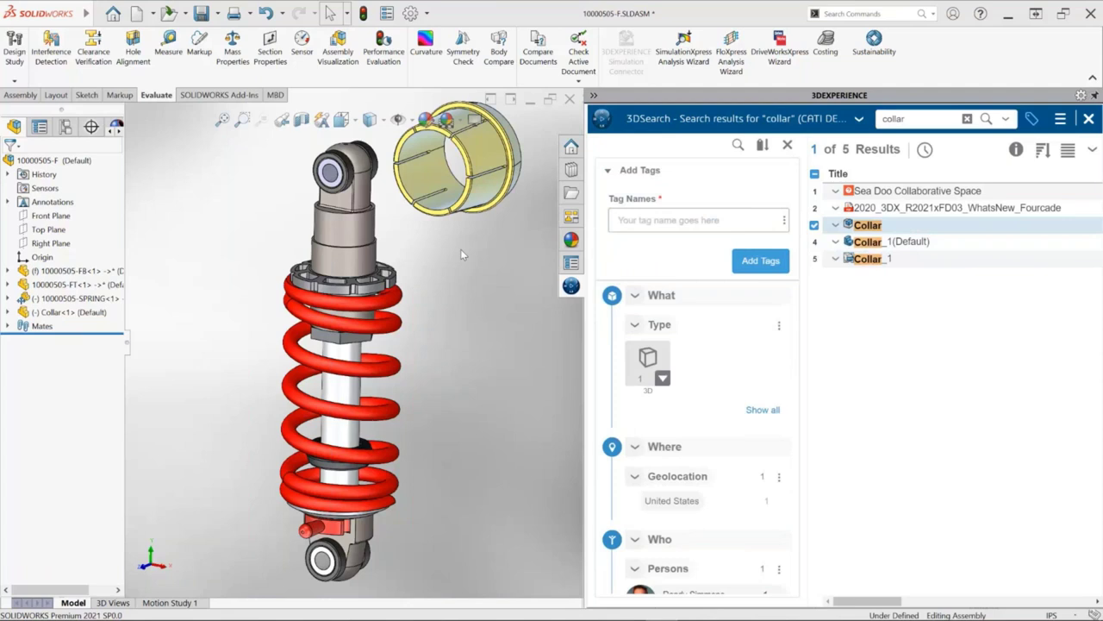
{"action": "left_click_drag", "start_coordinate": [495, 185], "coordinate": [492, 267]}
{"action": "left_click", "coordinate": [539, 363]}
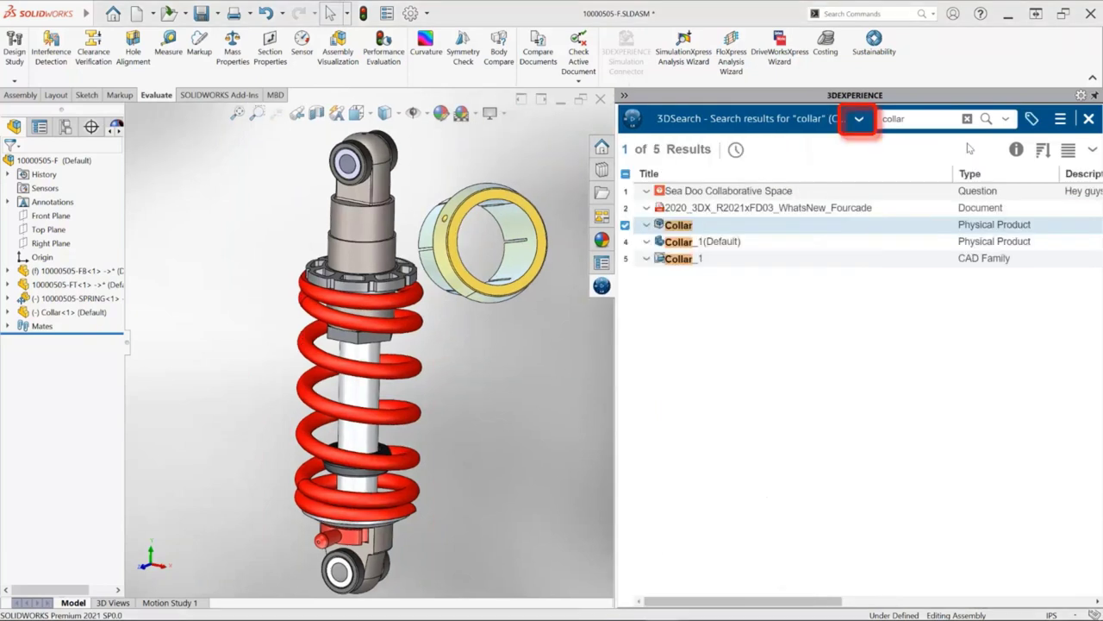
Switch from the "collar" search results to MySession and back, and close the search results.
{"action": "left_click", "coordinate": [858, 118]}
{"action": "left_click", "coordinate": [772, 160]}
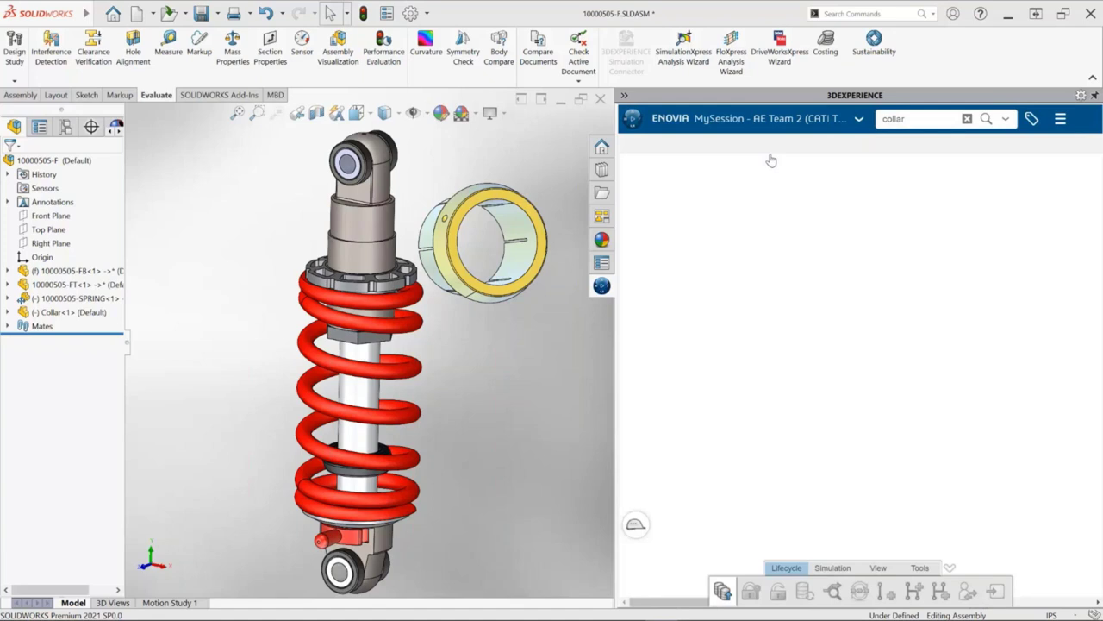
{"action": "left_click", "coordinate": [887, 118]}
{"action": "left_click", "coordinate": [824, 180]}
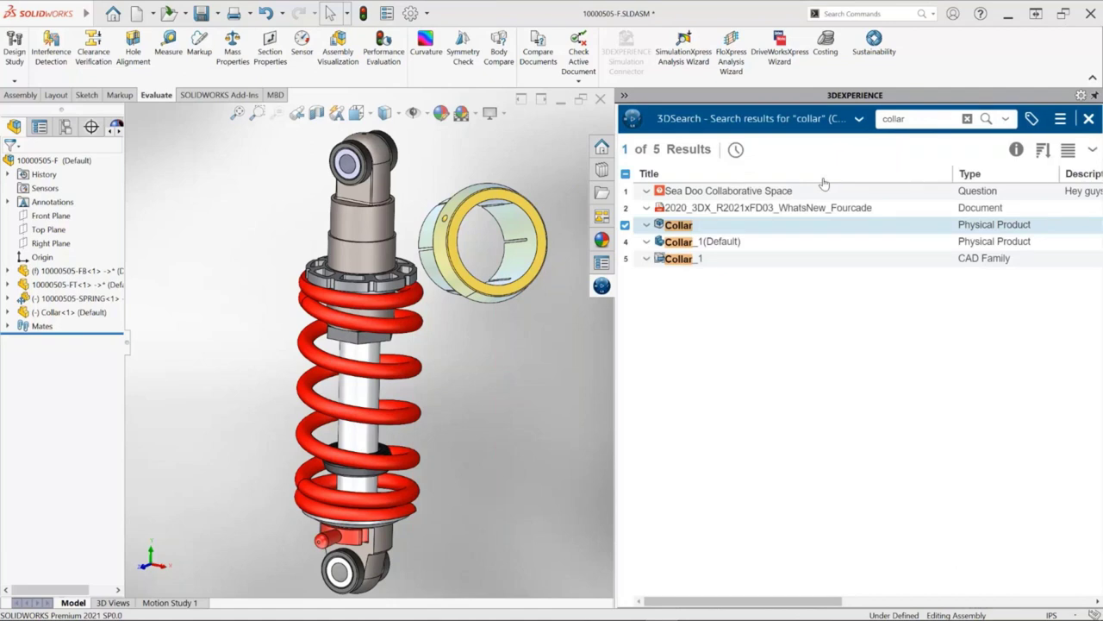
{"action": "left_click", "coordinate": [1089, 119]}
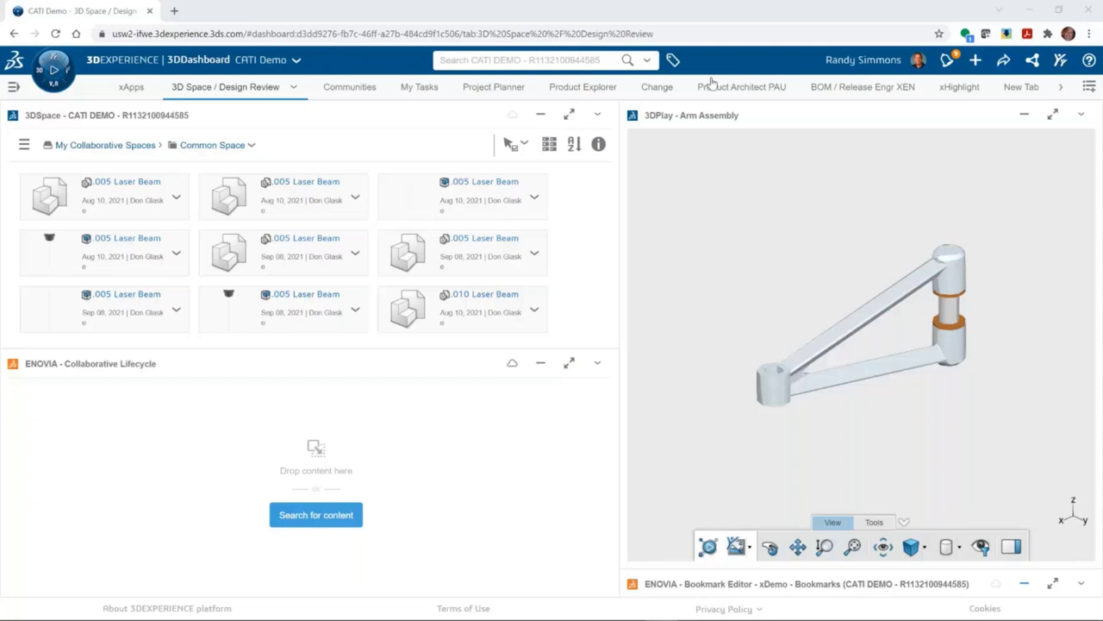
In the 3DEXPERIENCE dashboard, search the apps for "book" and try to place Bookmark Editor over the 3DSpace widget.
{"action": "left_click", "coordinate": [49, 82]}
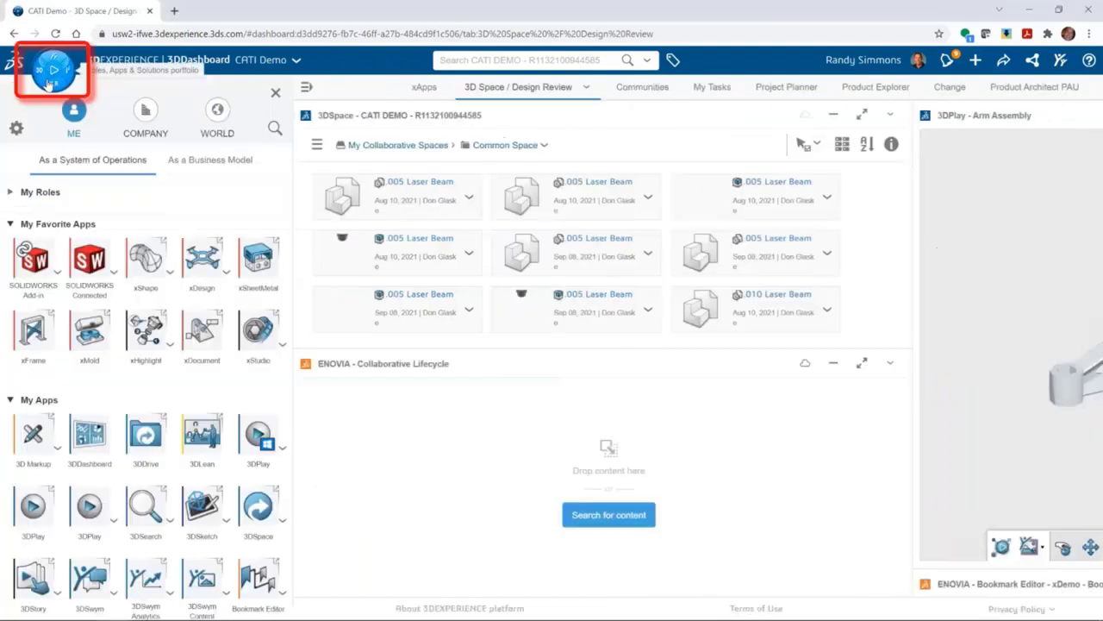
{"action": "left_click", "coordinate": [275, 131]}
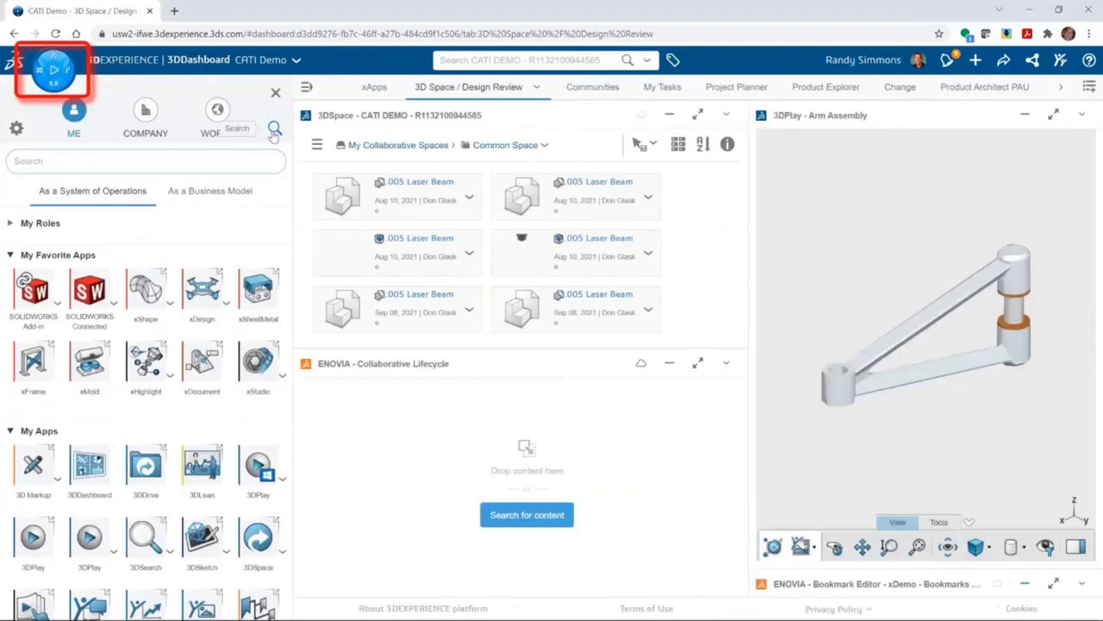
{"action": "type", "text": "boo"}
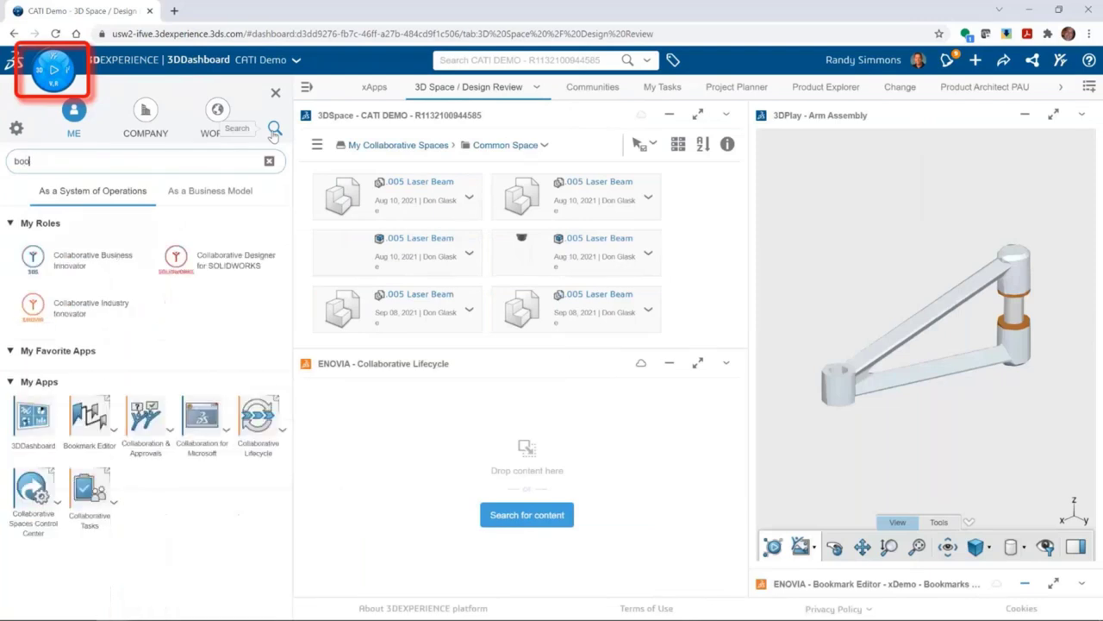
{"action": "type", "text": "k"}
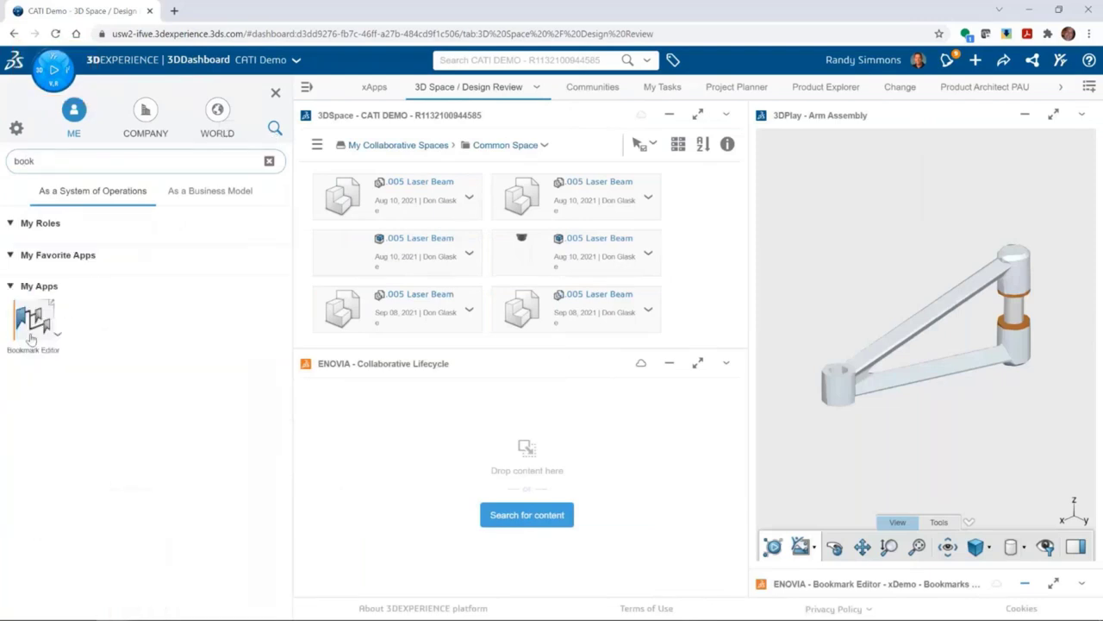
{"action": "left_click_drag", "start_coordinate": [32, 334], "coordinate": [659, 270]}
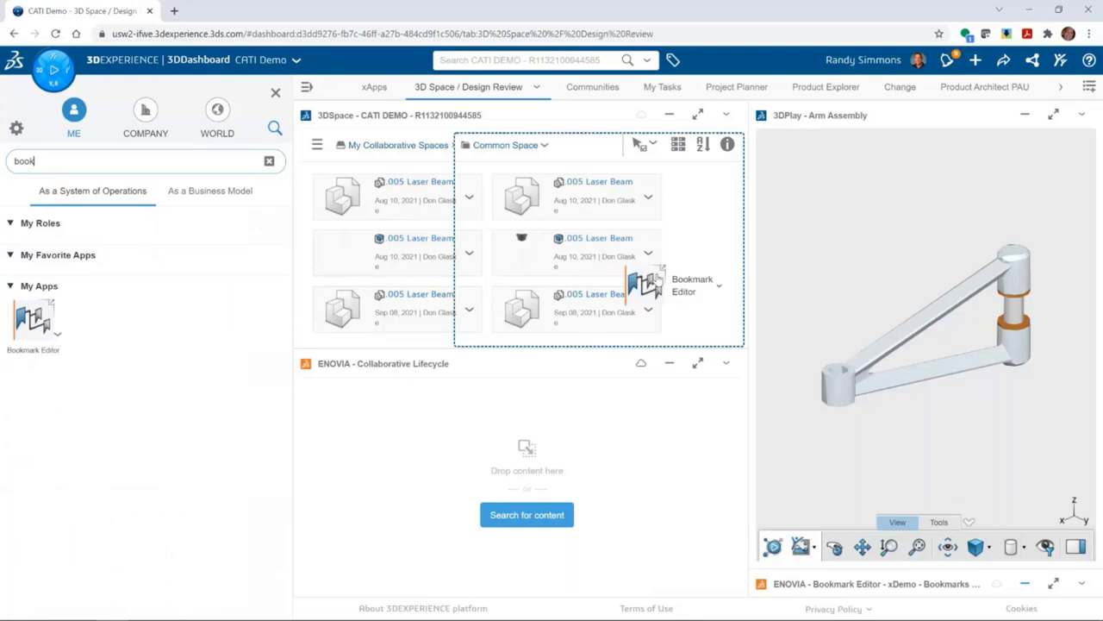
{"action": "left_click_drag", "start_coordinate": [659, 274], "coordinate": [660, 276]}
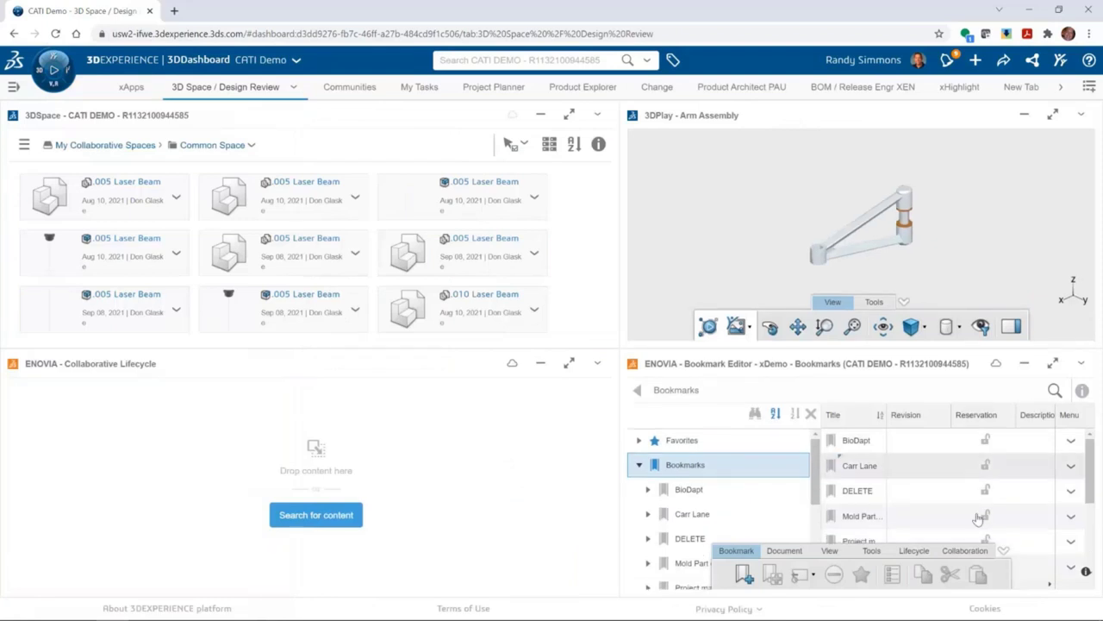
Maximize the Bookmark Editor widget and open the BioDapt bookmark to view its contents.
{"action": "left_click", "coordinate": [1054, 366]}
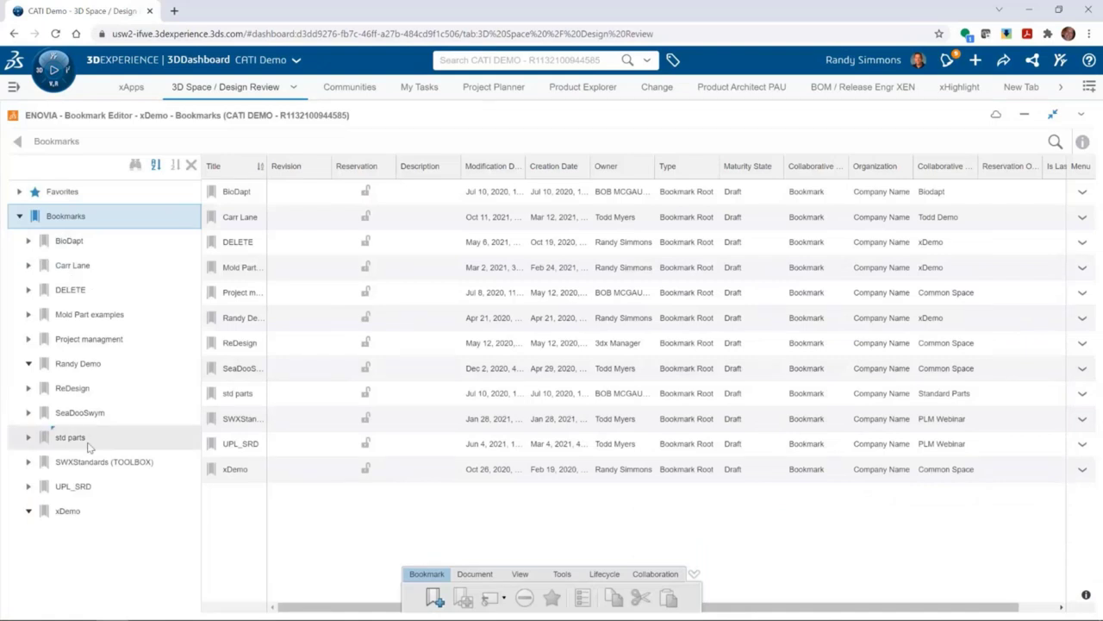
{"action": "double_click", "coordinate": [238, 192]}
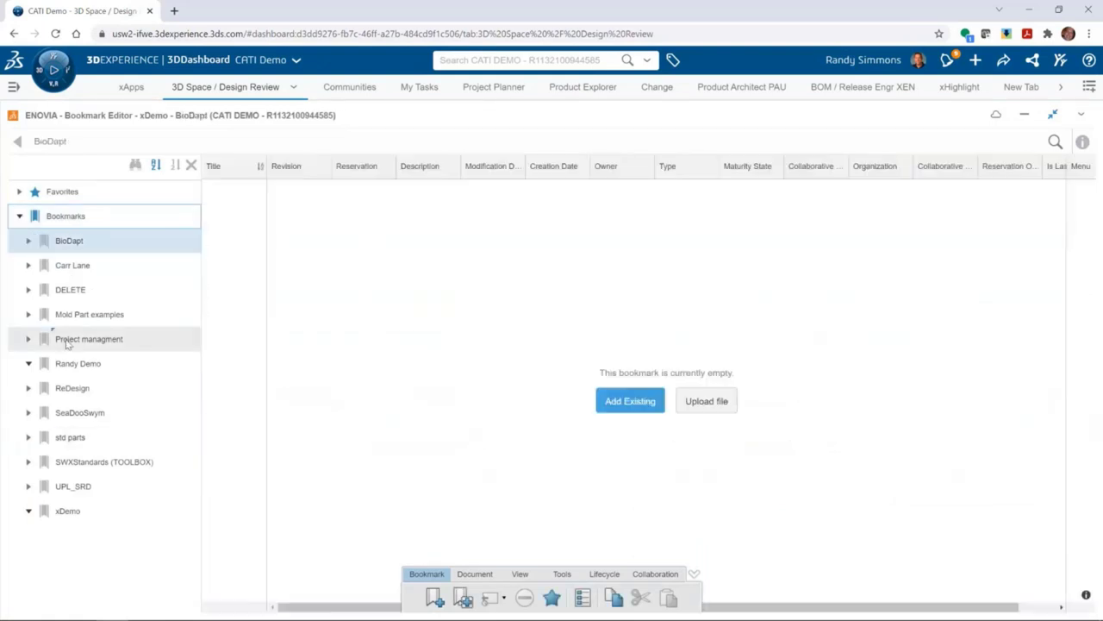
Browse to the xDemo bookmark and add the existing "yoke" search results New Yoke, Yoke, Yoke SW(Default) and Yoke SW to it.
{"action": "left_click", "coordinate": [77, 315]}
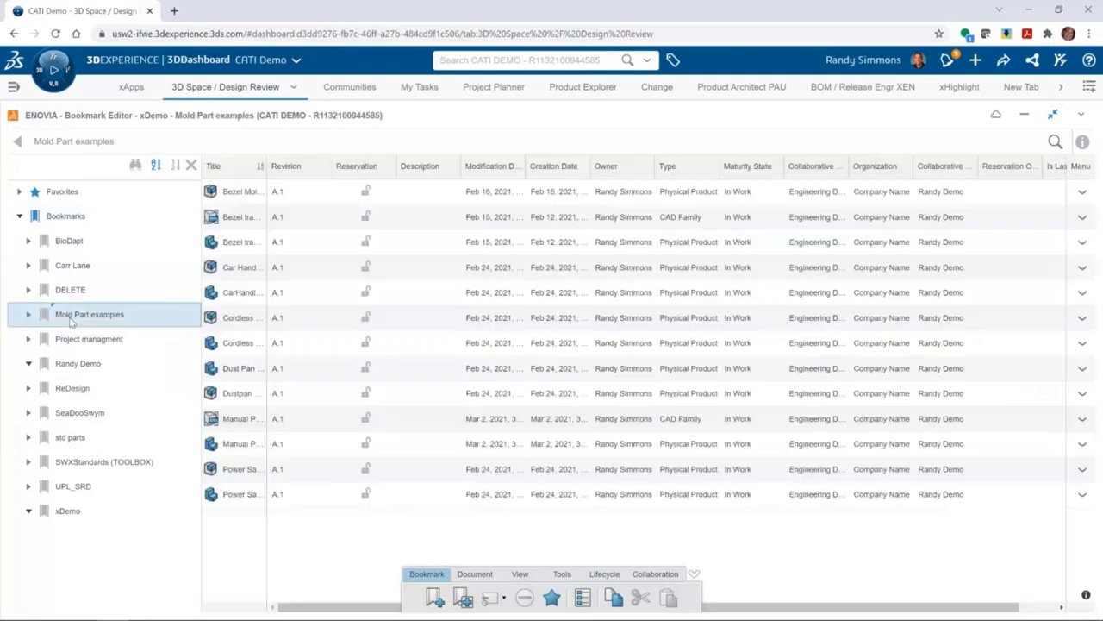
{"action": "left_click", "coordinate": [68, 511]}
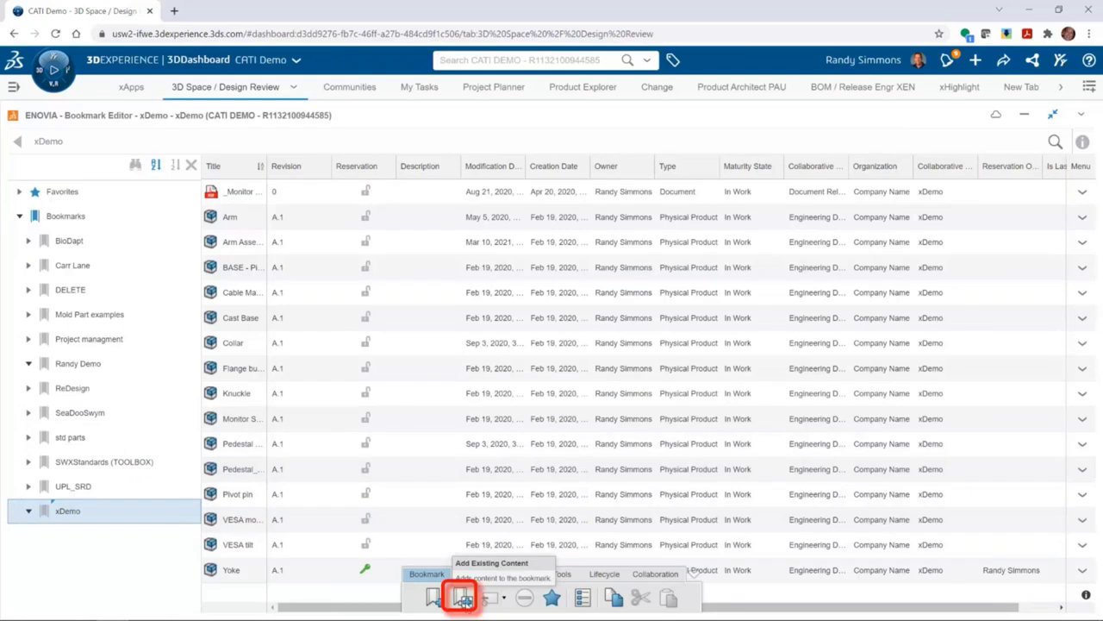
{"action": "left_click", "coordinate": [463, 599]}
{"action": "type", "text": "yoke"}
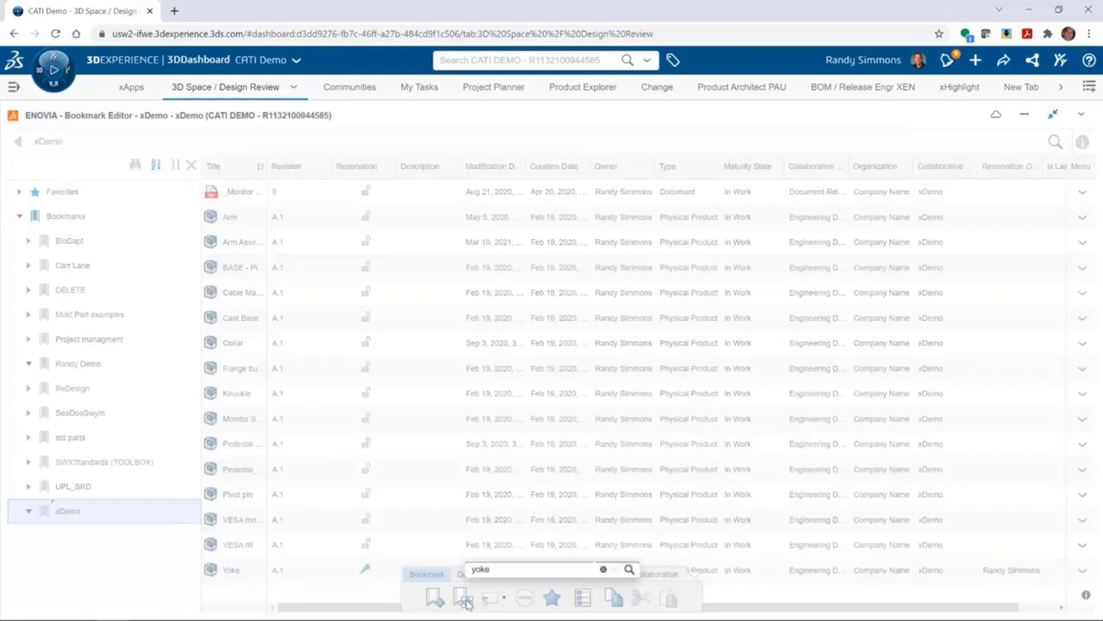
{"action": "key", "text": "Return"}
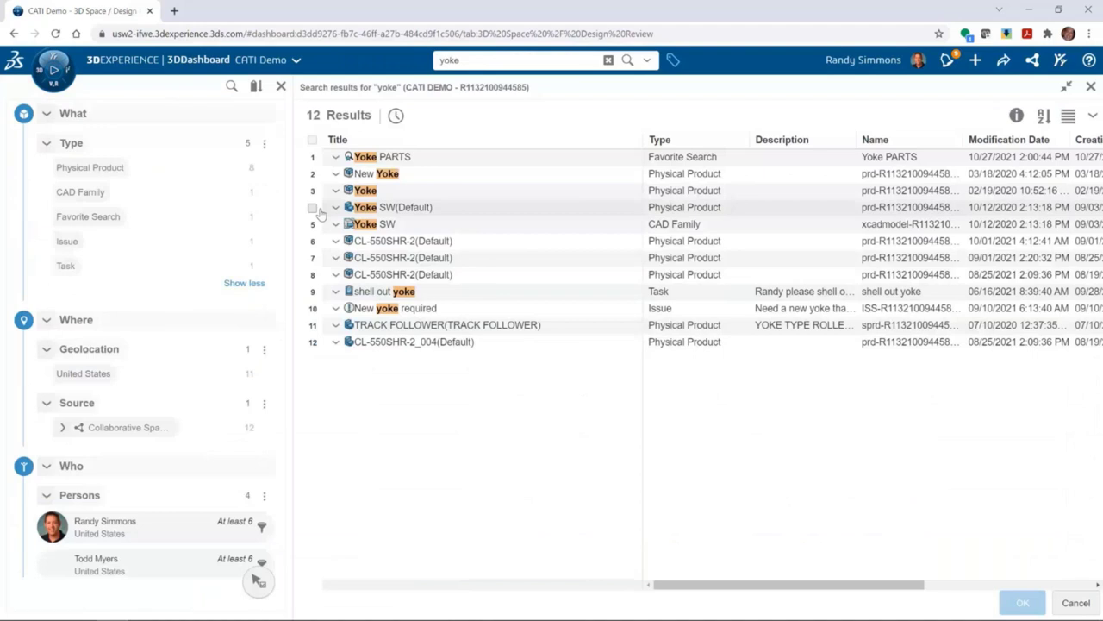
{"action": "left_click", "coordinate": [313, 208]}
{"action": "left_click", "coordinate": [312, 173], "text": "shift"}
{"action": "left_click", "coordinate": [312, 224]}
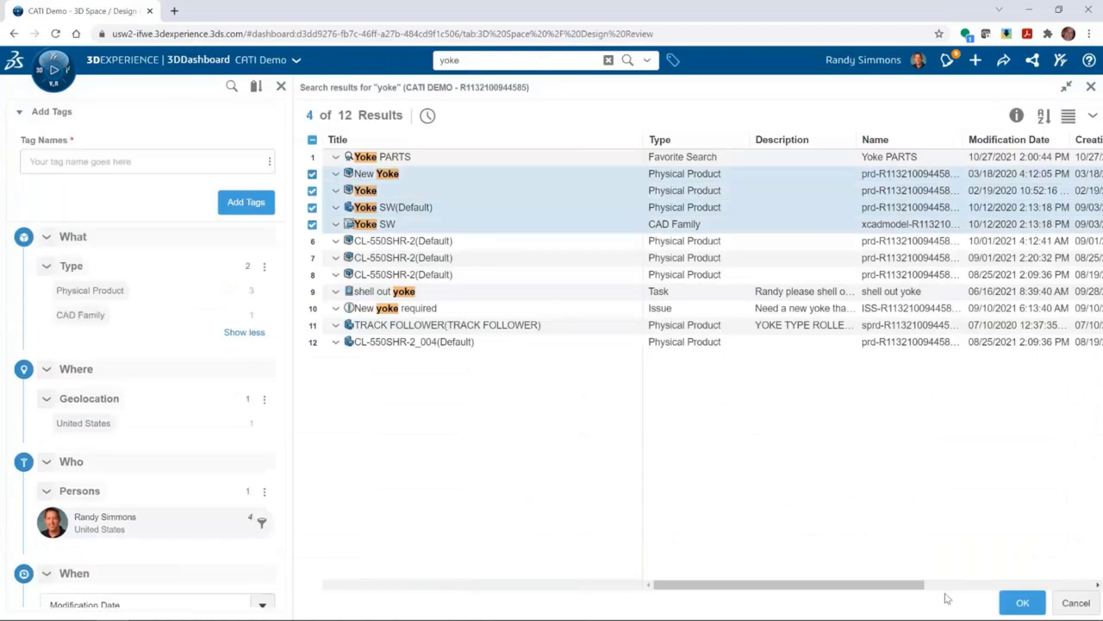
{"action": "left_click", "coordinate": [1021, 602]}
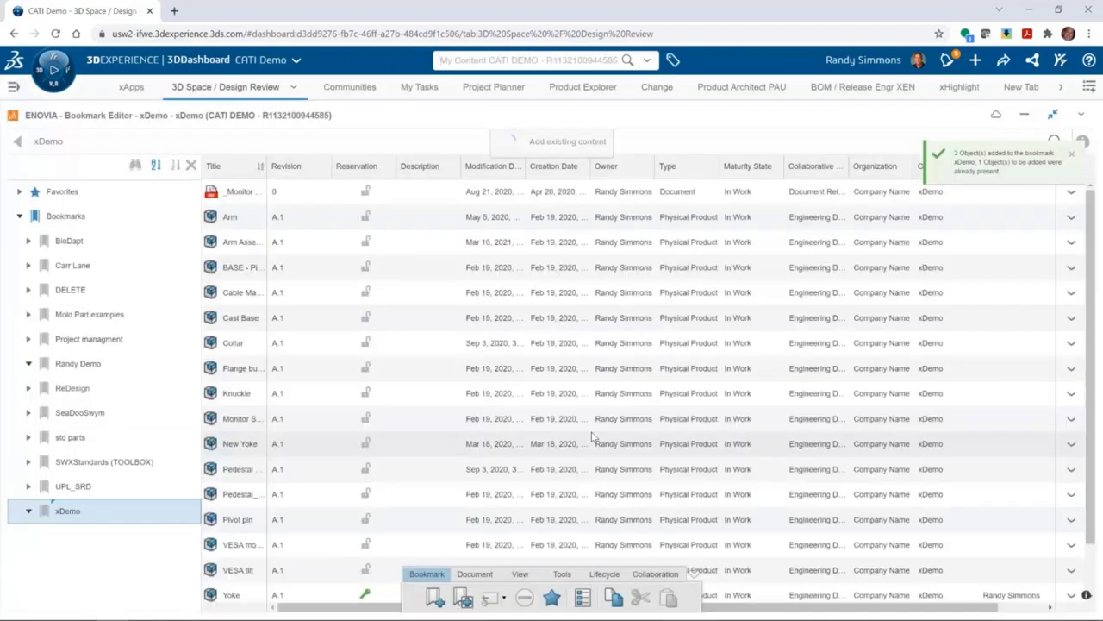
{"action": "scroll", "coordinate": [231, 584], "scroll_direction": "down", "scroll_amount": 1}
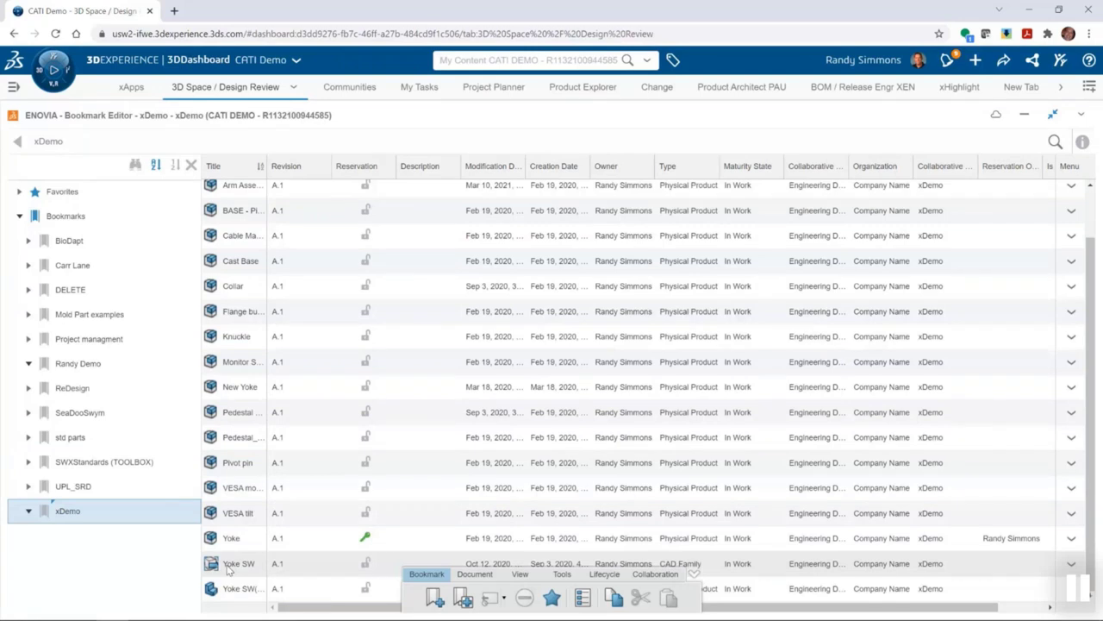
Examine the delete options for the xDemo bookmark, and for a multi-selection including Collar, Pivot pin and four other listed parts.
{"action": "right_click", "coordinate": [67, 510]}
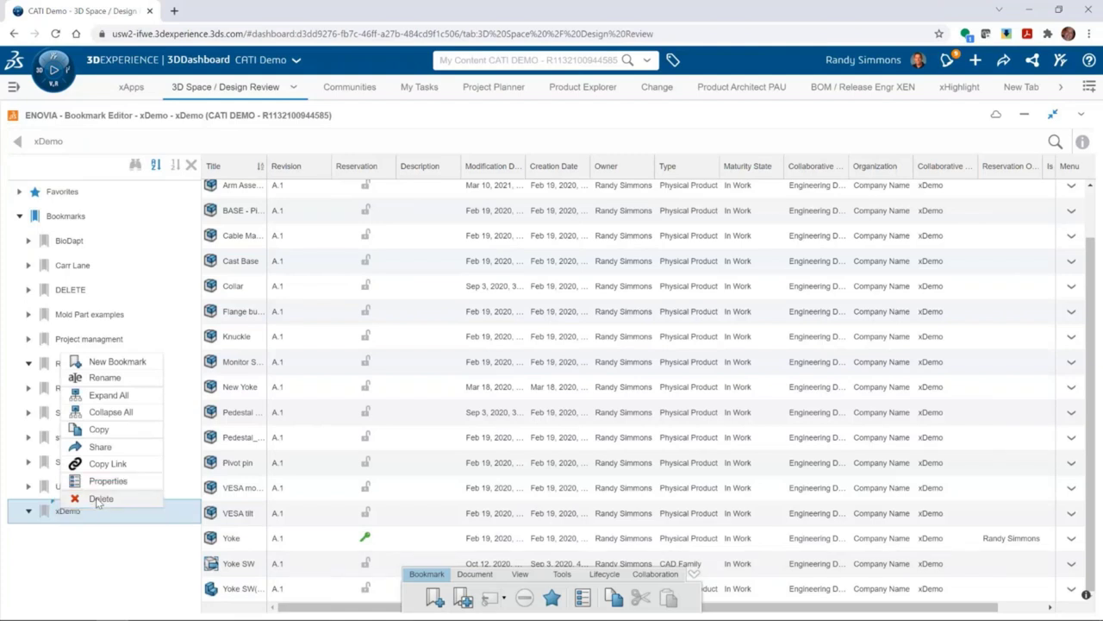
{"action": "left_click", "coordinate": [604, 573]}
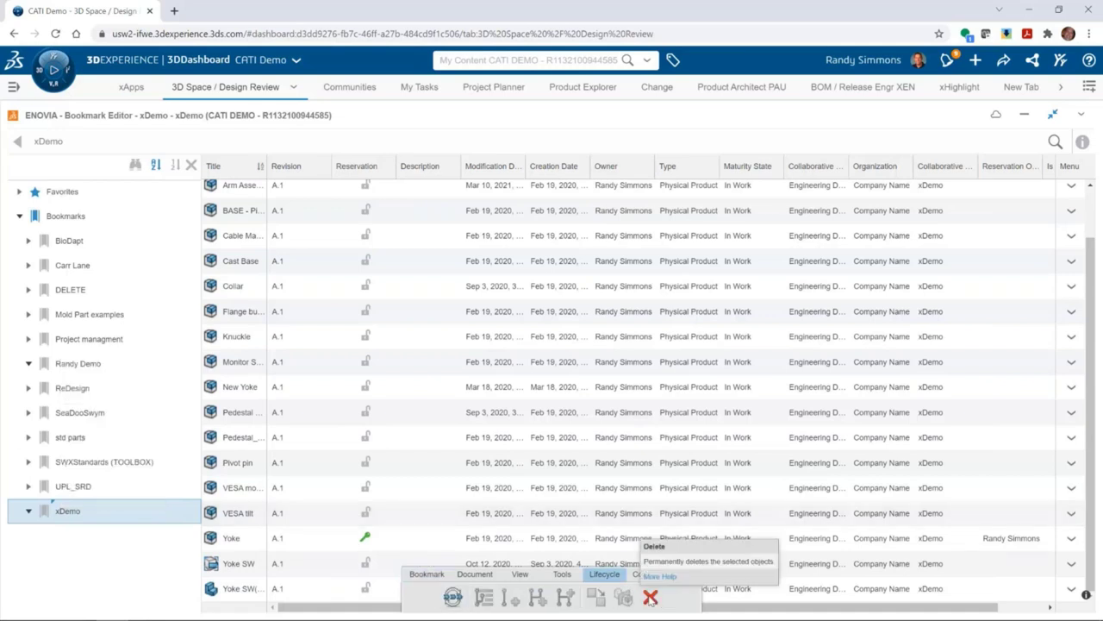
{"action": "left_click", "coordinate": [229, 286]}
{"action": "left_click", "coordinate": [237, 312], "text": "ctrl"}
{"action": "left_click", "coordinate": [237, 362], "text": "ctrl"}
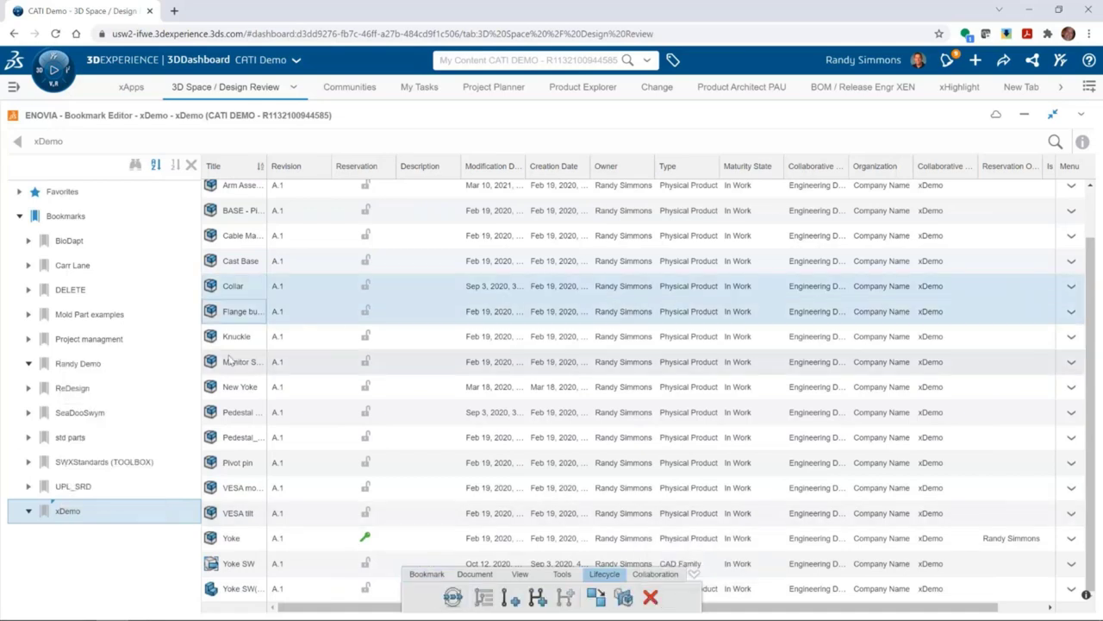
{"action": "left_click", "coordinate": [237, 412], "text": "ctrl"}
{"action": "left_click", "coordinate": [237, 487], "text": "ctrl"}
{"action": "left_click", "coordinate": [246, 463], "text": "ctrl"}
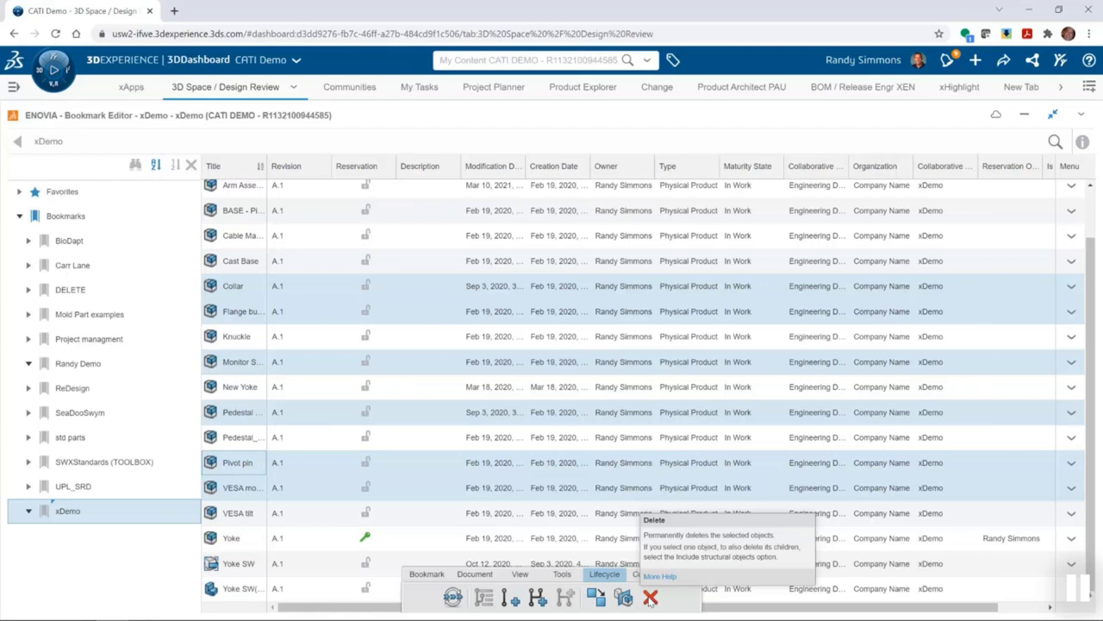
Rerun the recent "yoke" search from the dashboard and filter its results by the xDemo bookmark.
{"action": "left_click", "coordinate": [466, 59]}
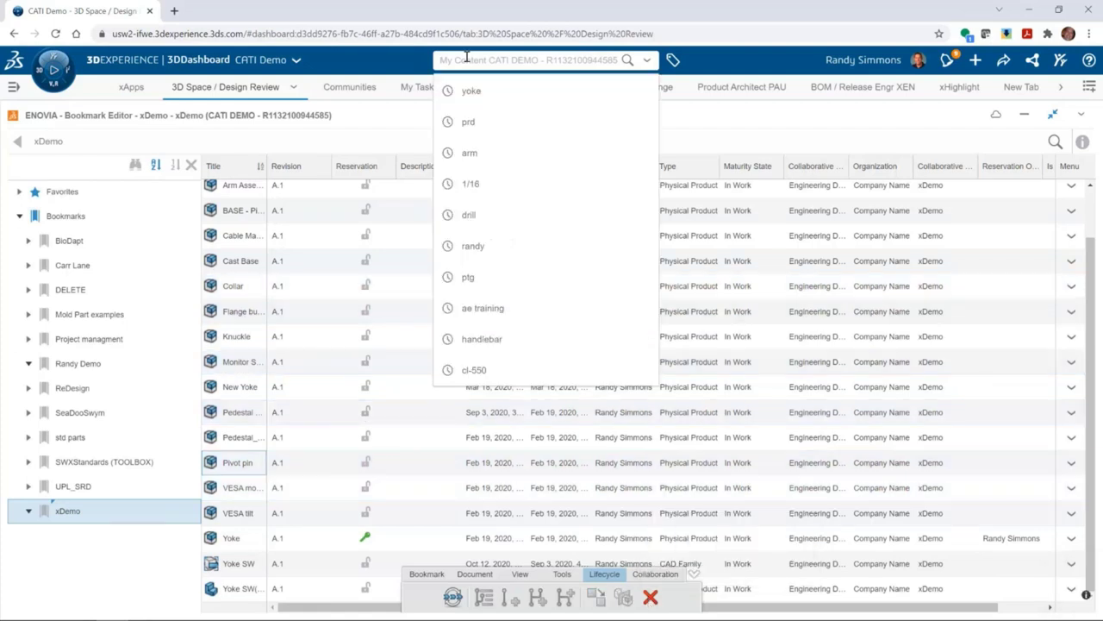
{"action": "left_click", "coordinate": [466, 91]}
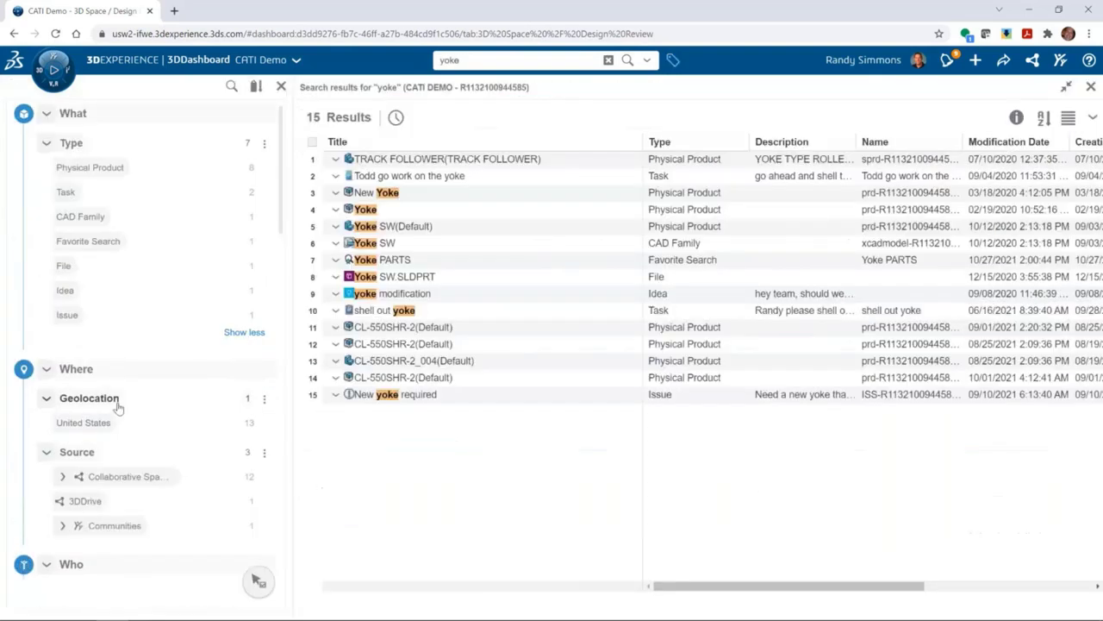
{"action": "scroll", "coordinate": [124, 368], "scroll_direction": "down", "scroll_amount": 3}
{"action": "scroll", "coordinate": [123, 368], "scroll_direction": "down", "scroll_amount": 5}
{"action": "left_click", "coordinate": [87, 398]}
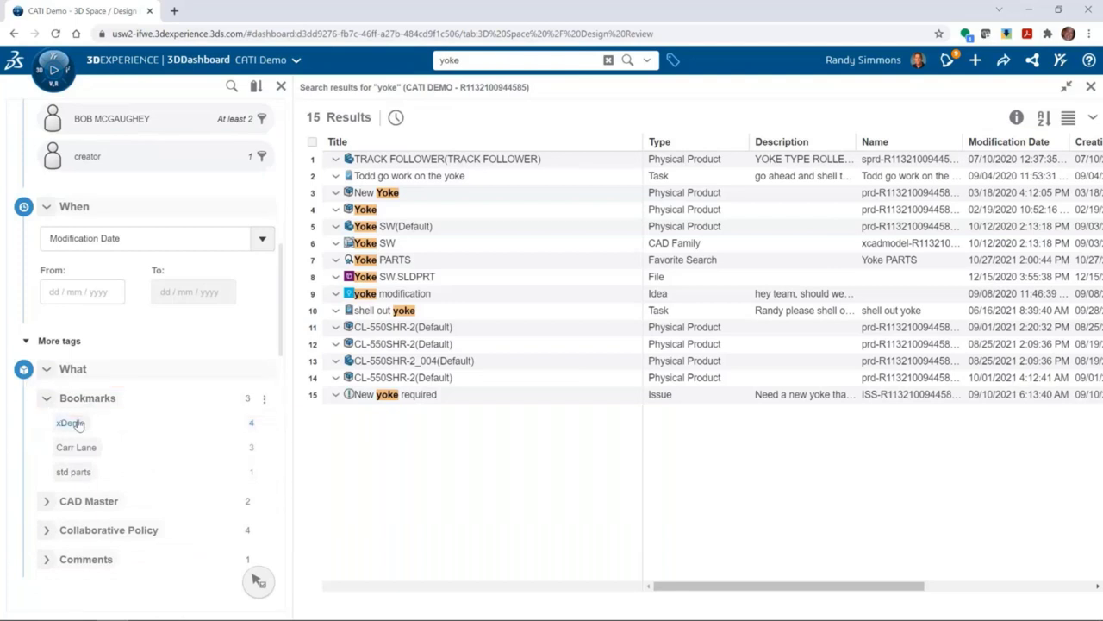
{"action": "left_click", "coordinate": [73, 423]}
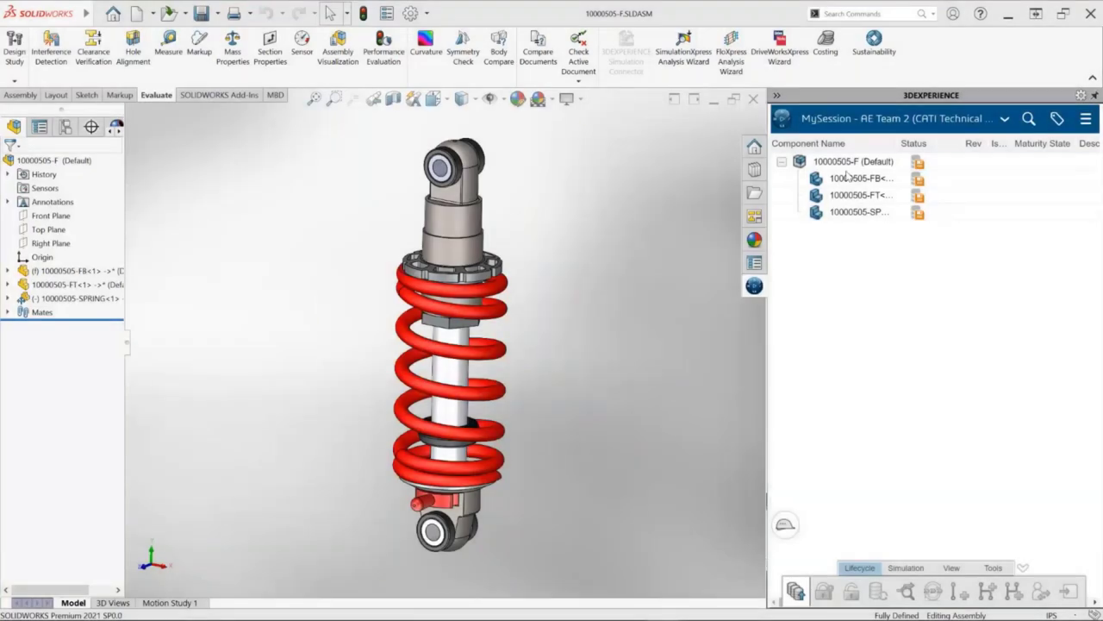
In SOLIDWORKS, start saving assembly 10000505-F to 3DEXPERIENCE with options and assign Bookmark 1 to all of its files.
{"action": "right_click", "coordinate": [845, 163]}
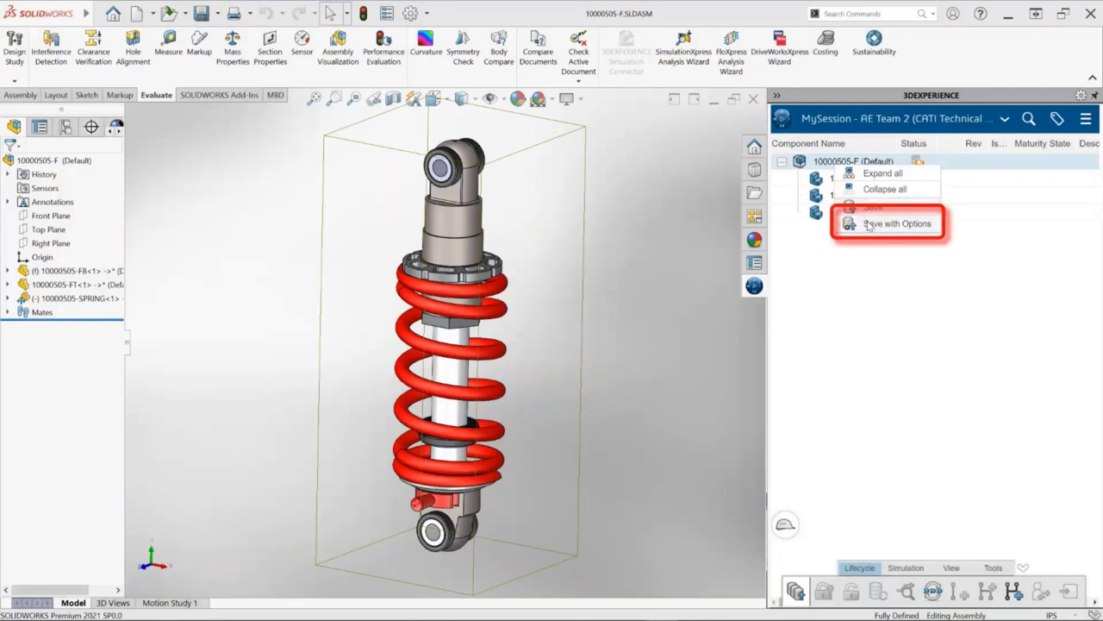
{"action": "left_click", "coordinate": [869, 224]}
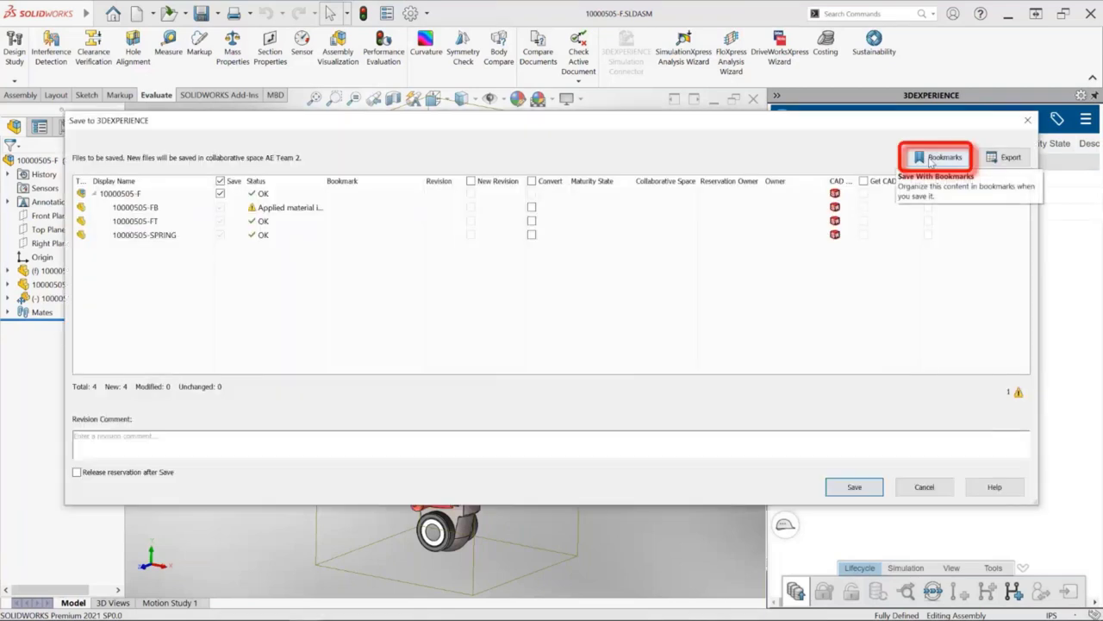
{"action": "left_click", "coordinate": [933, 161]}
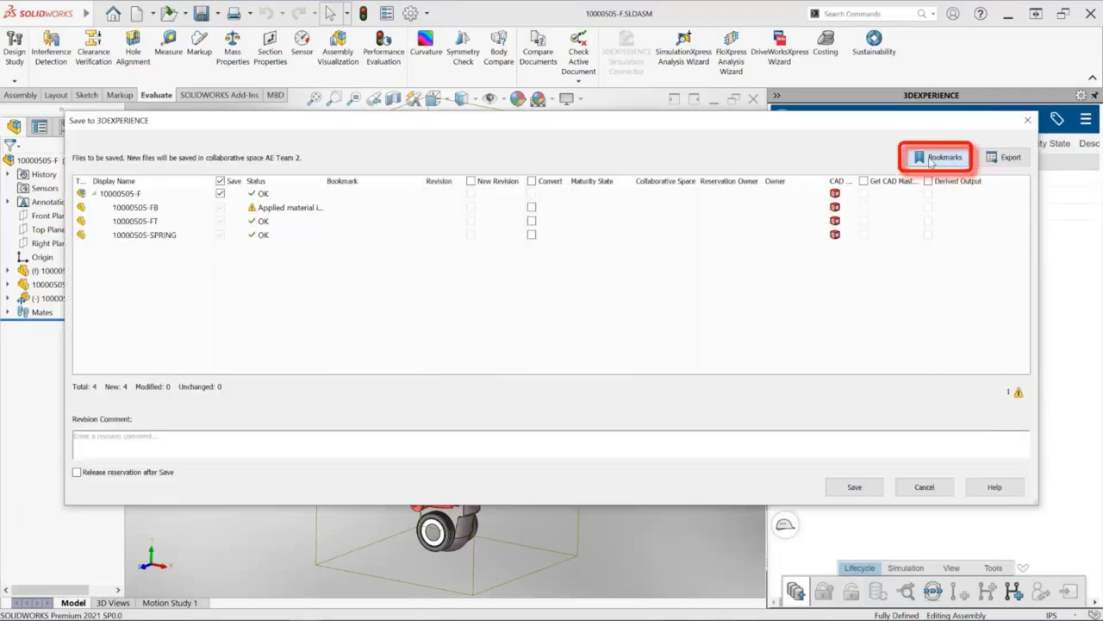
{"action": "left_click", "coordinate": [883, 190]}
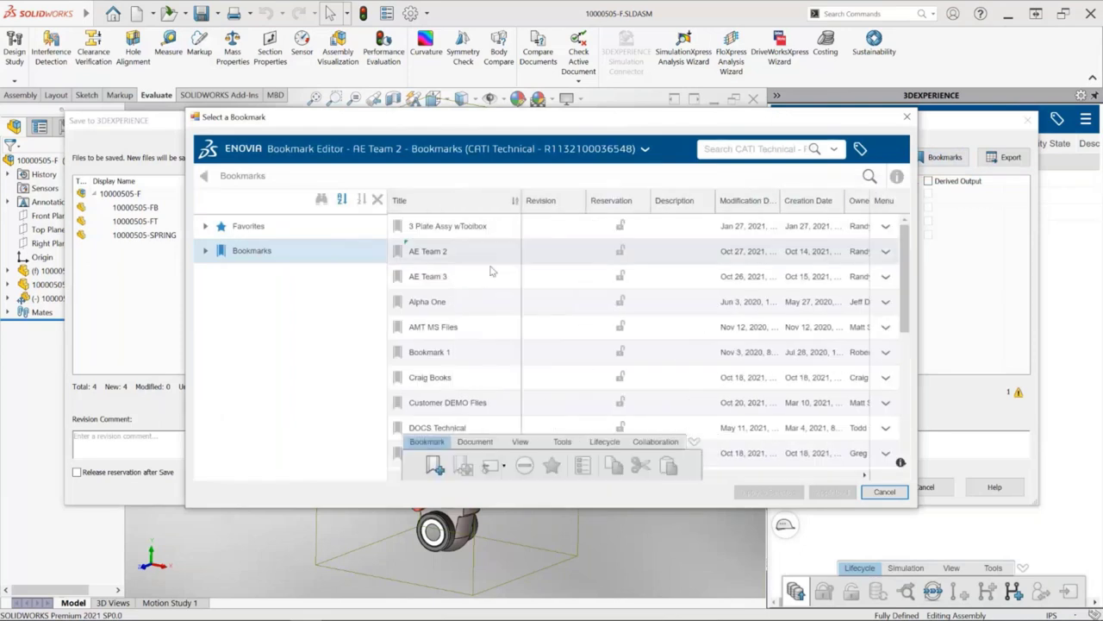
{"action": "left_click", "coordinate": [429, 355]}
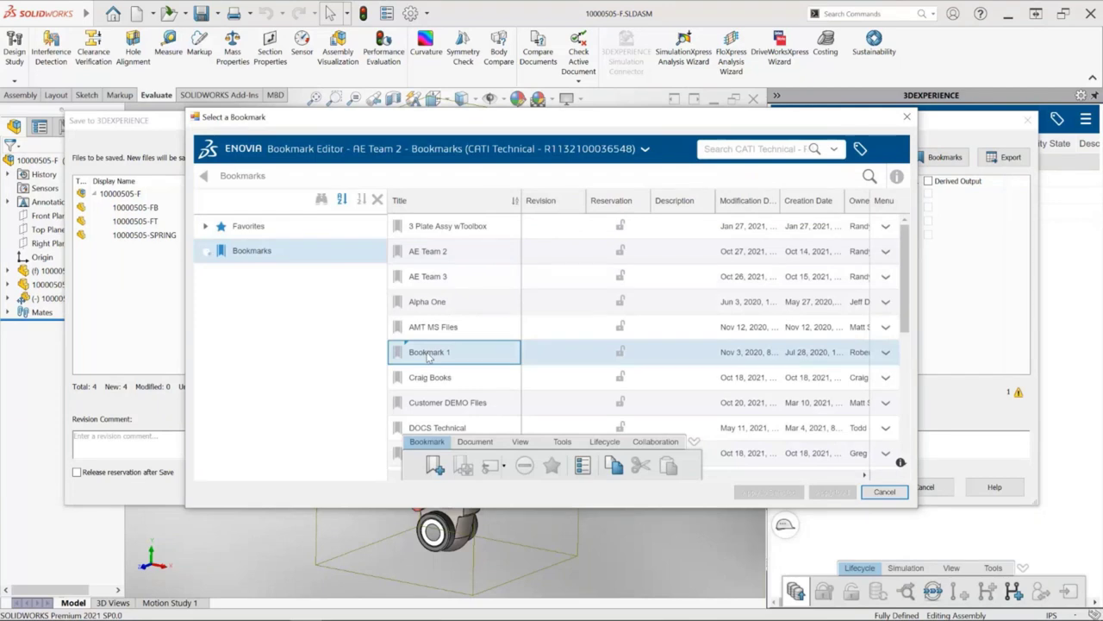
{"action": "double_click", "coordinate": [428, 355]}
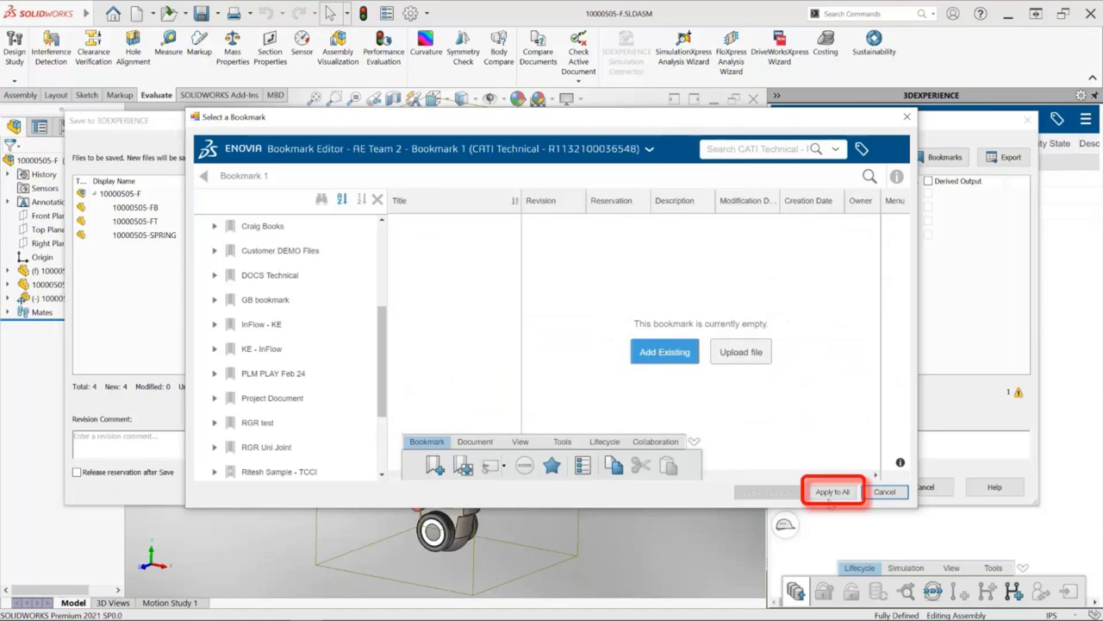
{"action": "left_click", "coordinate": [833, 493]}
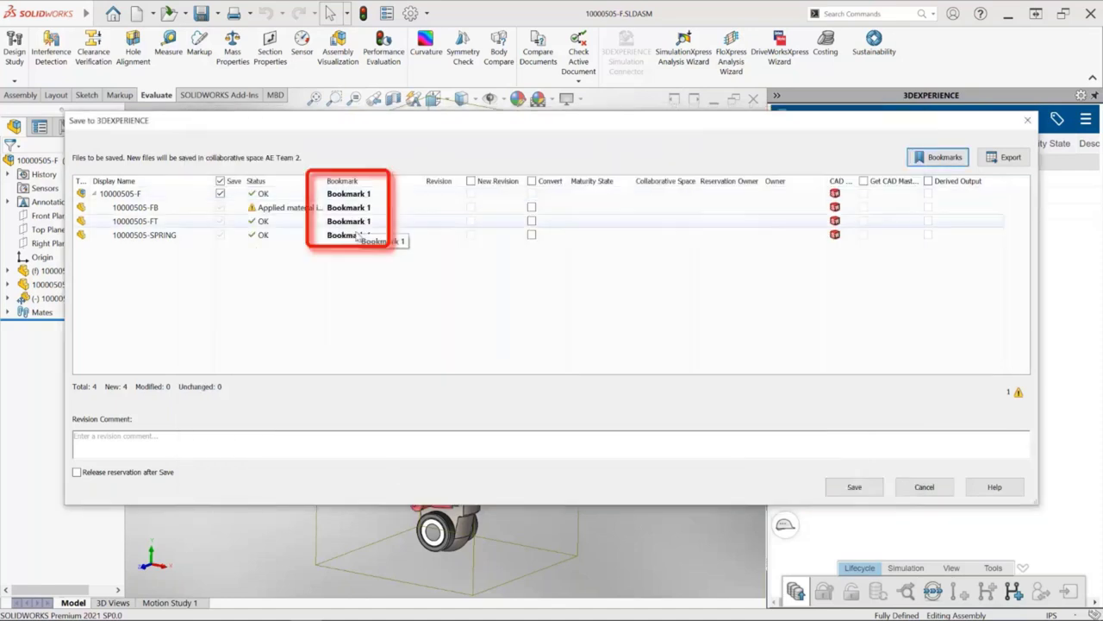
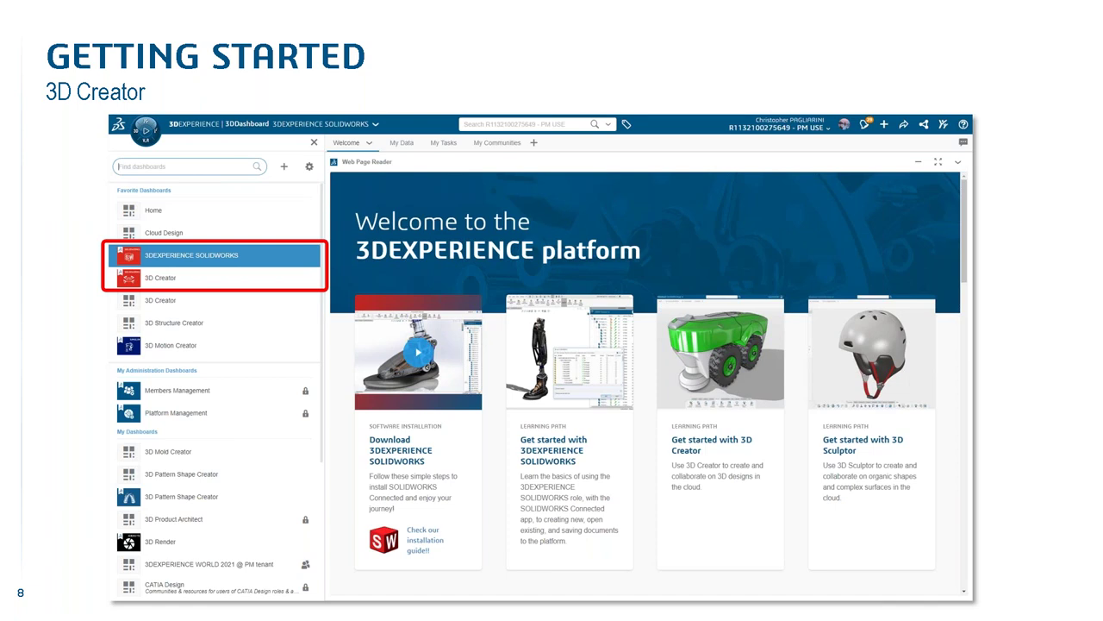
{"action": "key", "text": "Right"}
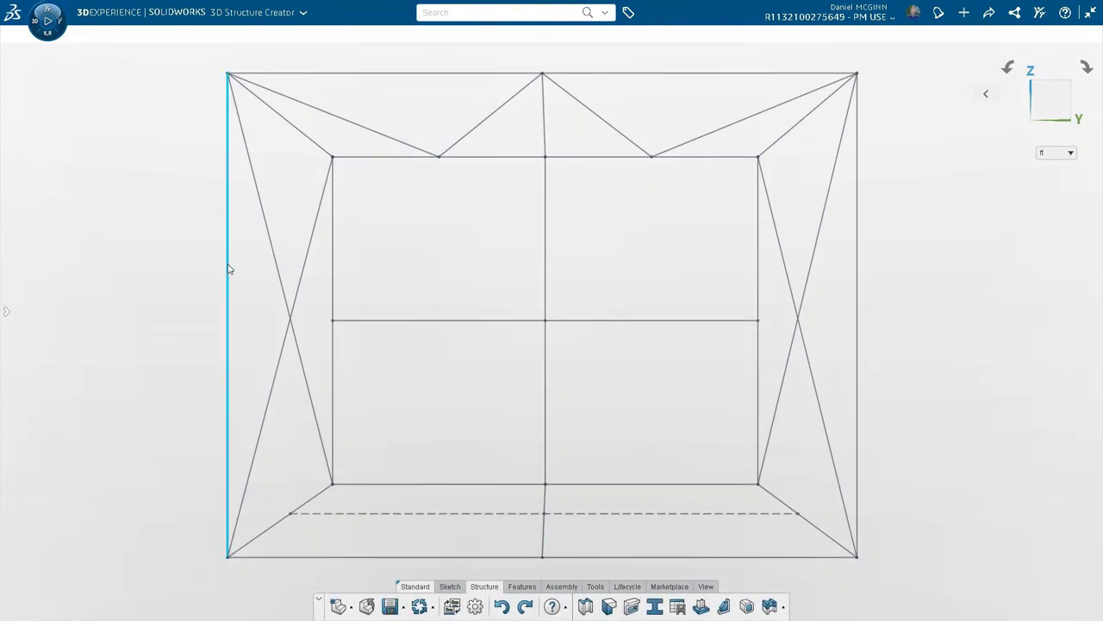
In 3D Structure Creator, create 4X4X.250 structure members from the outer vertical, corner, top, truss and middle lines plus all suggested matching lines.
{"action": "left_click", "coordinate": [229, 269]}
{"action": "left_click", "coordinate": [254, 221]}
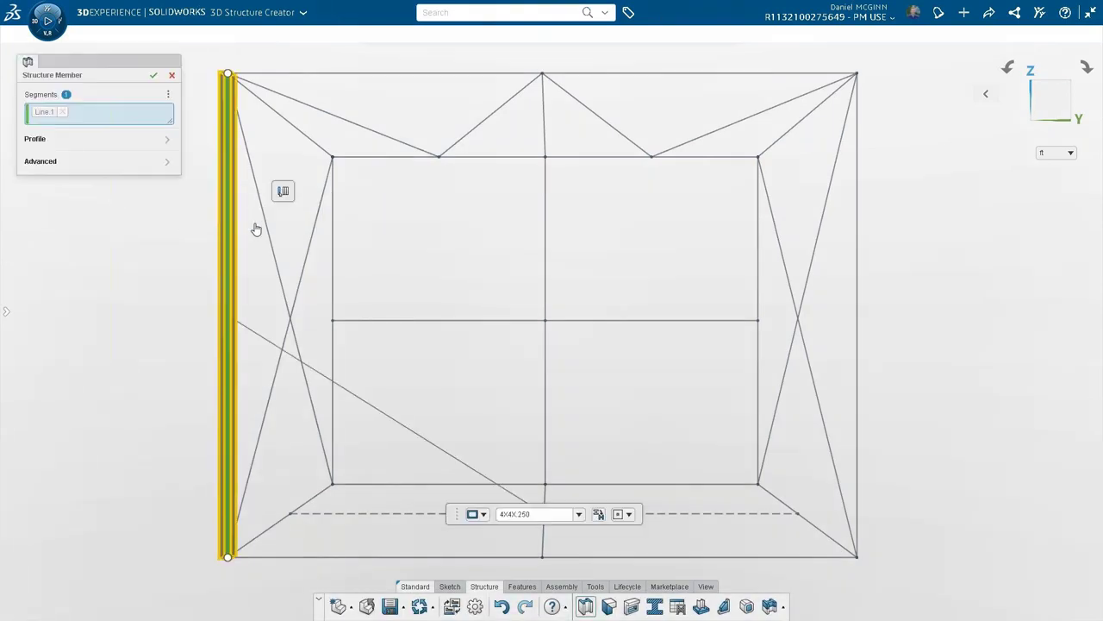
{"action": "left_click", "coordinate": [282, 191]}
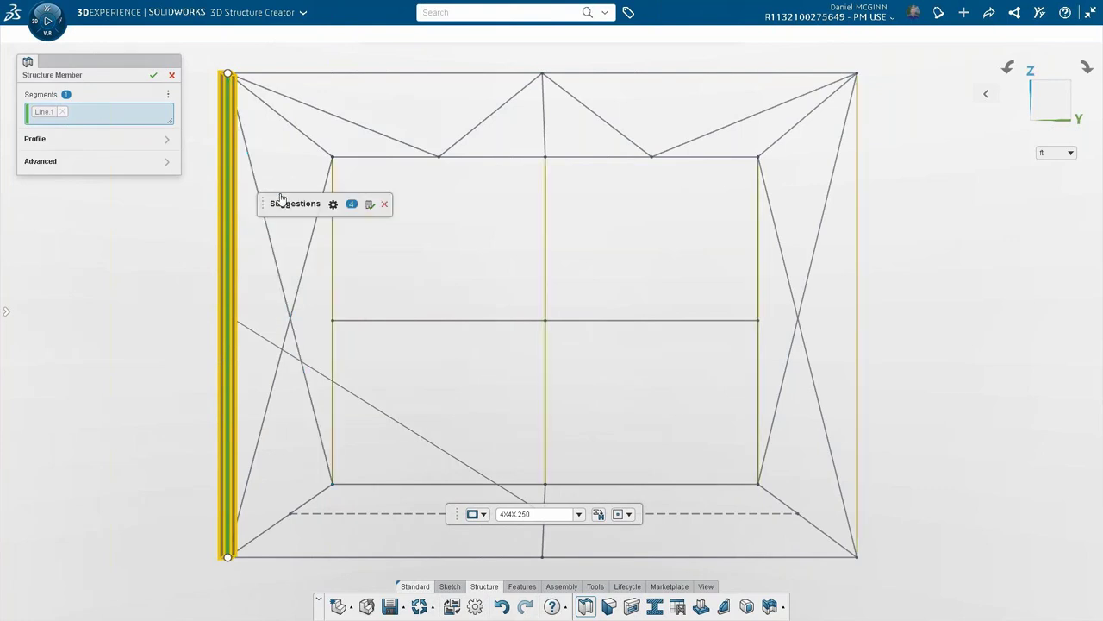
{"action": "left_click", "coordinate": [304, 136]}
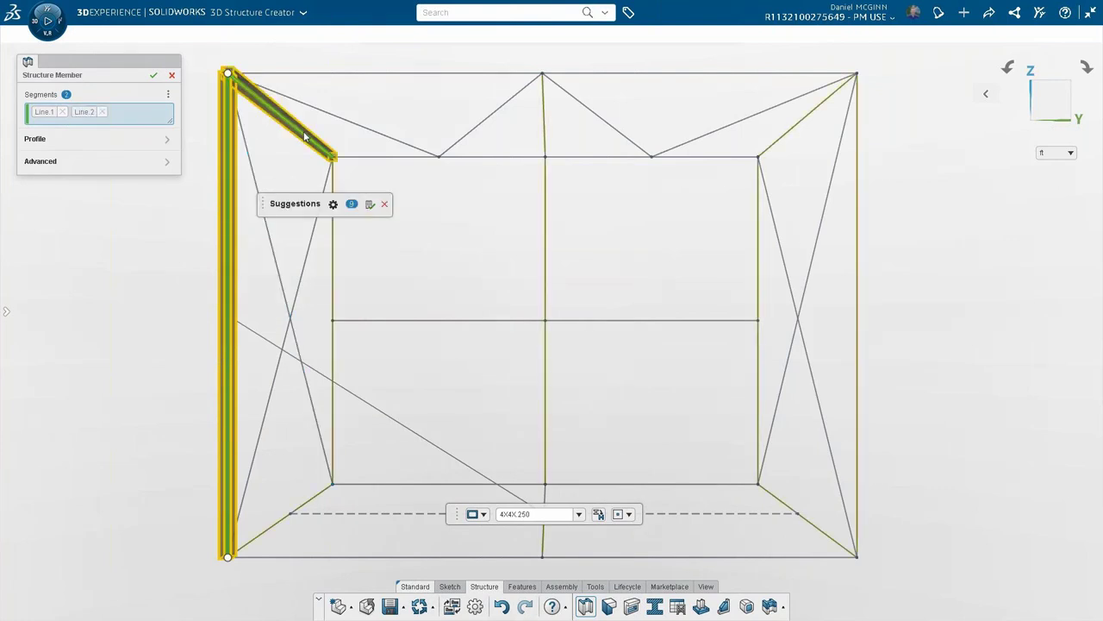
{"action": "left_click", "coordinate": [335, 75]}
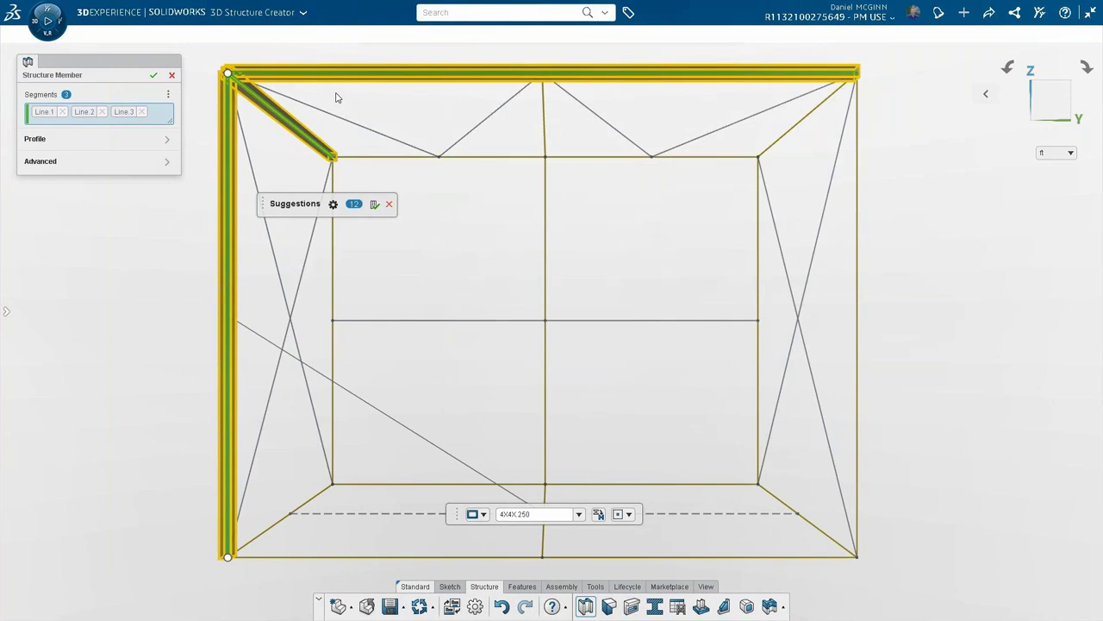
{"action": "left_click", "coordinate": [341, 121]}
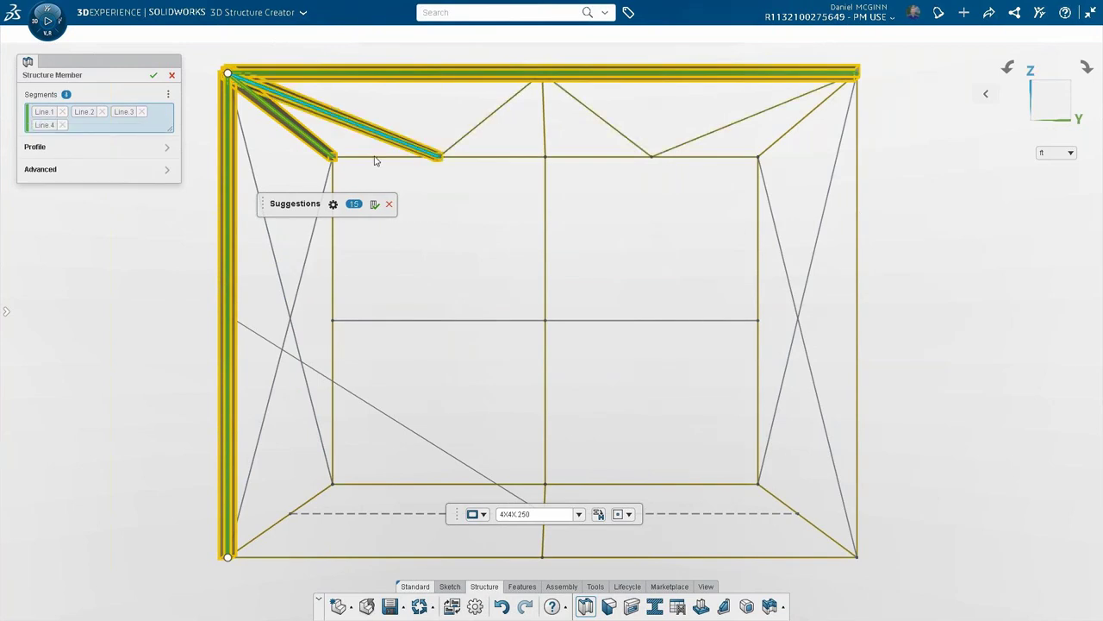
{"action": "left_click", "coordinate": [429, 322]}
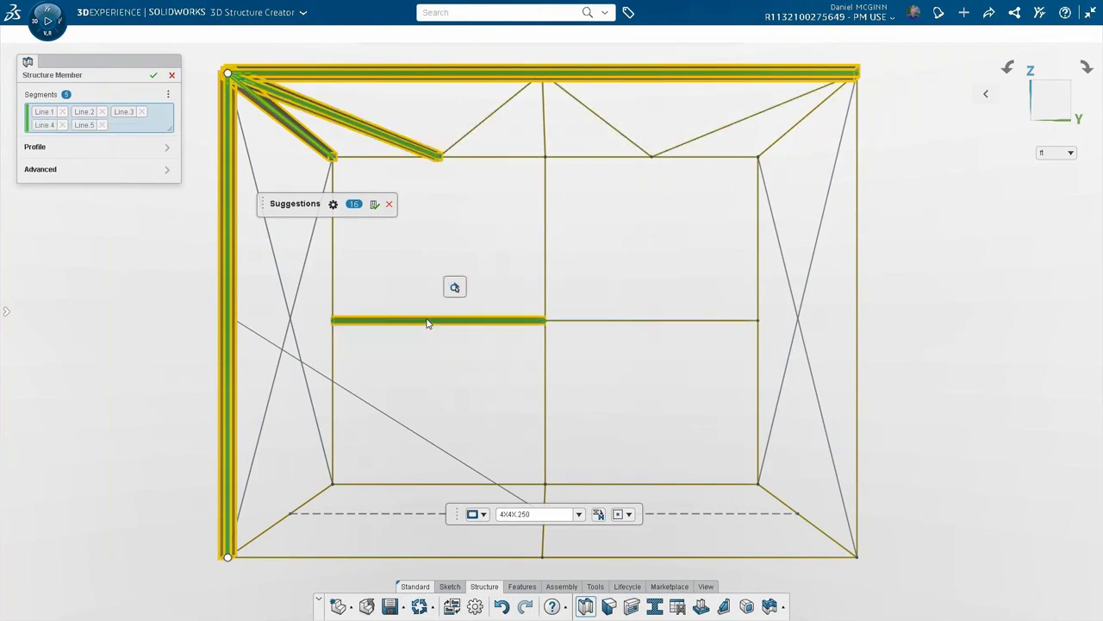
{"action": "left_click", "coordinate": [373, 205]}
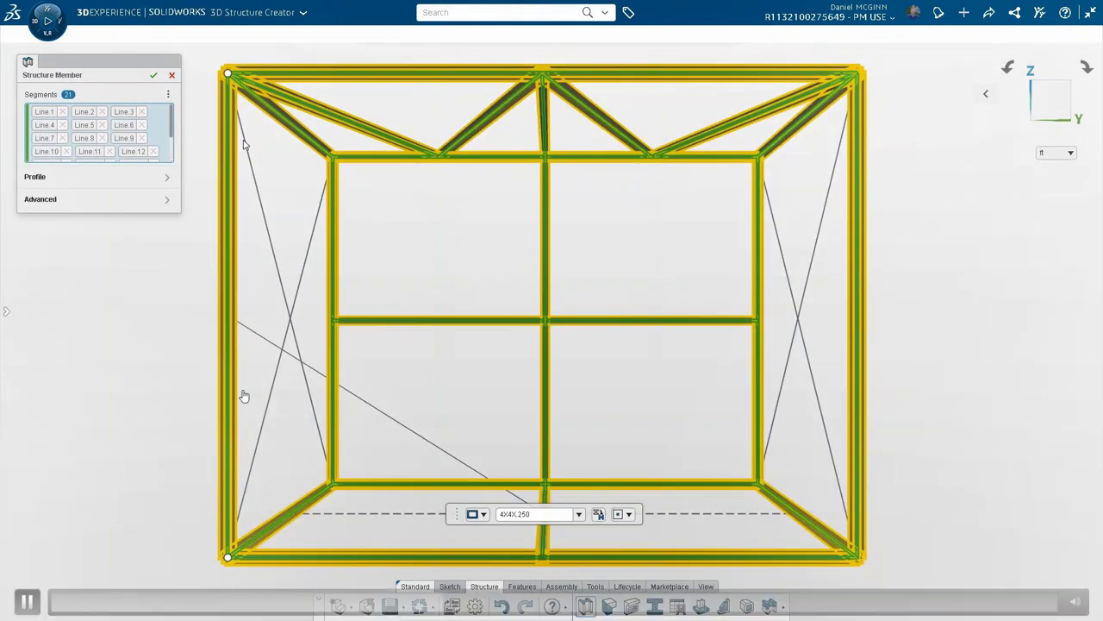
{"action": "left_click", "coordinate": [152, 76]}
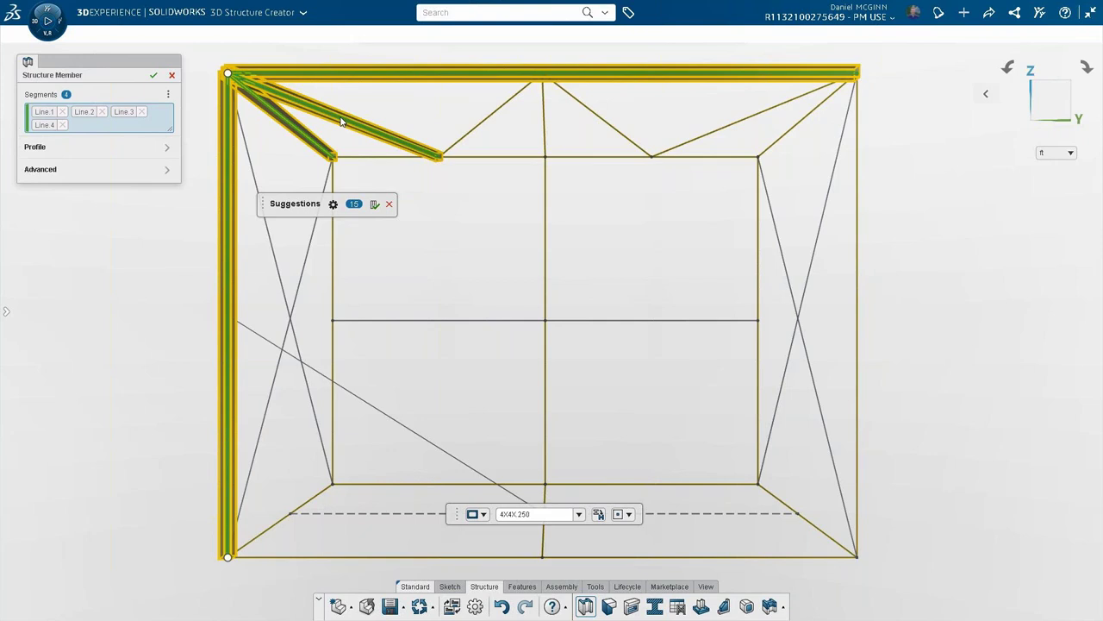
{"action": "left_click", "coordinate": [26, 603]}
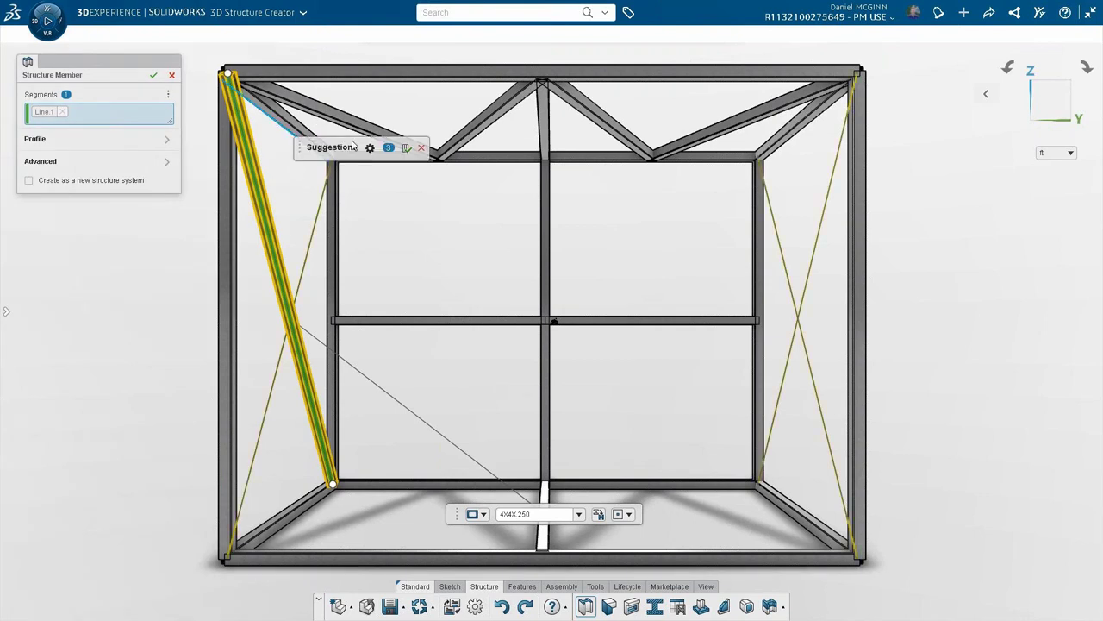
Create 2X2X1/4 angle-profile structure members along the first diagonal brace line and all suggested matching diagonals on both sides of the frame.
{"action": "left_click", "coordinate": [407, 149]}
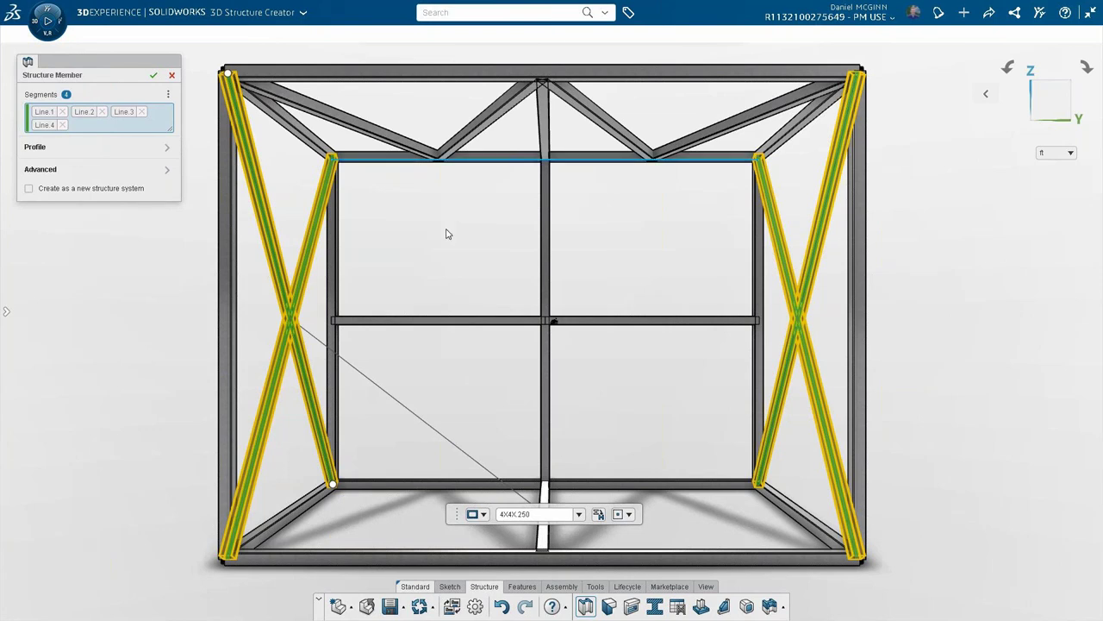
{"action": "left_click", "coordinate": [483, 514]}
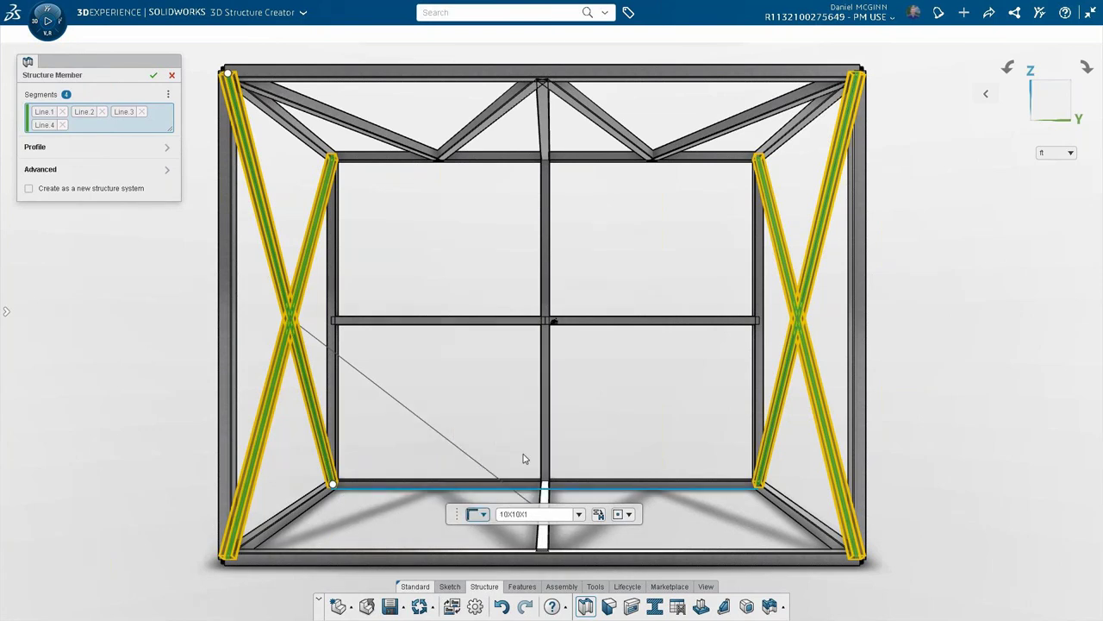
{"action": "left_click", "coordinate": [556, 515]}
{"action": "key", "text": "ctrl+a"}
{"action": "type", "text": "2X2"}
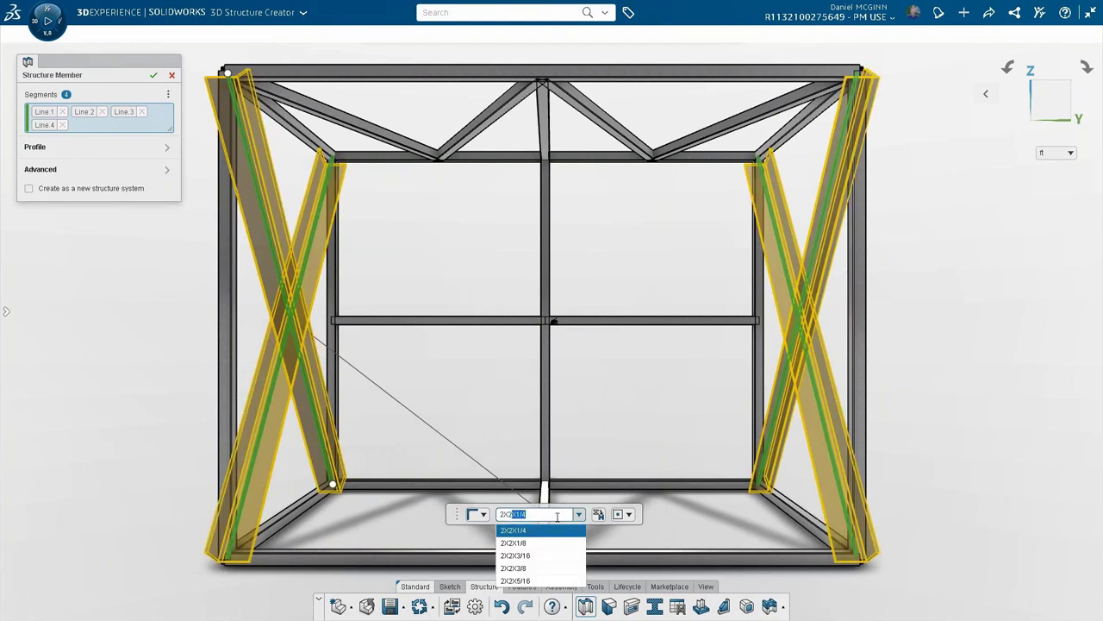
{"action": "left_click", "coordinate": [561, 531]}
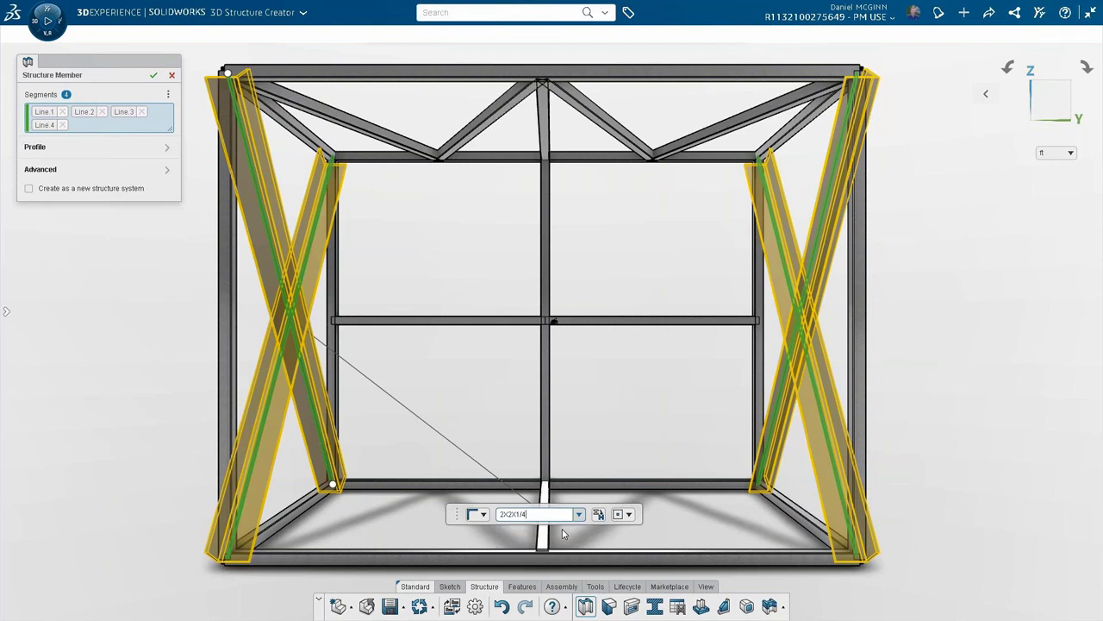
{"action": "left_click", "coordinate": [153, 76]}
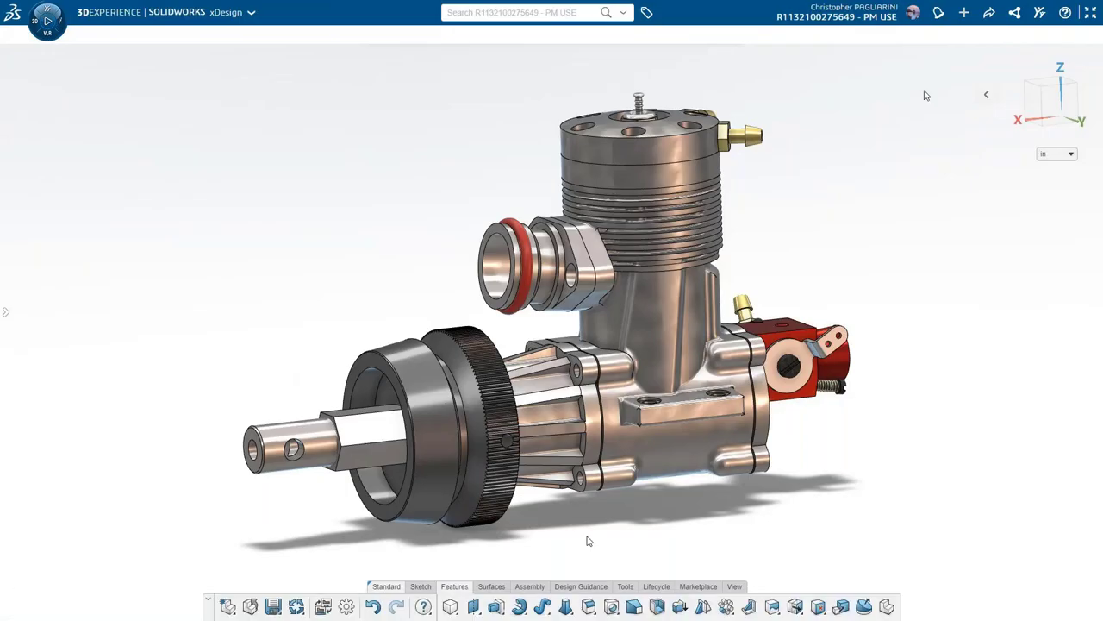
{"action": "mouse_move", "coordinate": [45, 598]}
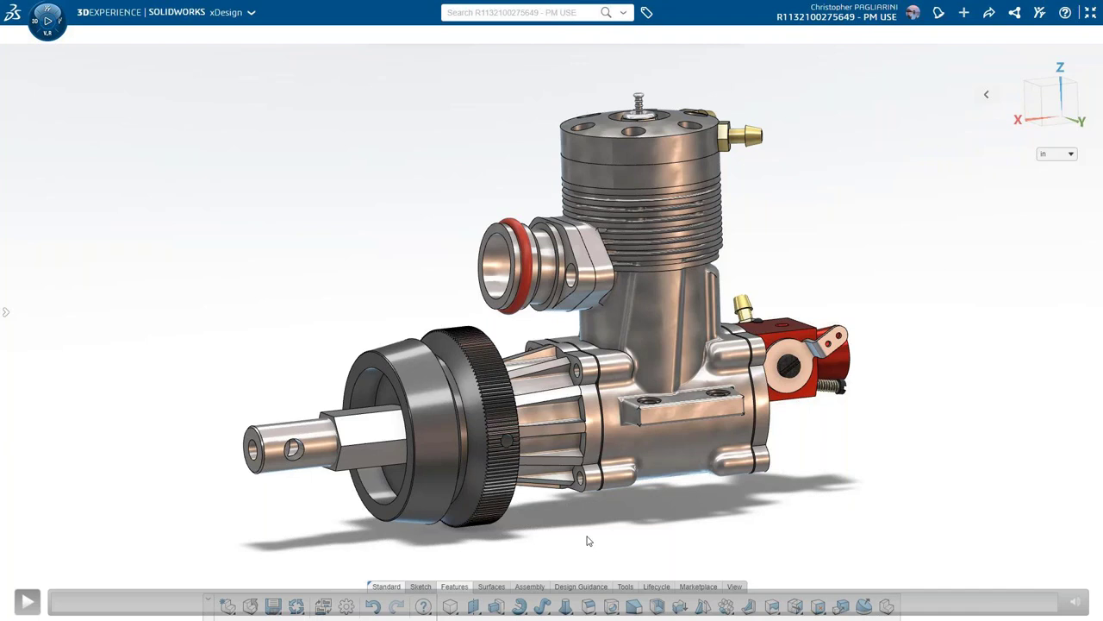
{"action": "left_click", "coordinate": [24, 604]}
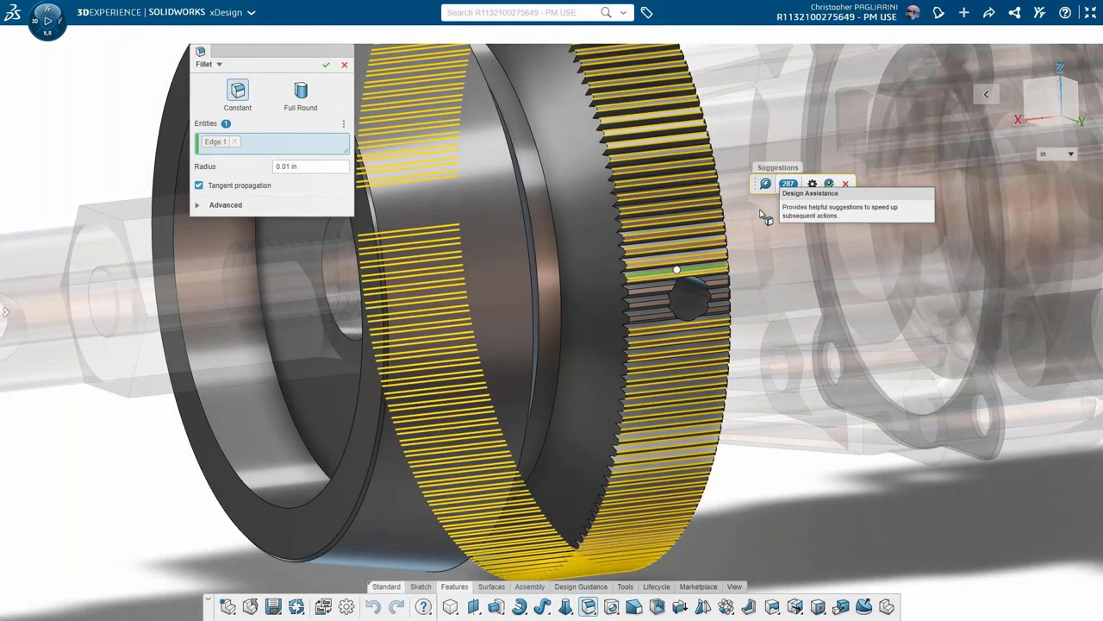
In xDesign, fillet the flywheel's knurled rim edges with a 0.01 in radius, including the edges interrupted by the radial hole and all suggested matches.
{"action": "left_click", "coordinate": [663, 295]}
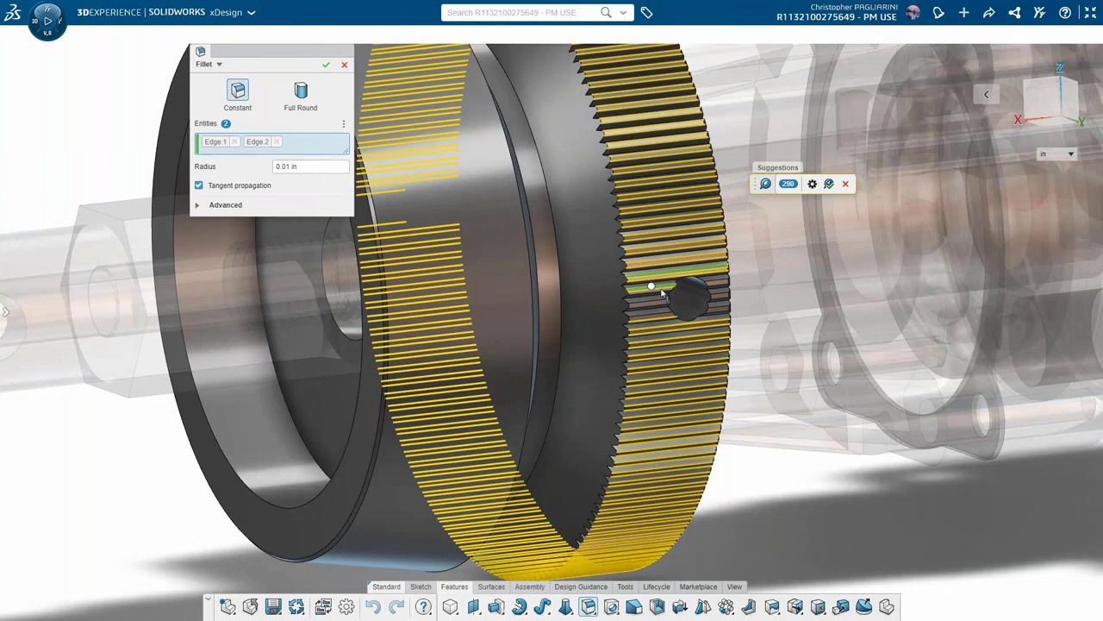
{"action": "left_click", "coordinate": [662, 302]}
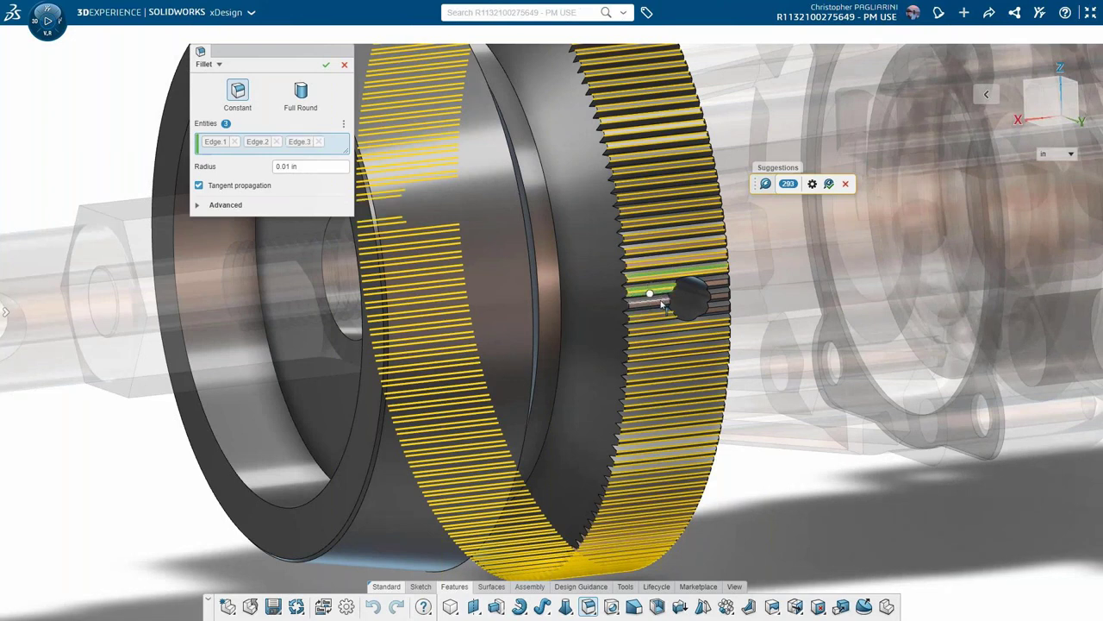
{"action": "left_click", "coordinate": [663, 300]}
{"action": "left_click", "coordinate": [713, 287]}
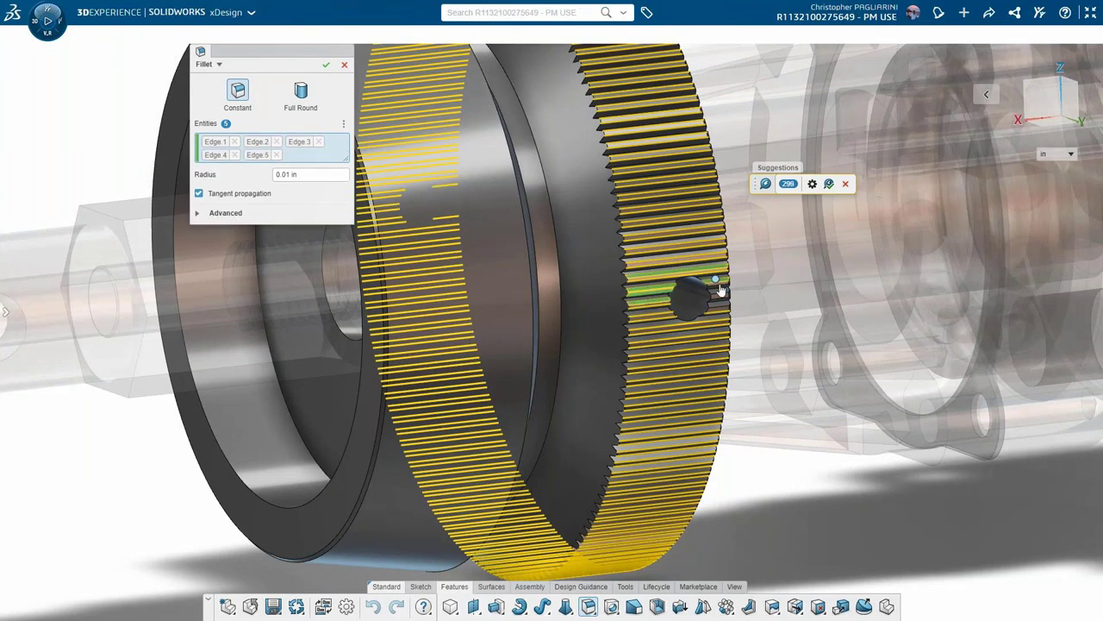
{"action": "left_click", "coordinate": [722, 296]}
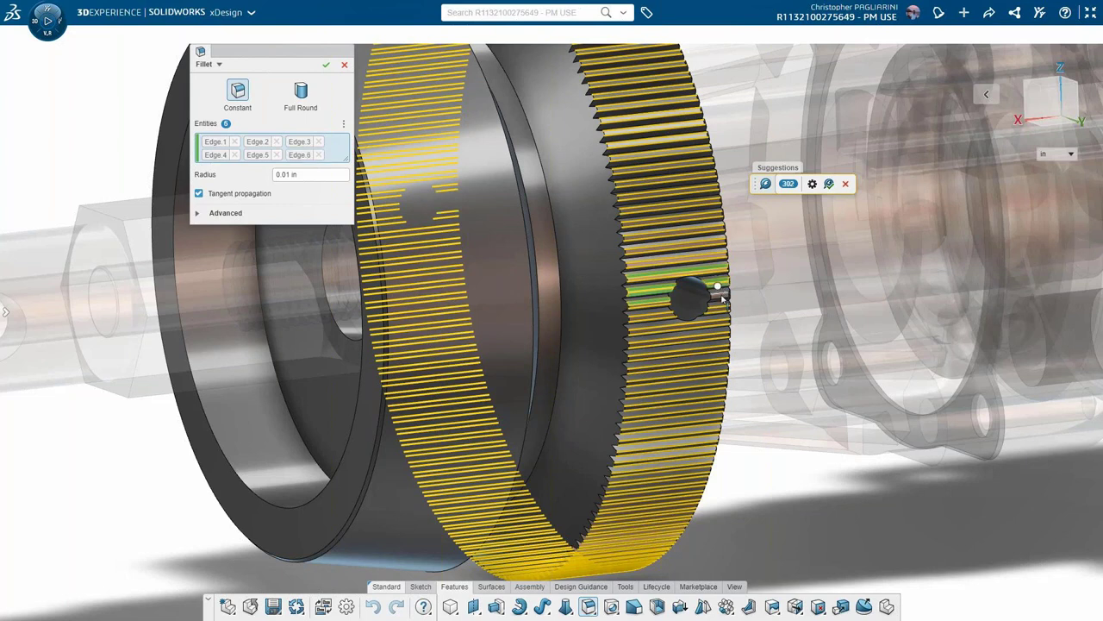
{"action": "left_click", "coordinate": [720, 294]}
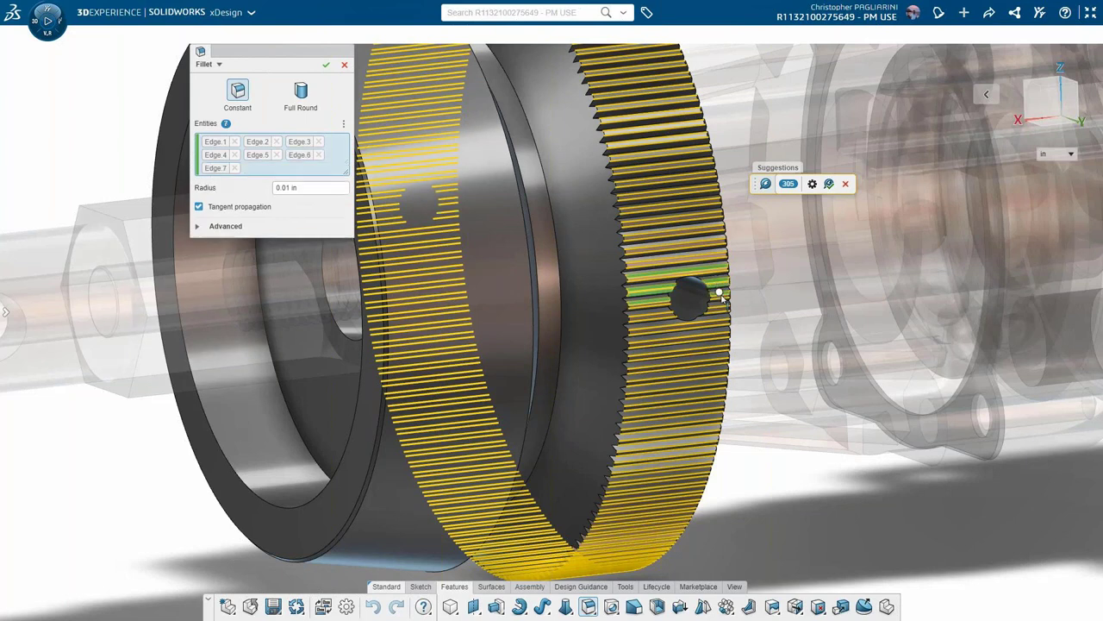
{"action": "left_click", "coordinate": [829, 185]}
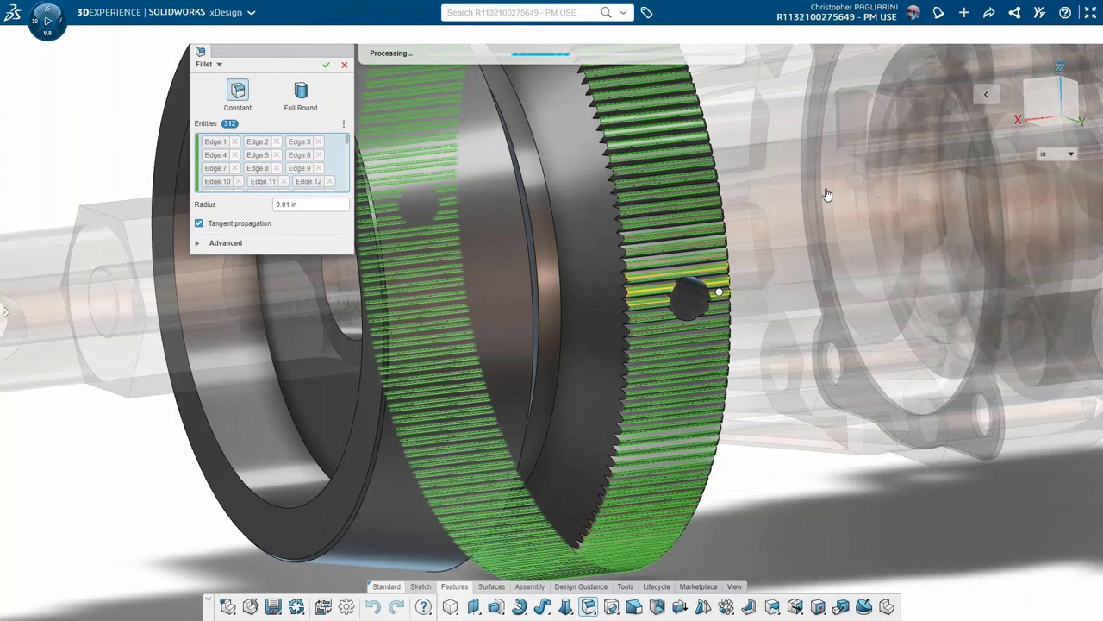
{"action": "left_click", "coordinate": [326, 67]}
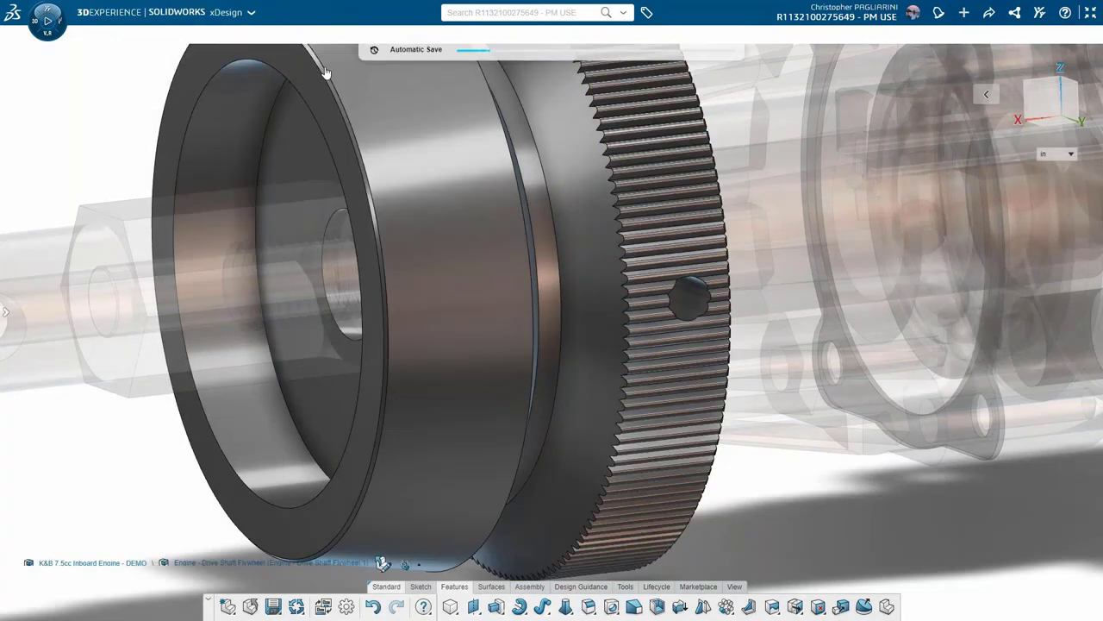
Rerun the recent "SHCS 4-40" search and insert the screw into the lower hole of the engine's ribbed front housing.
{"action": "key", "text": "f"}
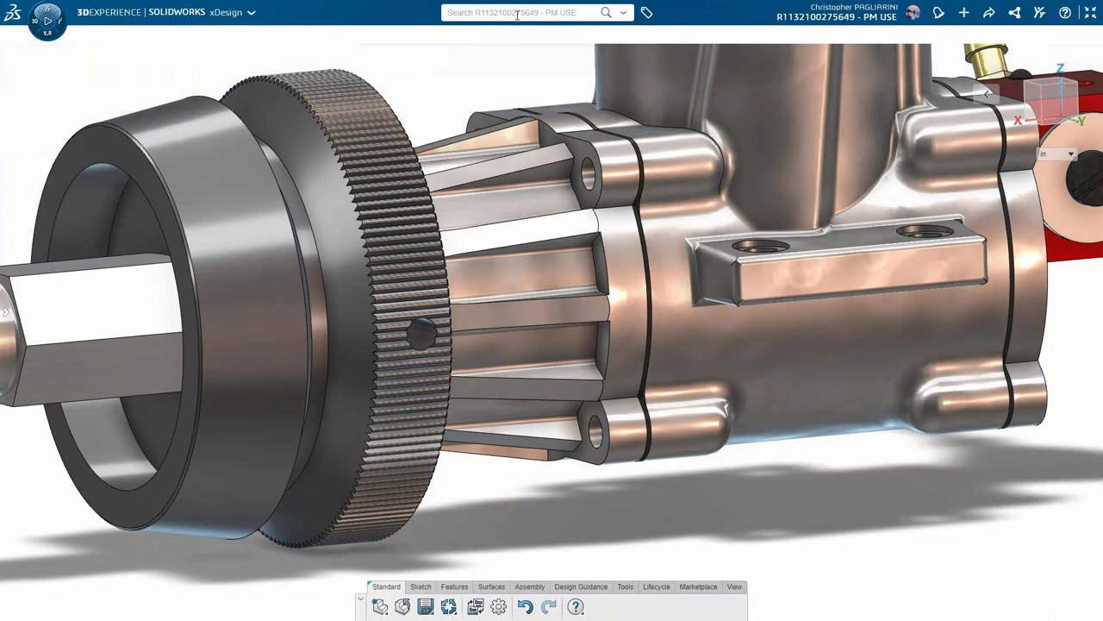
{"action": "left_click", "coordinate": [518, 14]}
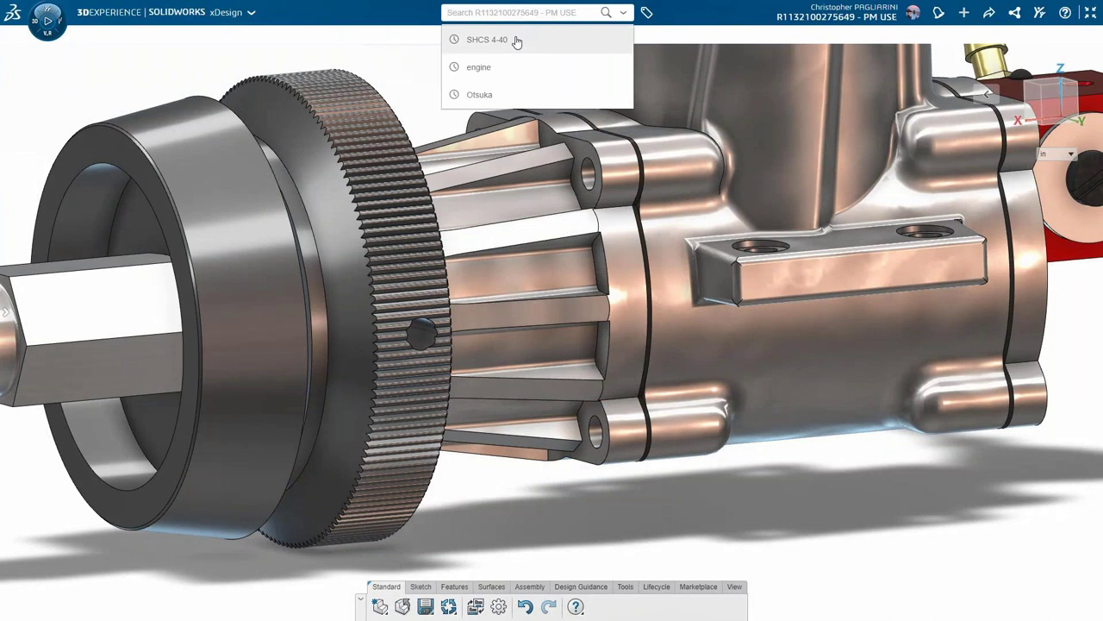
{"action": "left_click", "coordinate": [517, 42]}
{"action": "left_click_drag", "start_coordinate": [395, 162], "coordinate": [495, 505]}
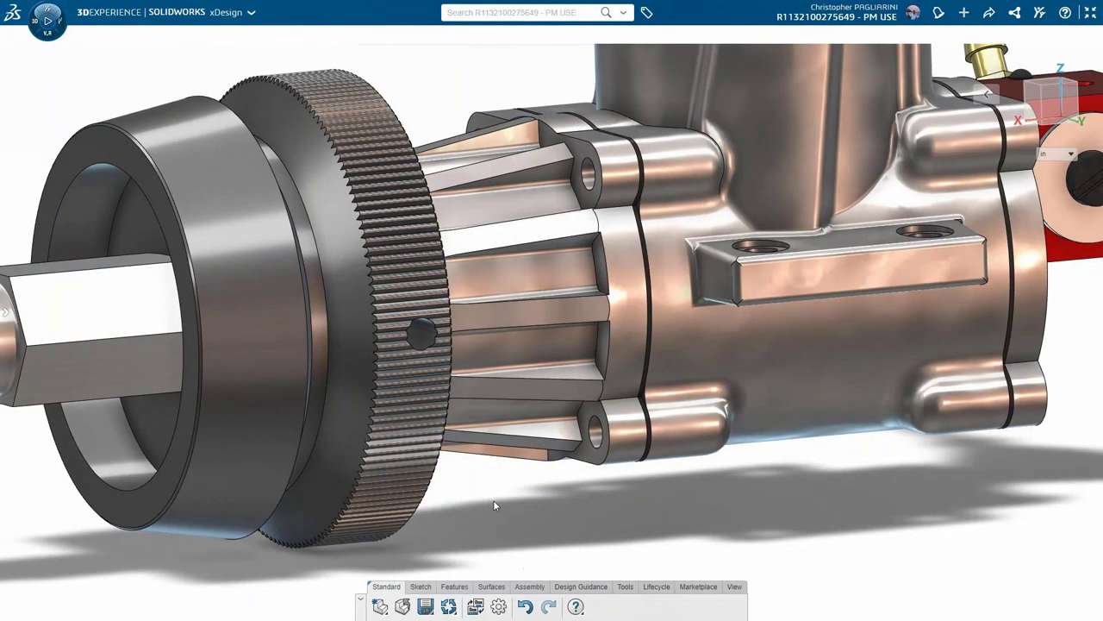
{"action": "left_click", "coordinate": [500, 529]}
{"action": "mouse_move", "coordinate": [502, 526]}
{"action": "left_mouse_down"}
{"action": "mouse_move", "coordinate": [593, 448]}
{"action": "mouse_move", "coordinate": [590, 439]}
{"action": "left_mouse_up"}
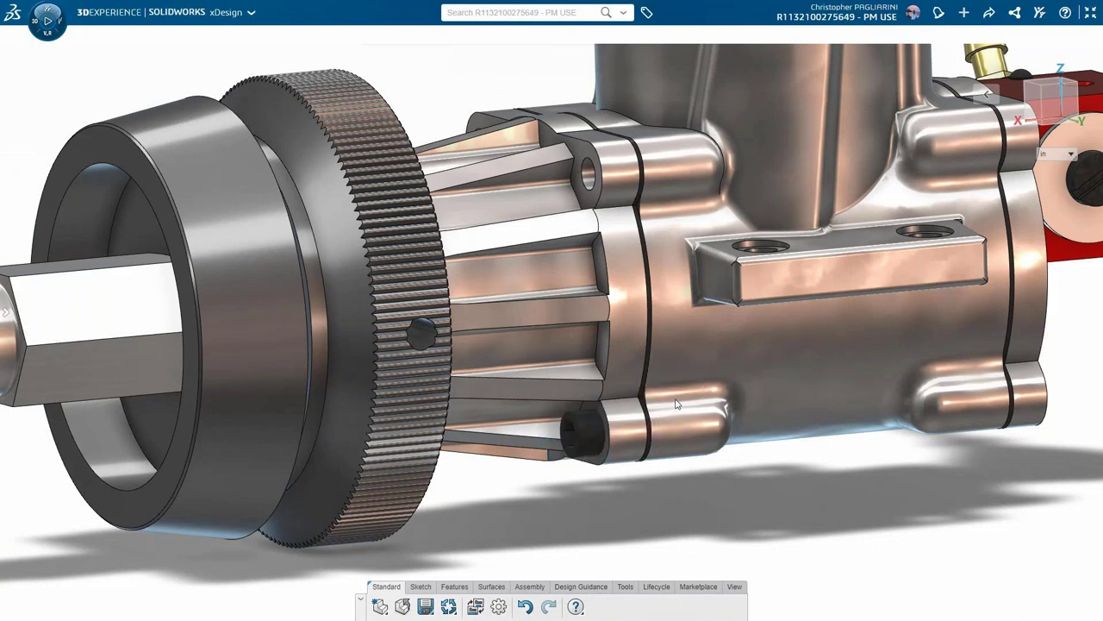
Use Design Assistance on the screw to fill the suggested holes, including the rear crankcase flange and cylinder head hole patterns.
{"action": "left_click", "coordinate": [592, 441]}
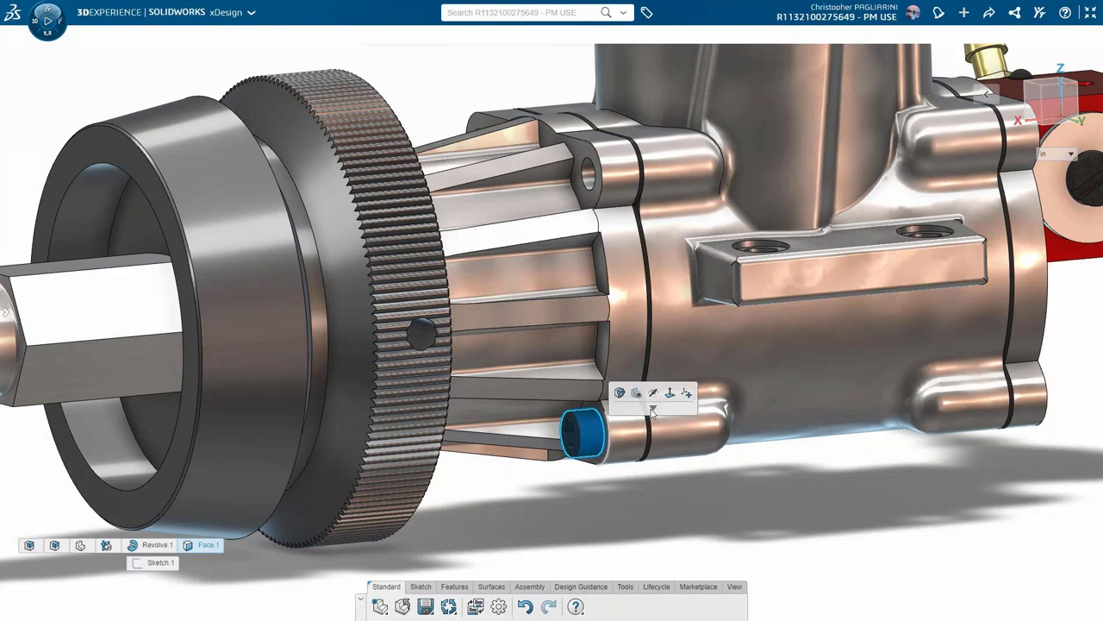
{"action": "mouse_move", "coordinate": [638, 427]}
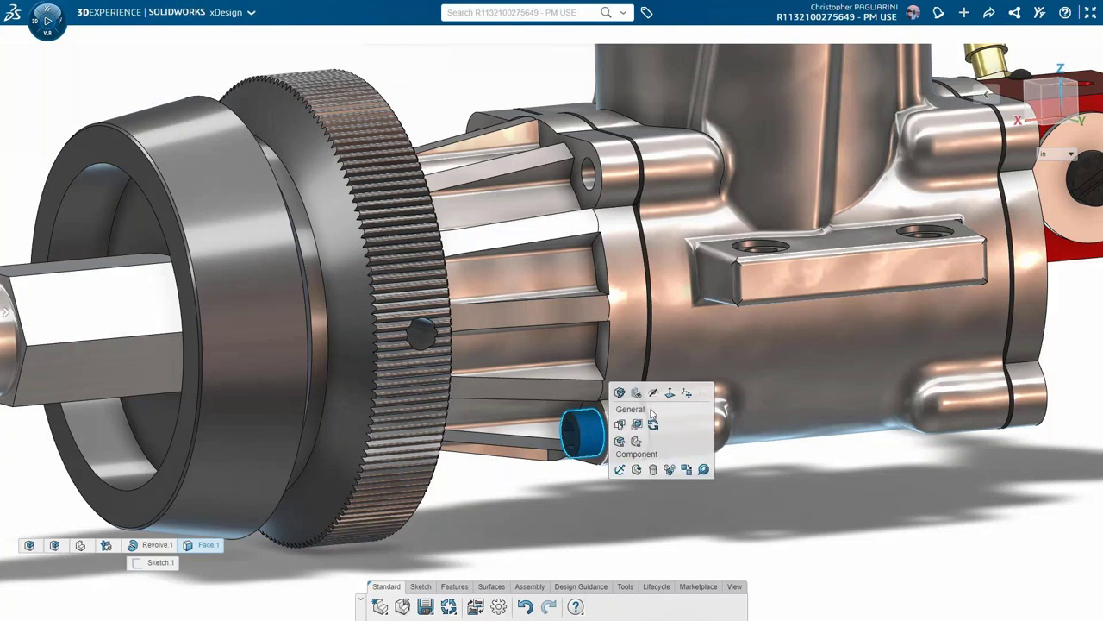
{"action": "left_click", "coordinate": [702, 470]}
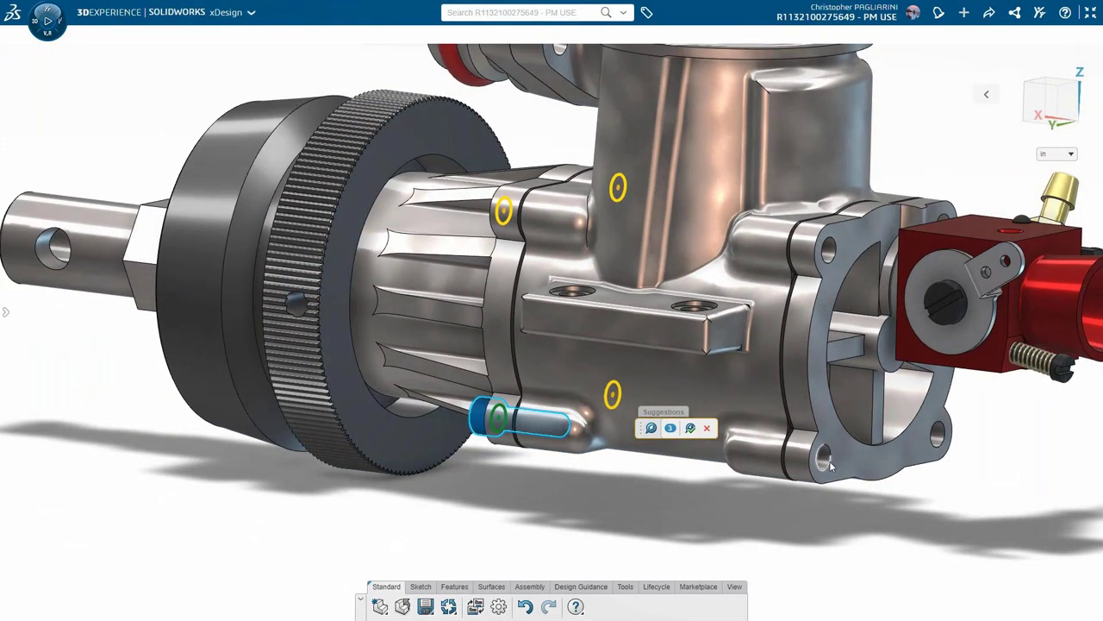
{"action": "left_click", "coordinate": [829, 463]}
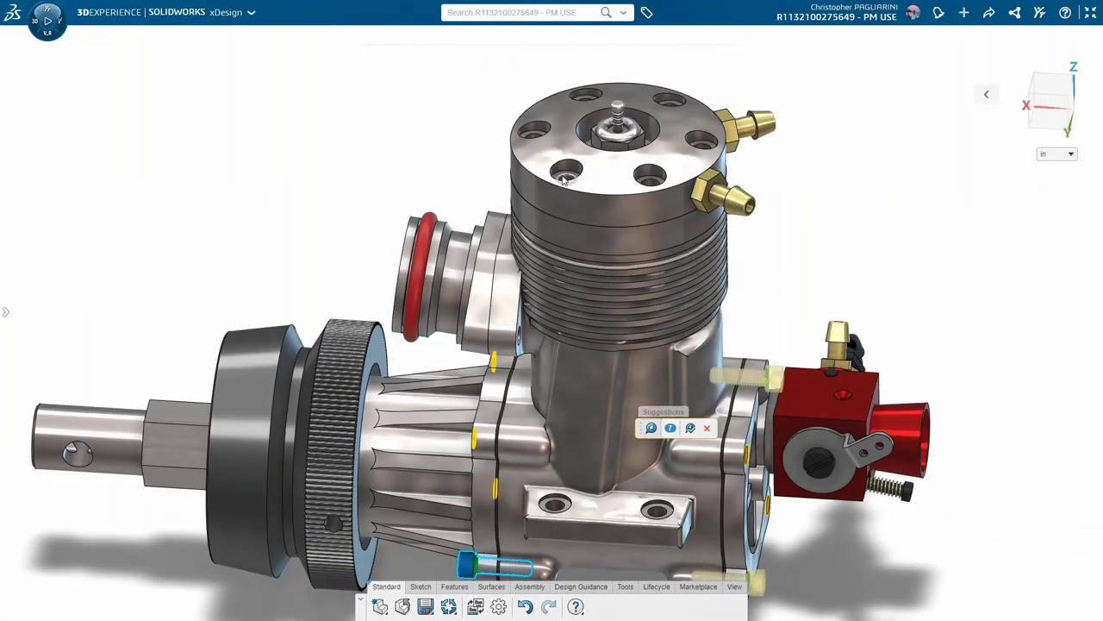
{"action": "left_click", "coordinate": [564, 178]}
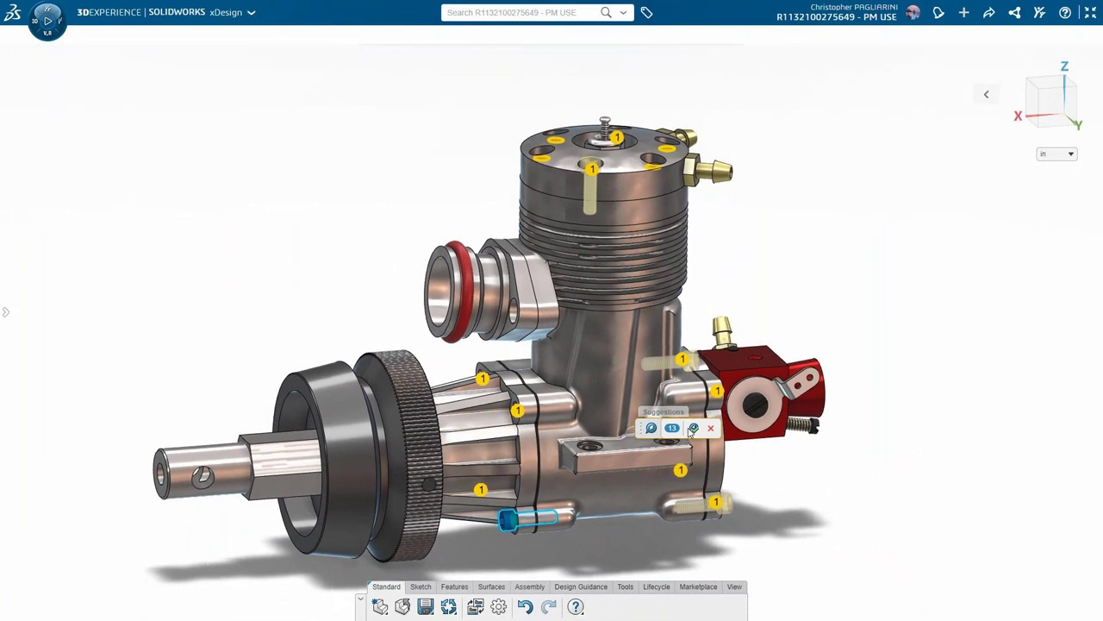
{"action": "left_click", "coordinate": [694, 429]}
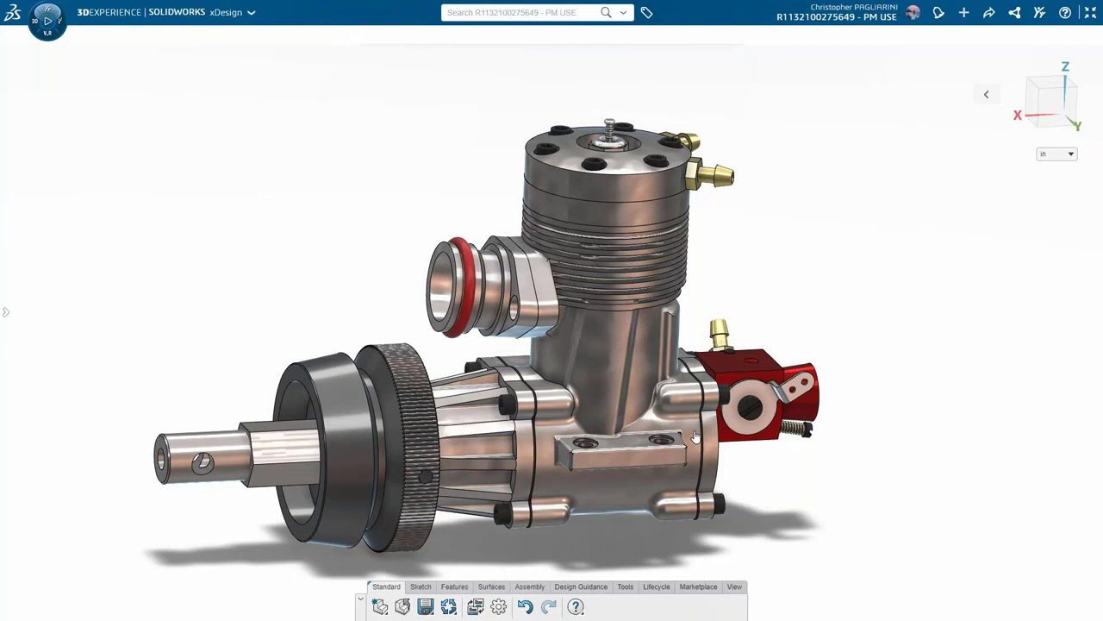
{"action": "mouse_move", "coordinate": [407, 411]}
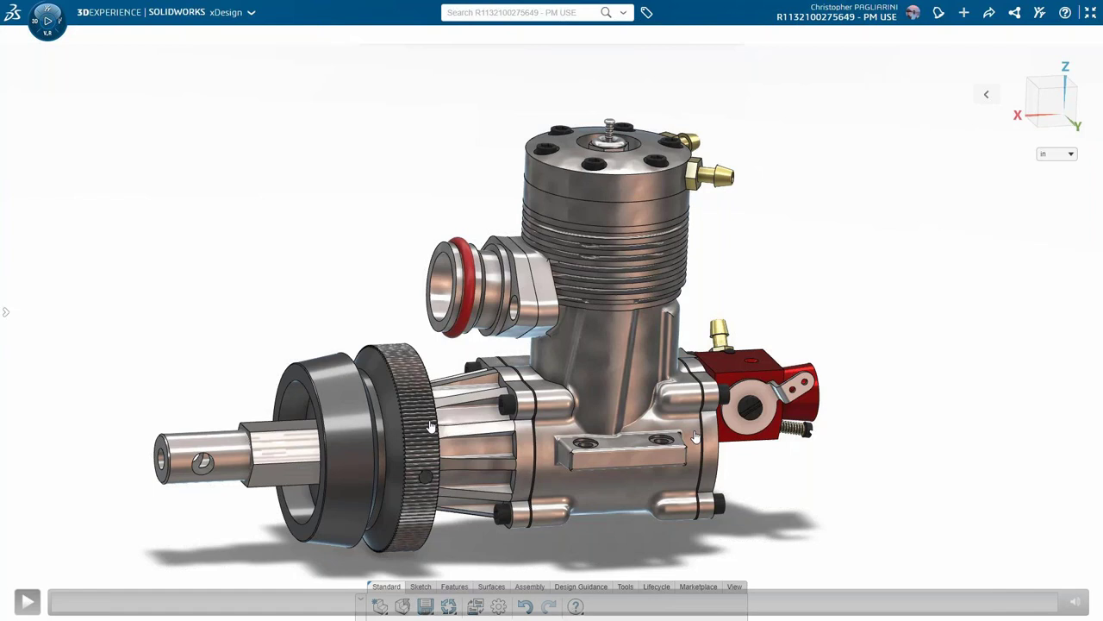
{"action": "left_click", "coordinate": [418, 423]}
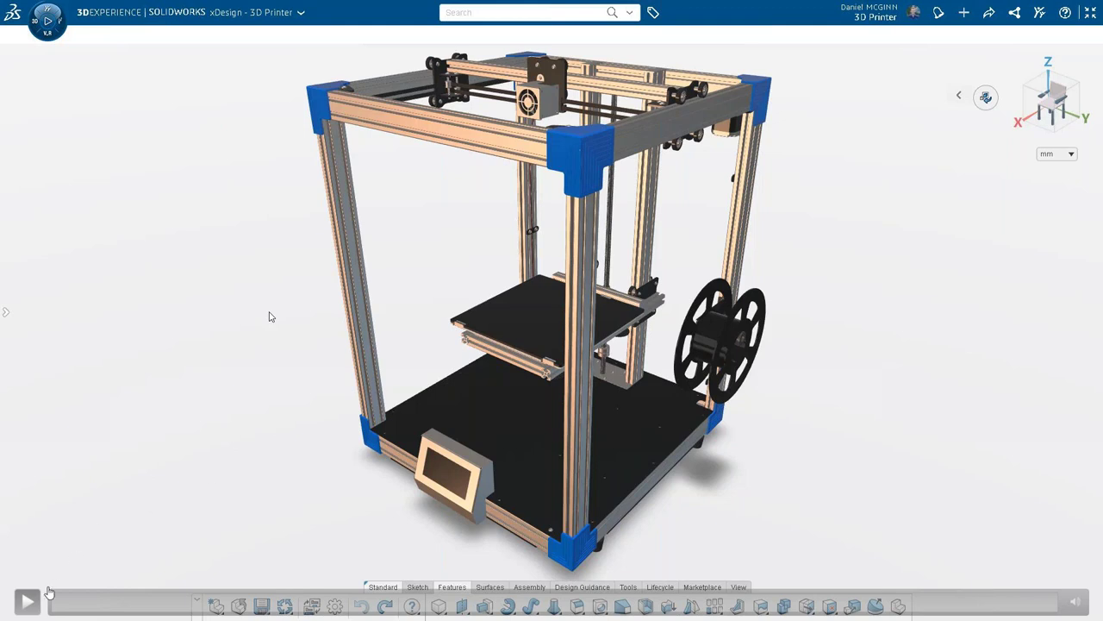
{"action": "left_click", "coordinate": [26, 607]}
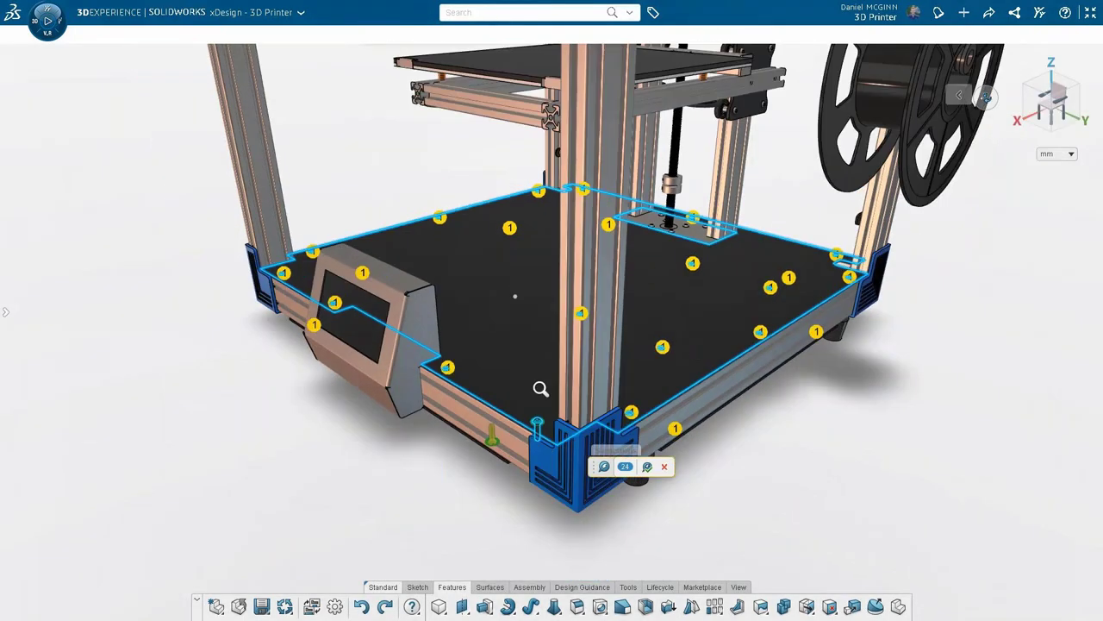
Show the 3D printer's hidden doors and side panels, and accept all suggested fastener placements after adding the upper frame locations on every side.
{"action": "scroll", "coordinate": [545, 404], "scroll_direction": "down", "scroll_amount": 5}
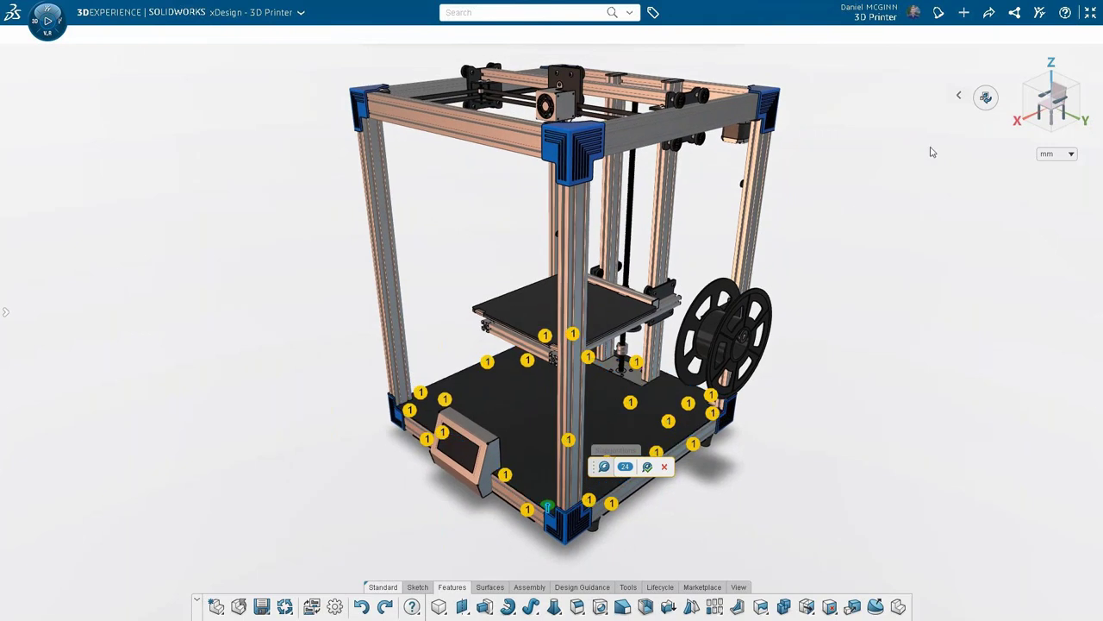
{"action": "left_click", "coordinate": [988, 98]}
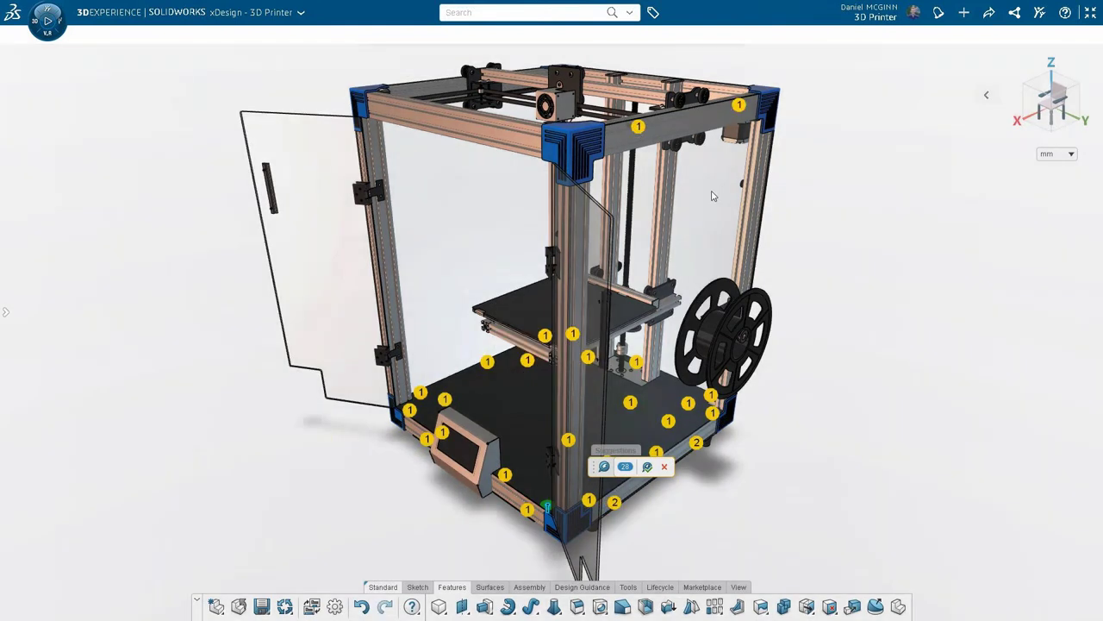
{"action": "middle_click_drag", "start_coordinate": [821, 220], "coordinate": [395, 224]}
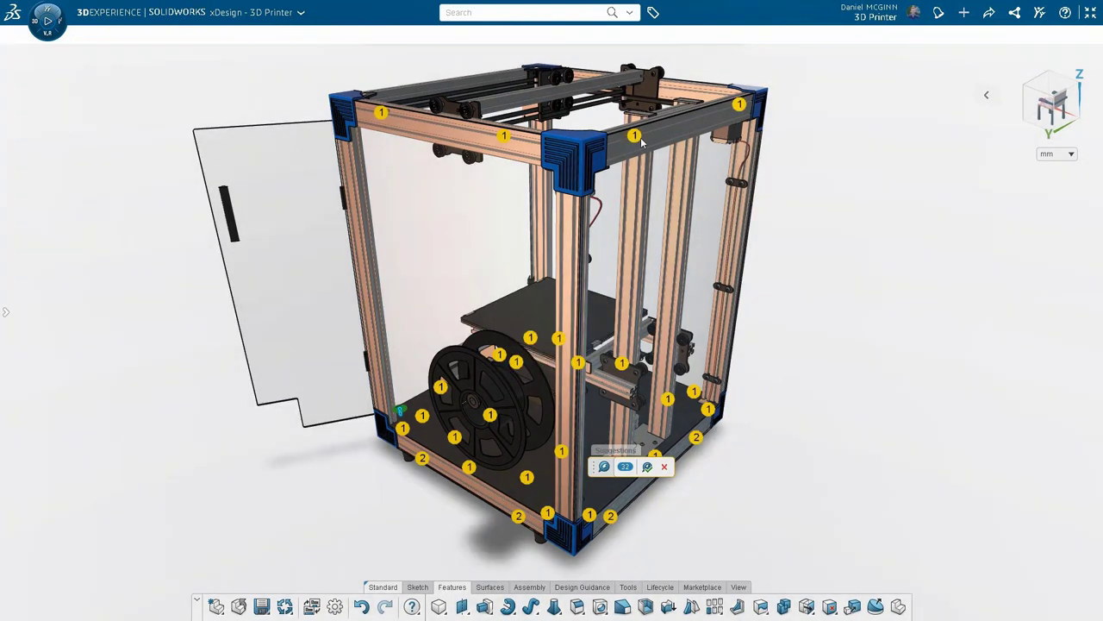
{"action": "middle_click_drag", "start_coordinate": [689, 148], "coordinate": [376, 167]}
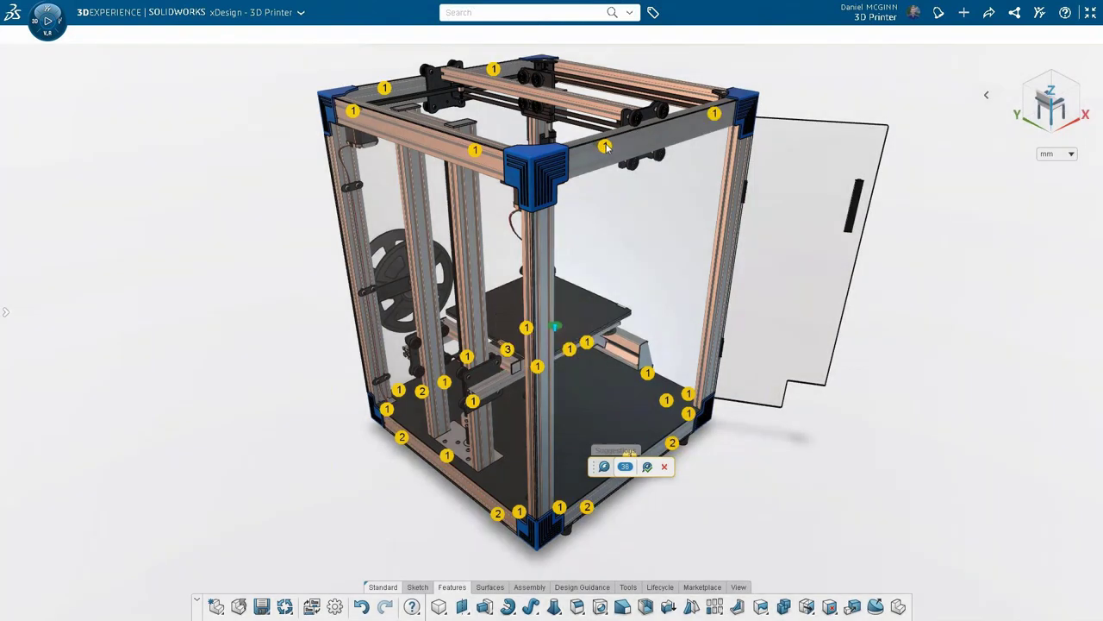
{"action": "middle_click_drag", "start_coordinate": [791, 121], "coordinate": [316, 136]}
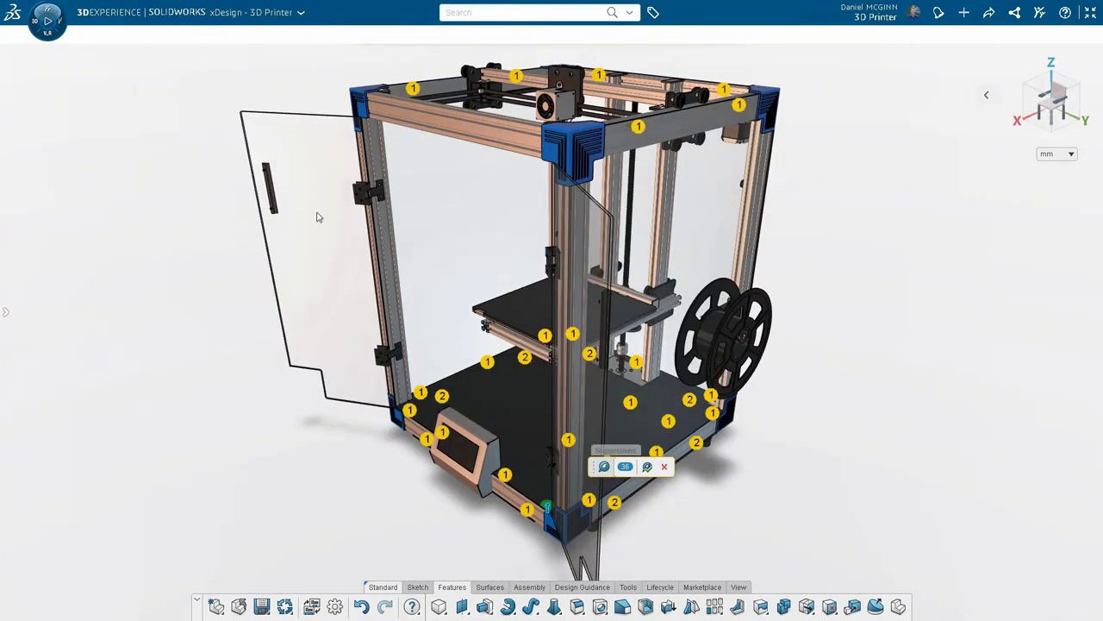
{"action": "scroll", "coordinate": [325, 435], "scroll_direction": "down", "scroll_amount": 1}
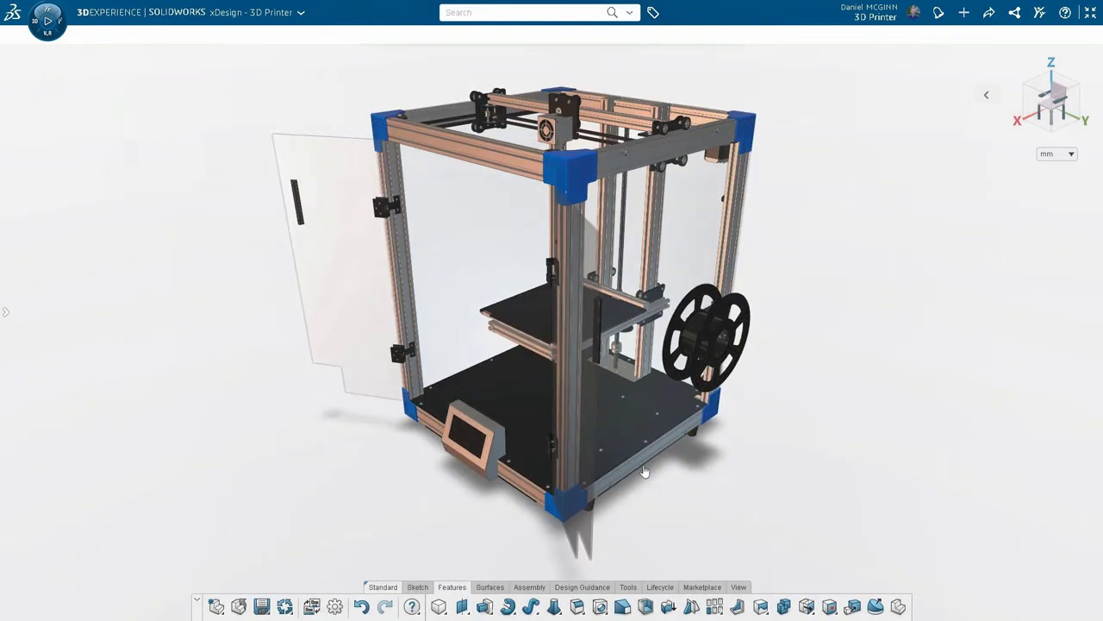
{"action": "left_click", "coordinate": [1038, 112]}
{"action": "middle_click_drag", "start_coordinate": [960, 215], "coordinate": [947, 257]}
{"action": "scroll", "coordinate": [858, 450], "scroll_direction": "up", "scroll_amount": 2}
{"action": "scroll", "coordinate": [866, 444], "scroll_direction": "up", "scroll_amount": 1}
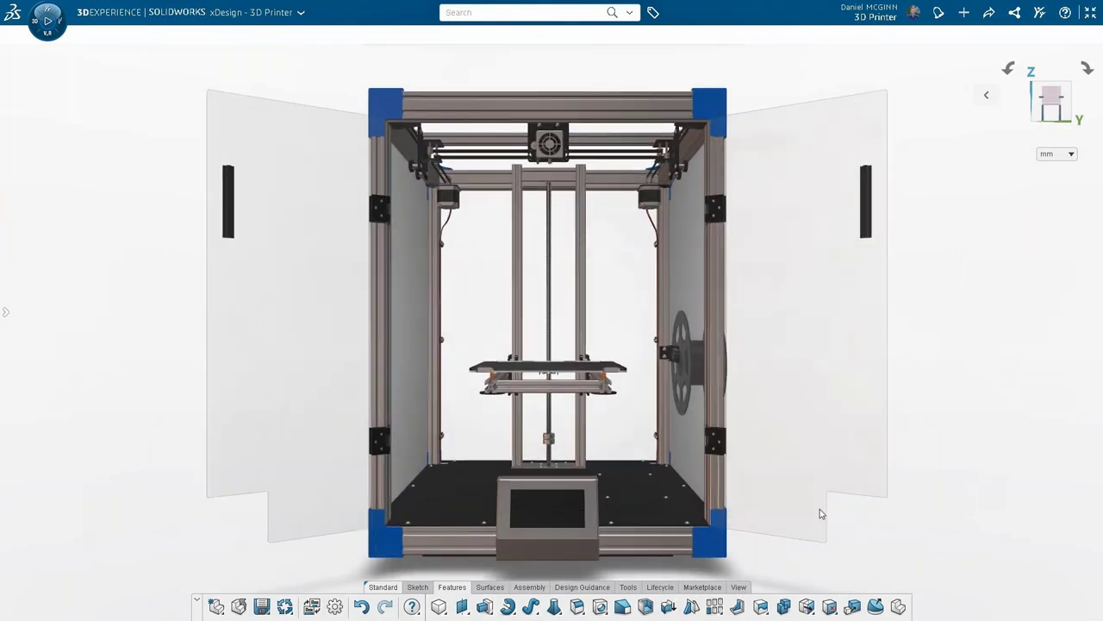